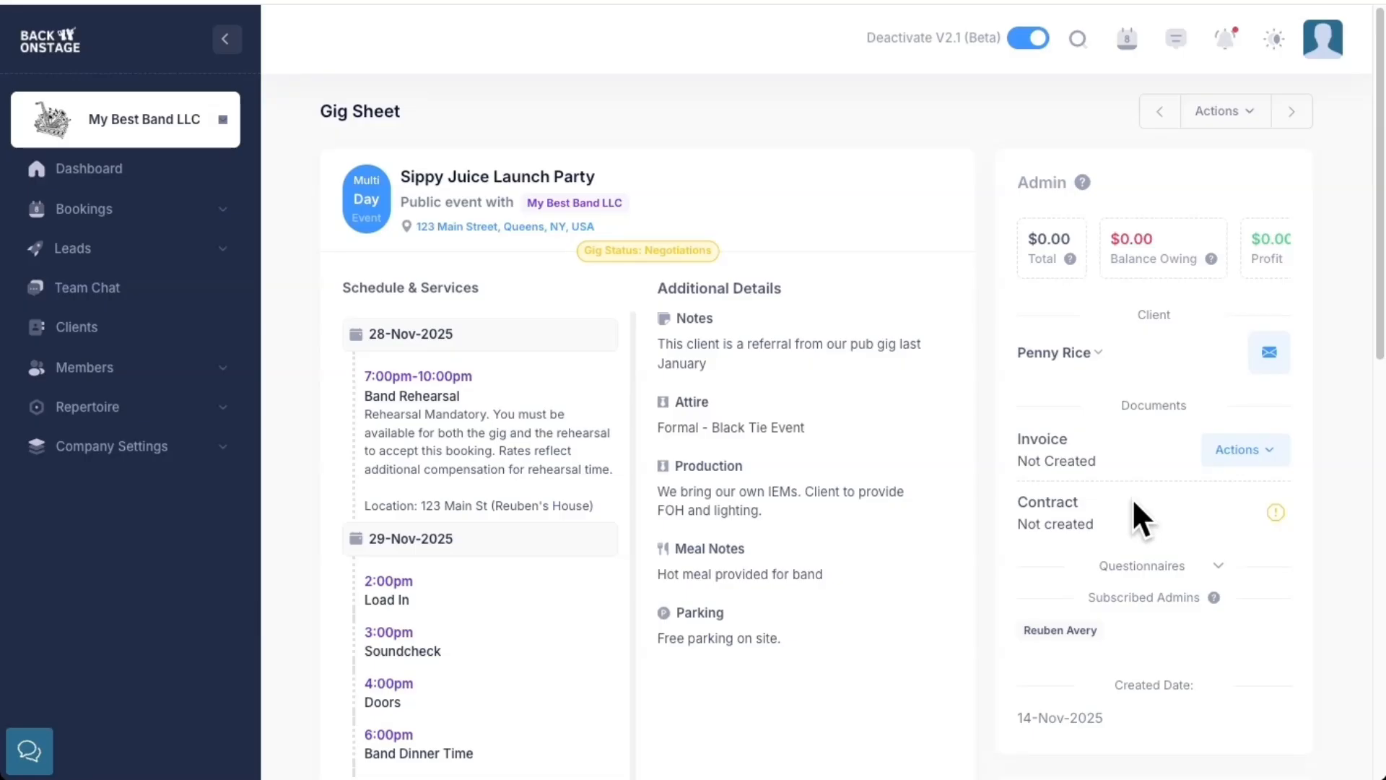
Generate a client invoice for the Sippy Juice Launch Party booking
{"action": "left_click", "coordinate": [1232, 451]}
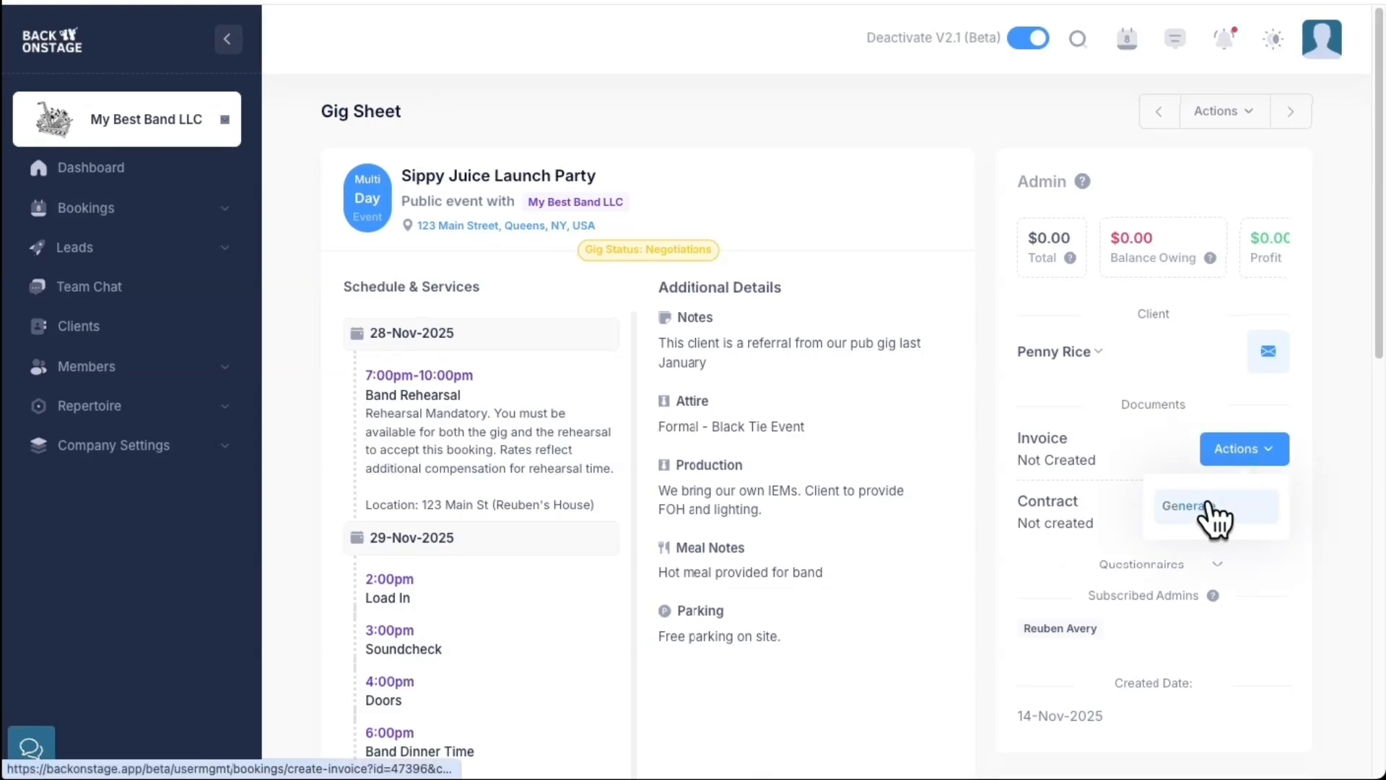
{"action": "left_click", "coordinate": [1213, 506]}
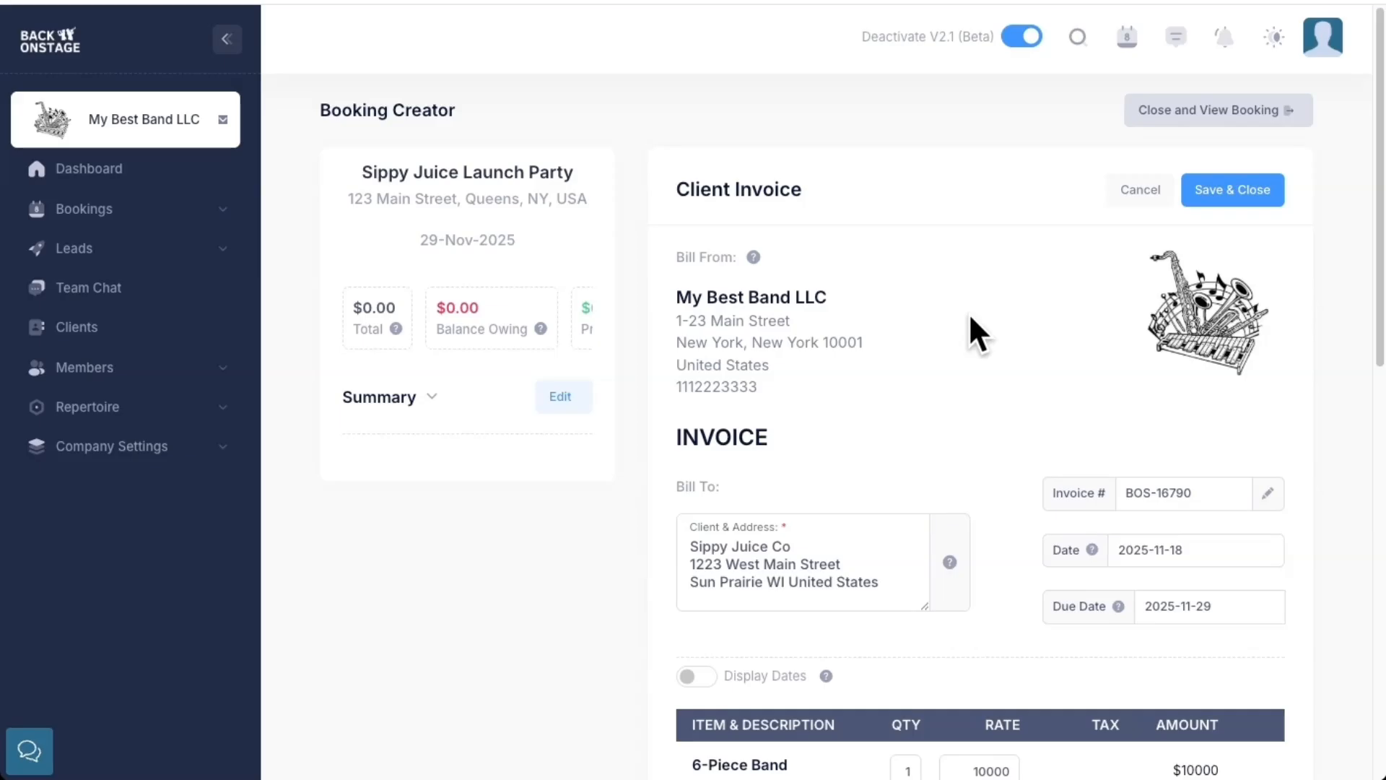
Review the invoice's Bill From and Bill To details, line item and totals
{"action": "scroll", "coordinate": [971, 318], "scroll_direction": "down", "scroll_amount": 5}
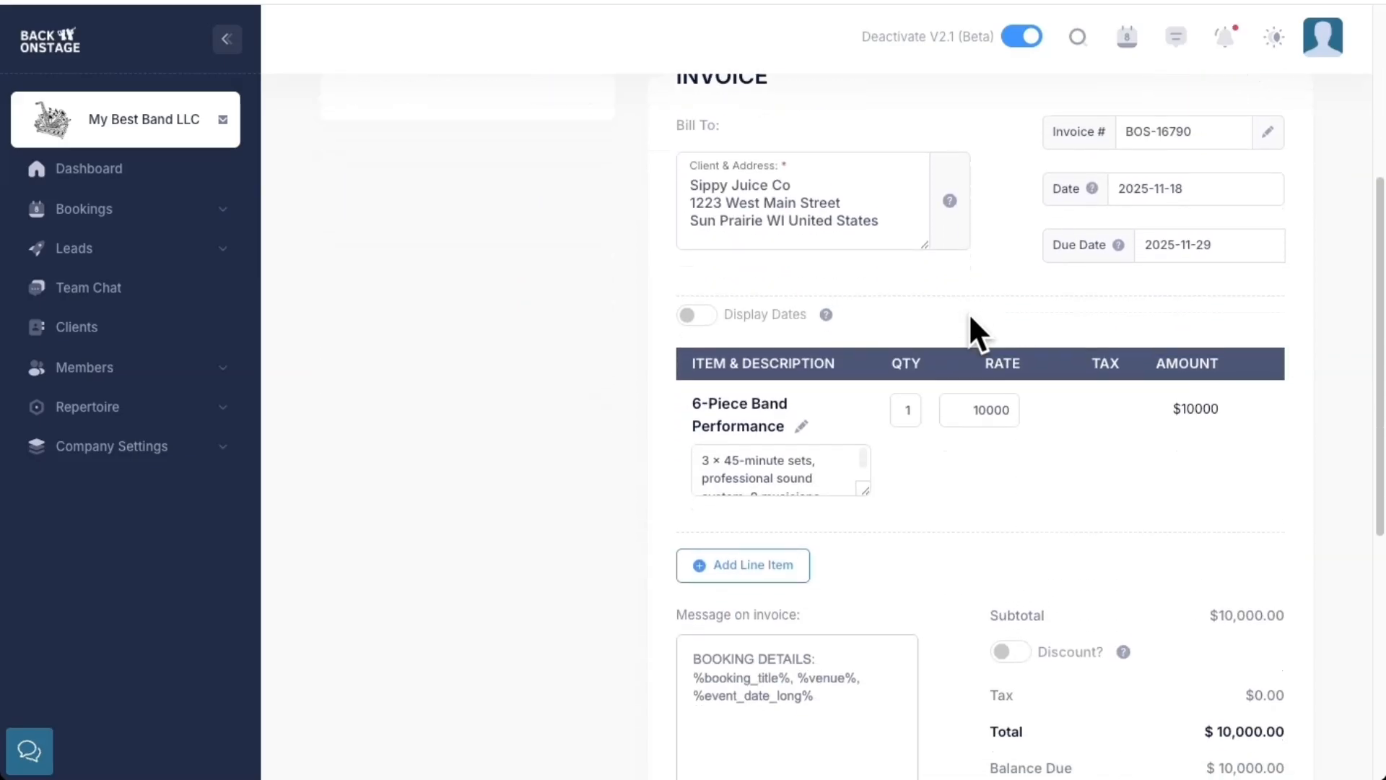
{"action": "scroll", "coordinate": [969, 313], "scroll_direction": "down", "scroll_amount": 3}
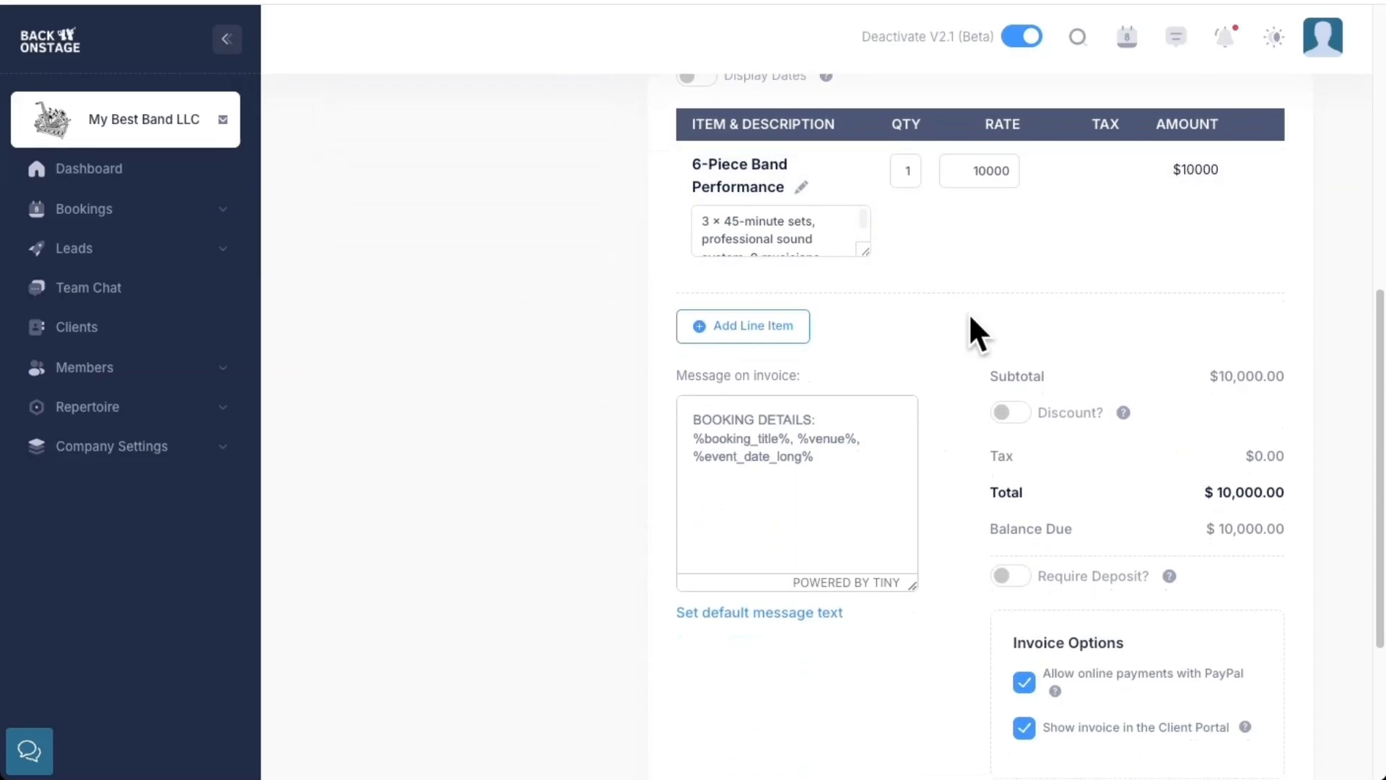
{"action": "scroll", "coordinate": [969, 313], "scroll_direction": "up", "scroll_amount": 7}
{"action": "left_click_drag", "start_coordinate": [675, 186], "coordinate": [780, 266]}
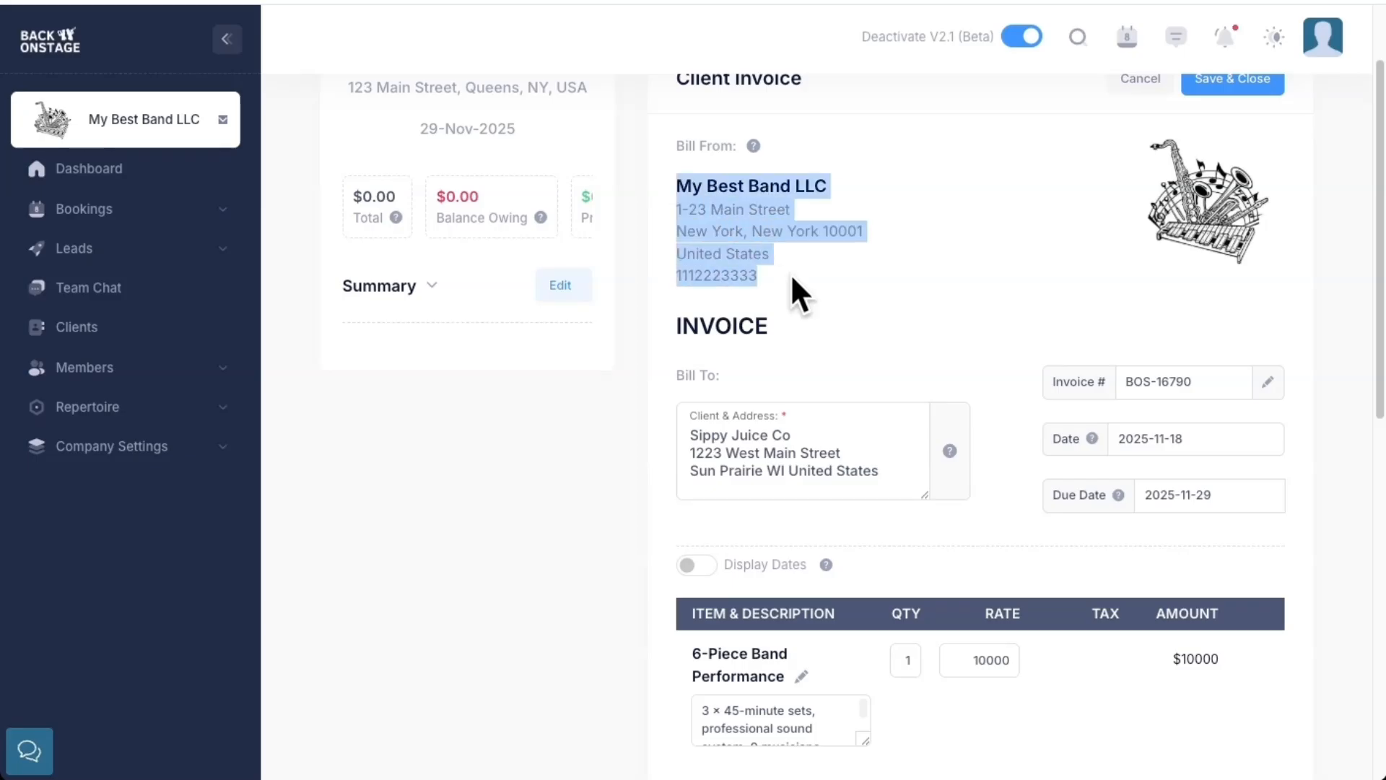
{"action": "left_click_drag", "start_coordinate": [683, 428], "coordinate": [875, 468]}
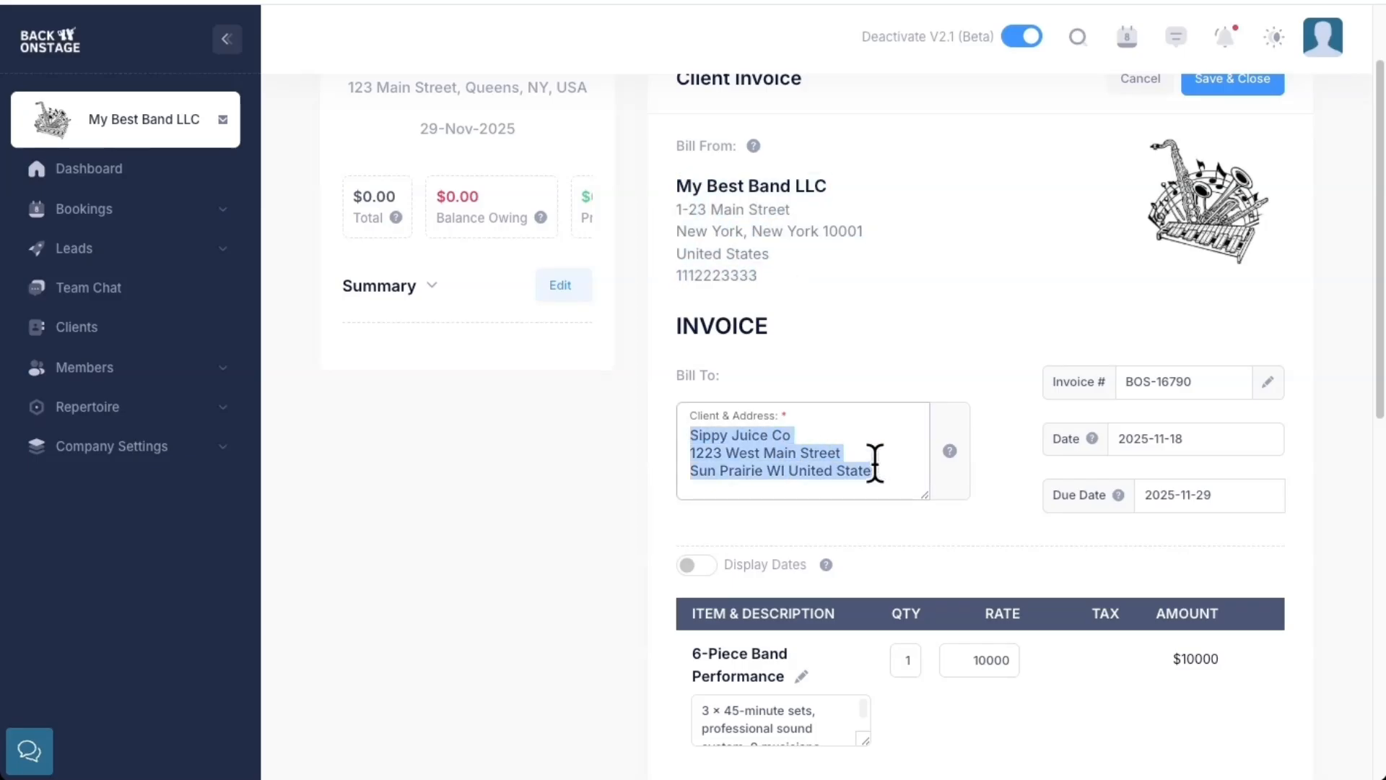
{"action": "scroll", "coordinate": [879, 464], "scroll_direction": "down", "scroll_amount": 3}
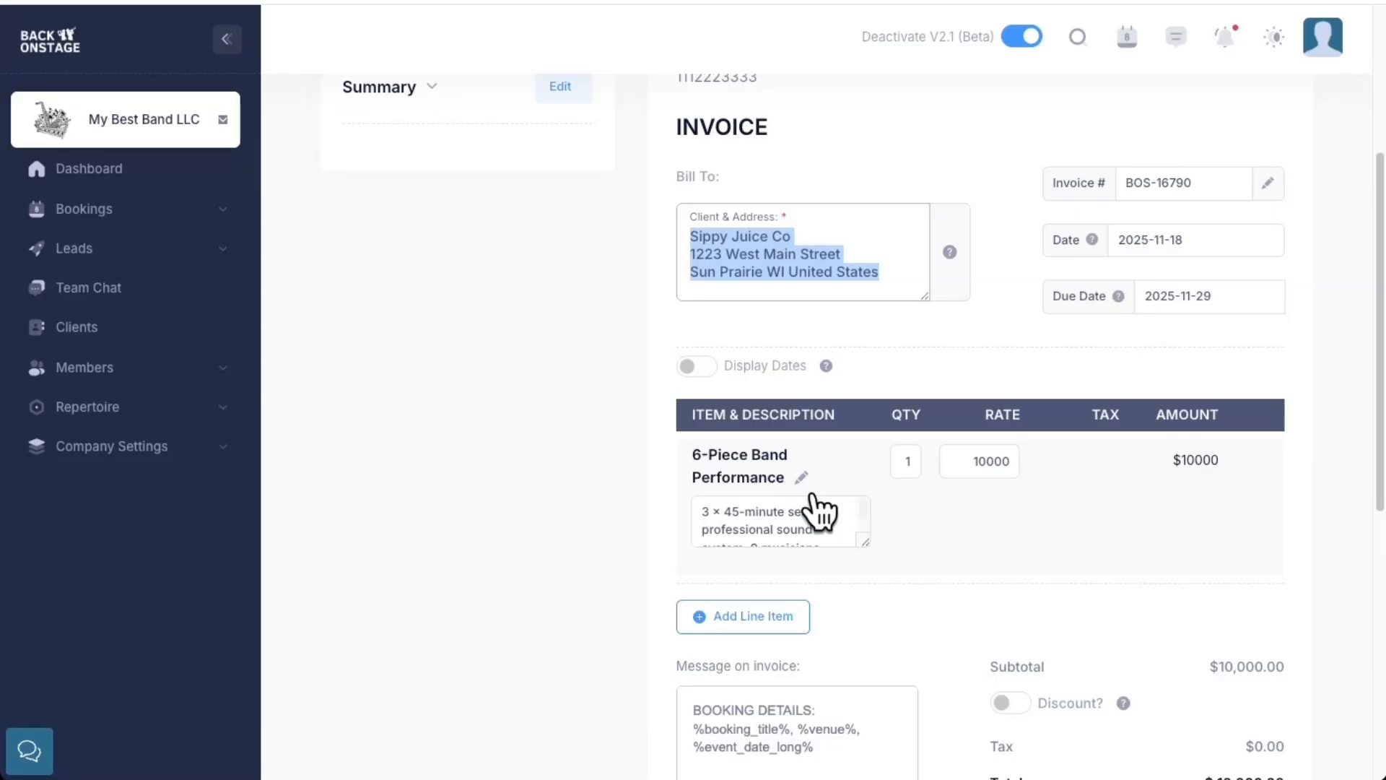
{"action": "left_click", "coordinate": [900, 440]}
{"action": "scroll", "coordinate": [901, 441], "scroll_direction": "down", "scroll_amount": 3}
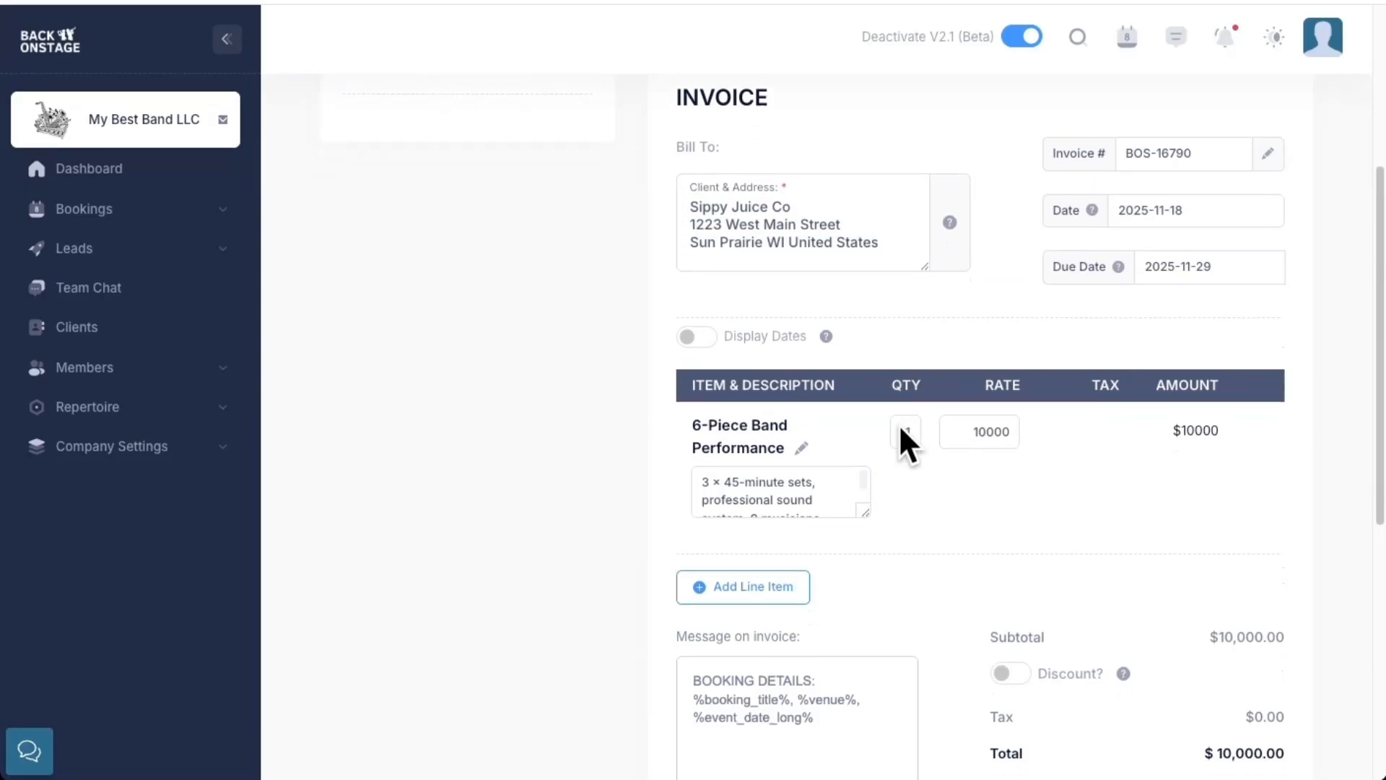
Enable a discount on the invoice as a flat amount of 1000
{"action": "scroll", "coordinate": [1119, 402], "scroll_direction": "down", "scroll_amount": 1}
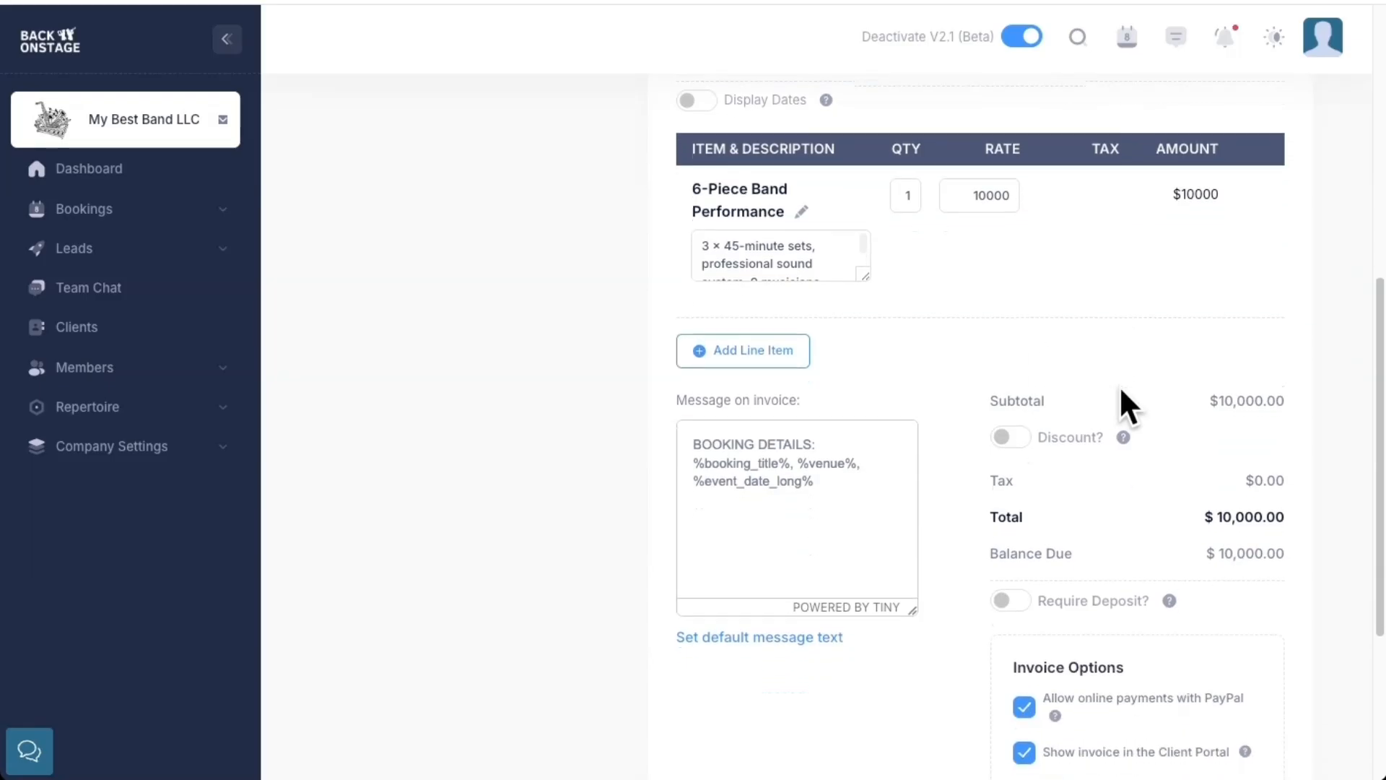
{"action": "left_click", "coordinate": [1005, 439]}
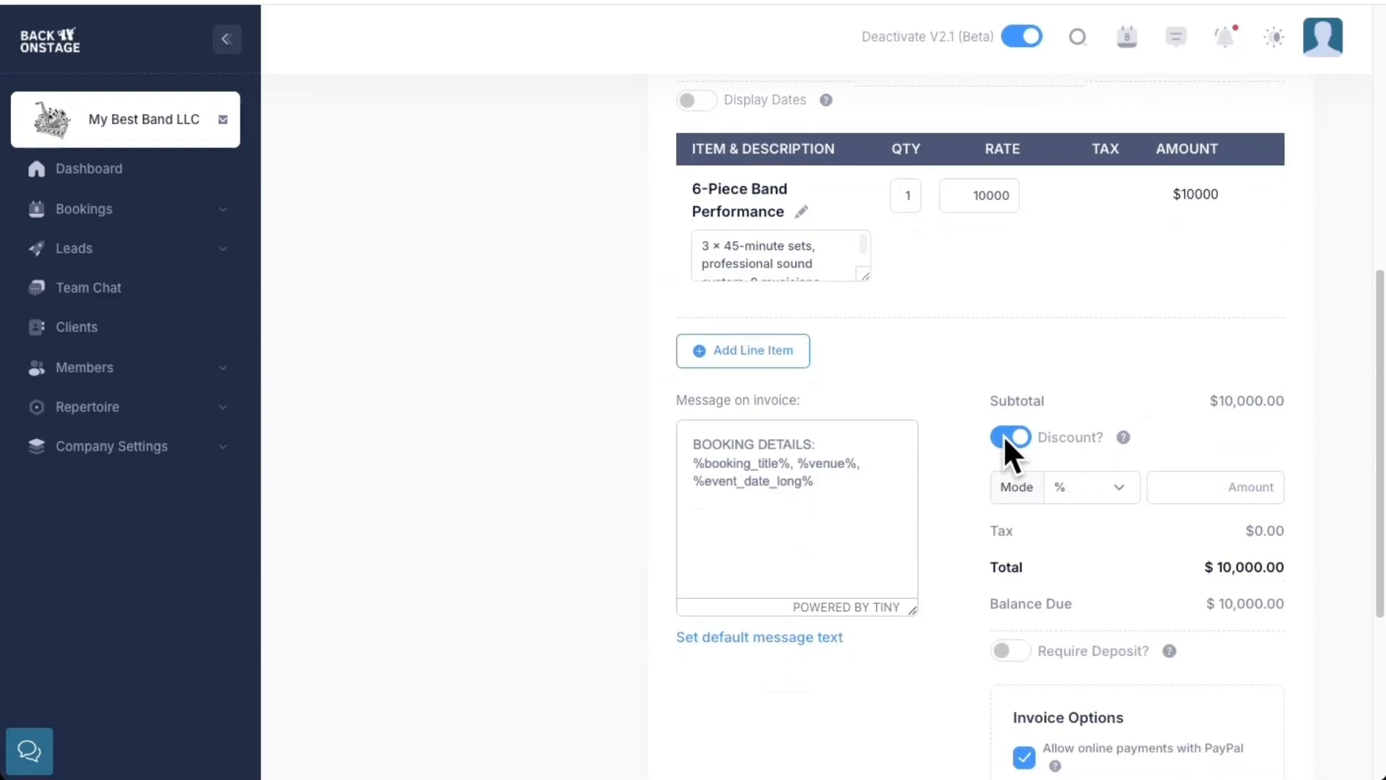
{"action": "left_click", "coordinate": [1083, 485]}
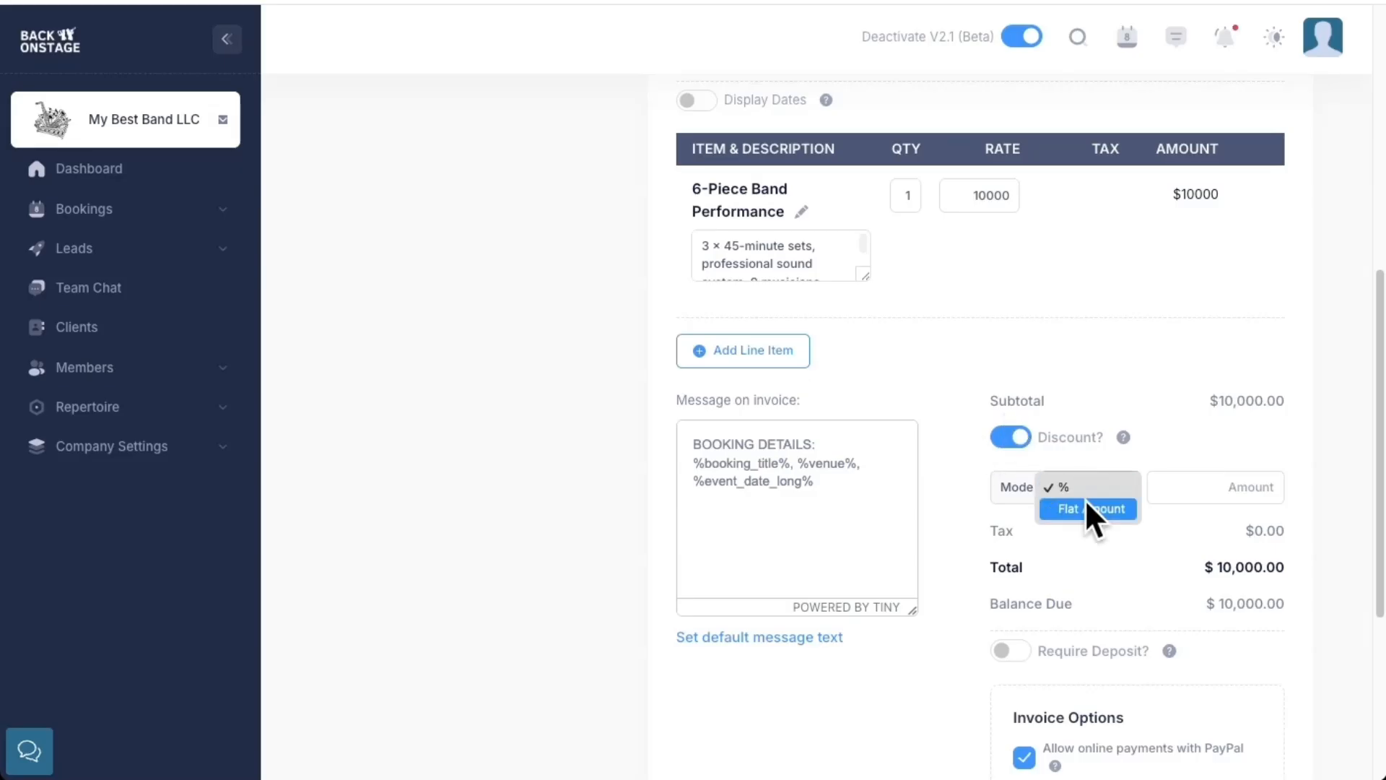
{"action": "left_click", "coordinate": [1089, 509]}
{"action": "left_click", "coordinate": [1226, 486]}
{"action": "type", "text": "1000"}
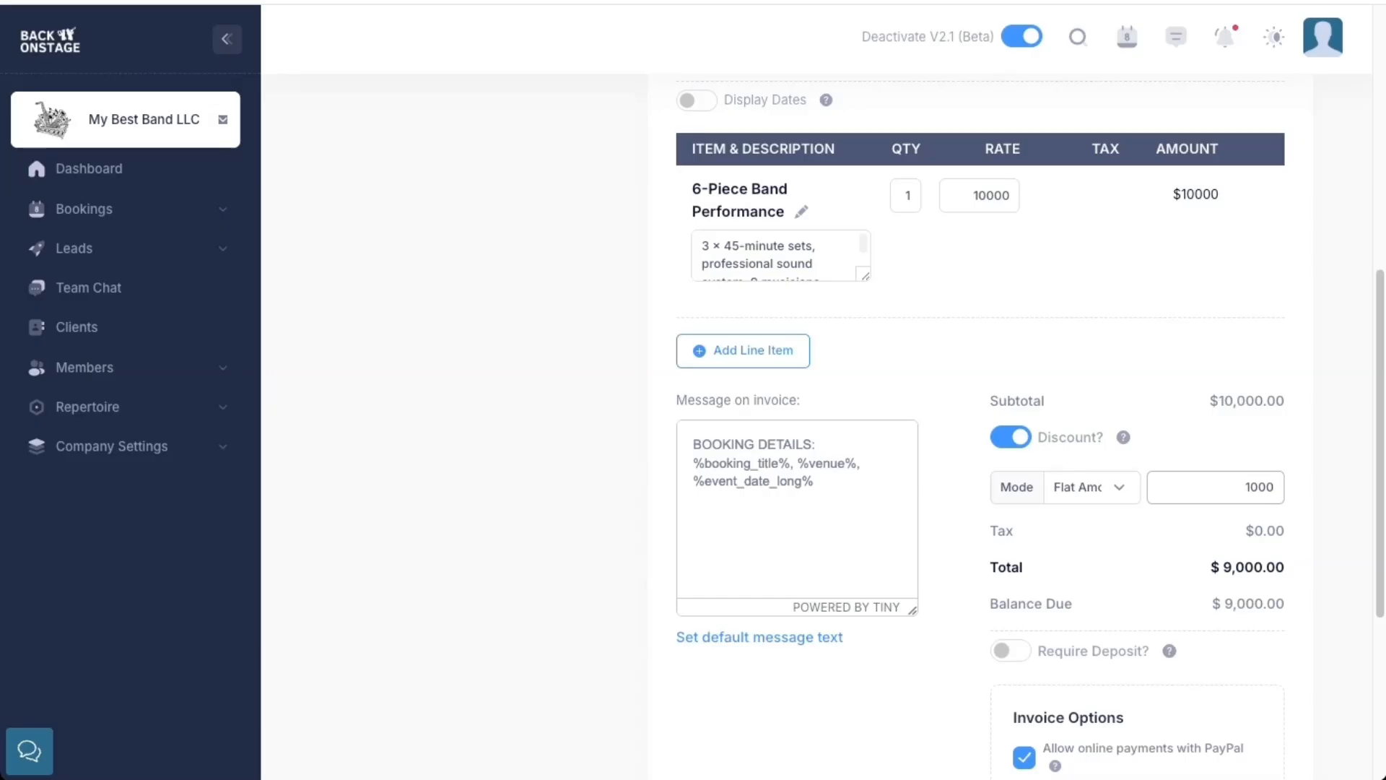
Require a deposit of 50 percent on the invoice, due 2025-11-18
{"action": "scroll", "coordinate": [1194, 617], "scroll_direction": "down", "scroll_amount": 2}
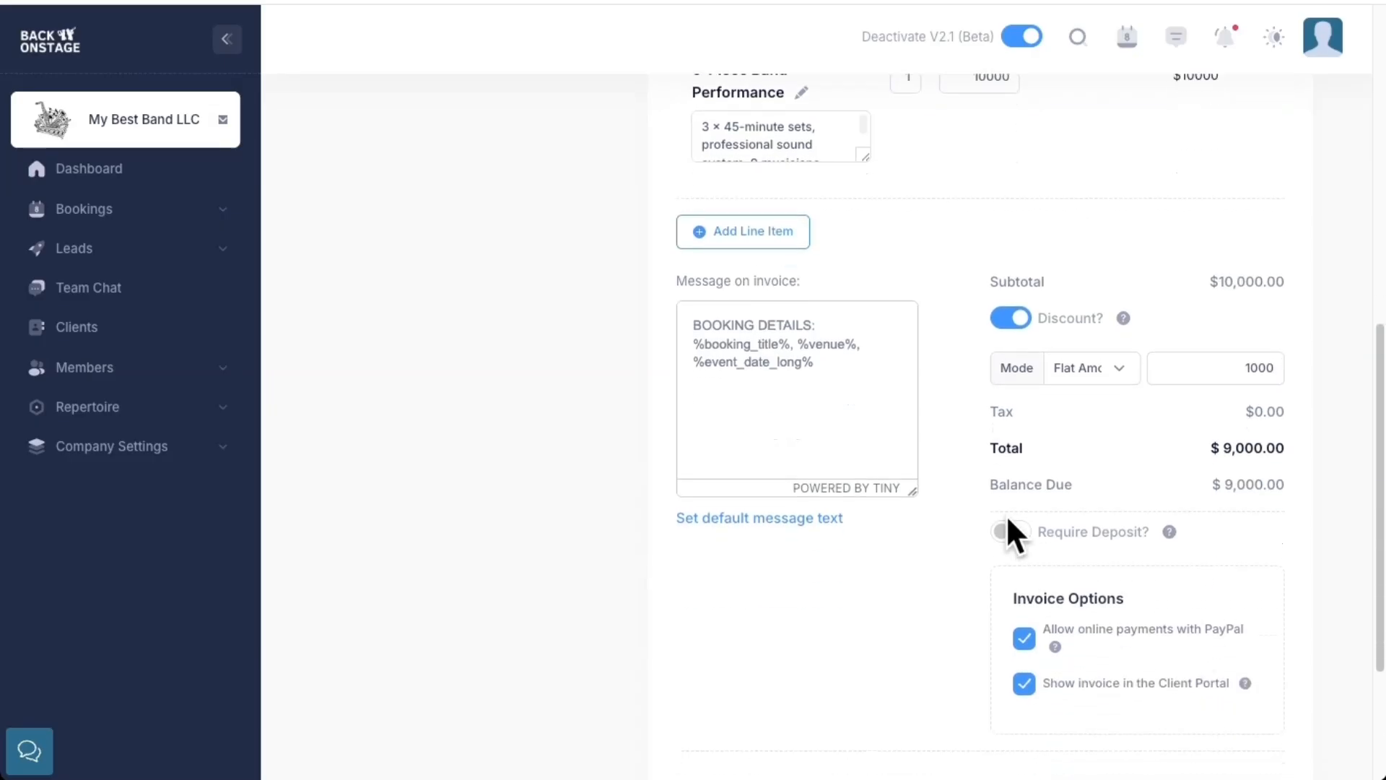
{"action": "left_click", "coordinate": [1009, 533]}
{"action": "scroll", "coordinate": [1021, 557], "scroll_direction": "down", "scroll_amount": 2}
{"action": "left_click", "coordinate": [1116, 484]}
{"action": "left_click", "coordinate": [1132, 627]}
{"action": "left_click", "coordinate": [1239, 480]}
{"action": "type", "text": "50"}
{"action": "left_click", "coordinate": [1182, 541]}
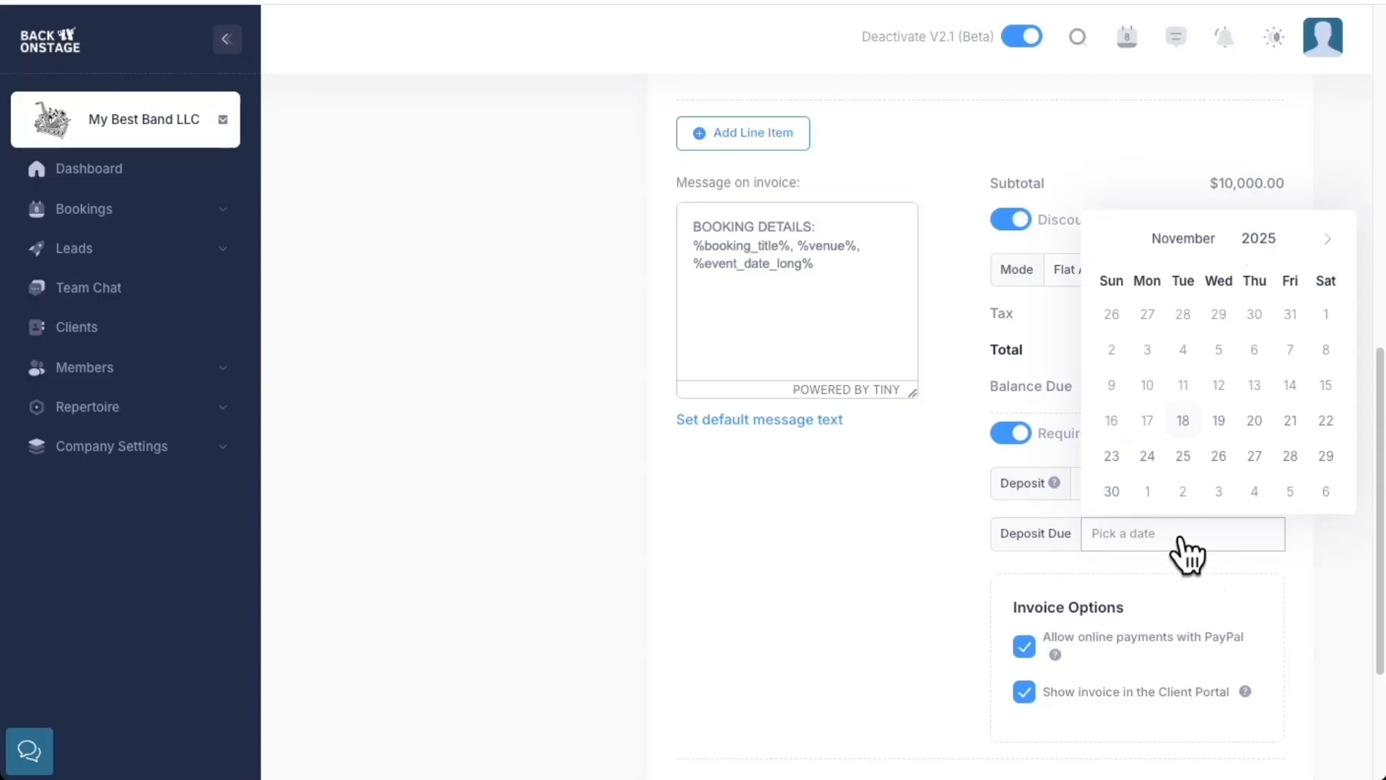
{"action": "left_click", "coordinate": [1188, 423]}
Examine the invoice options, the tokens in the invoice message and the tokens offered for the default message text, without saving a default
{"action": "scroll", "coordinate": [1195, 430], "scroll_direction": "down", "scroll_amount": 1}
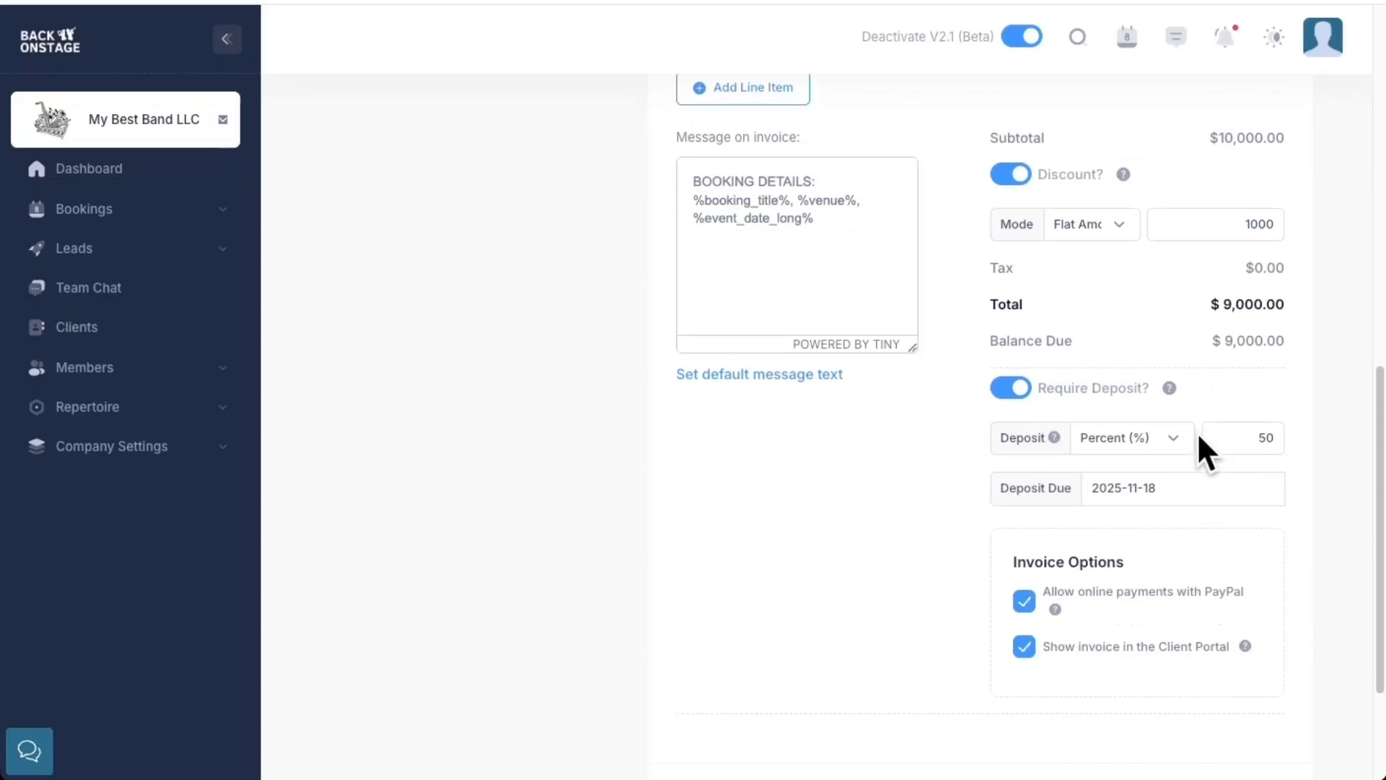
{"action": "scroll", "coordinate": [1198, 432], "scroll_direction": "down", "scroll_amount": 3}
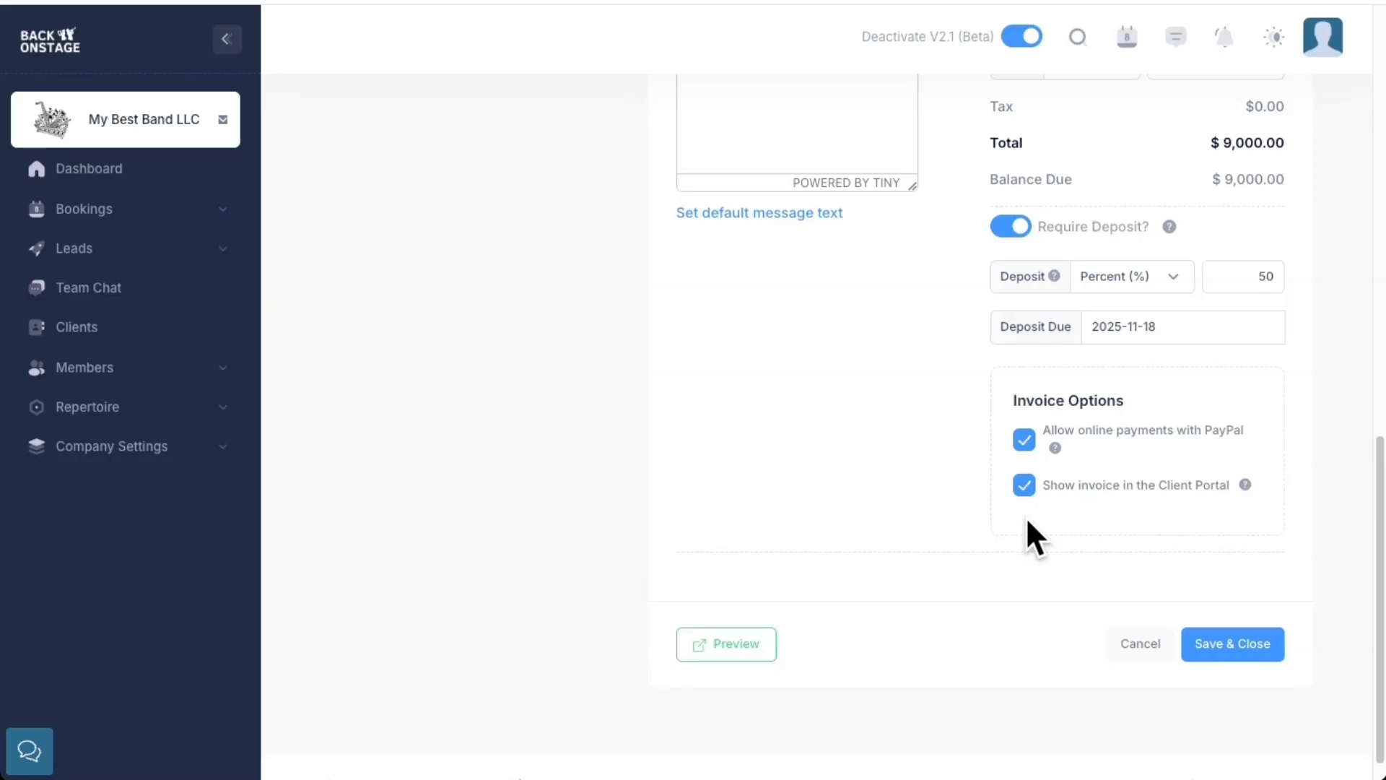
{"action": "scroll", "coordinate": [817, 418], "scroll_direction": "up", "scroll_amount": 3}
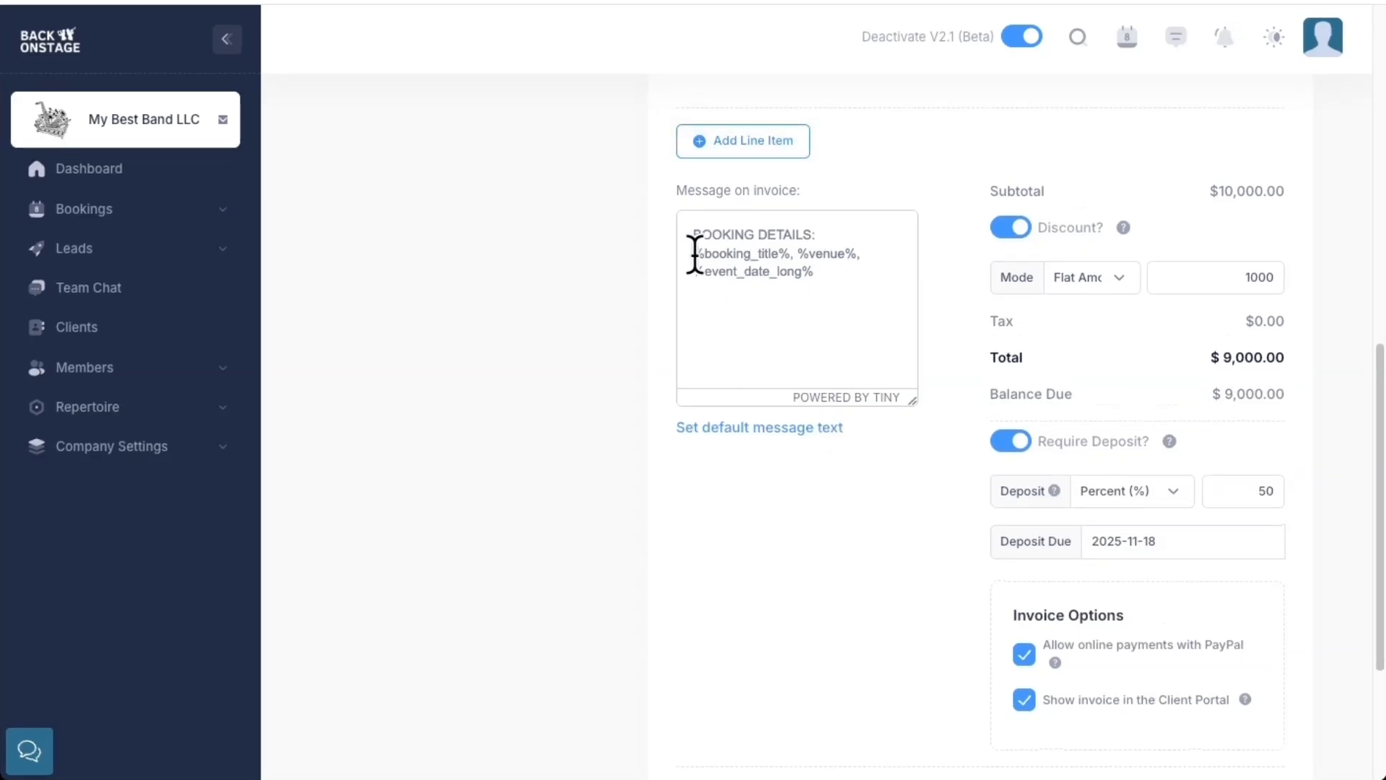
{"action": "left_click_drag", "start_coordinate": [693, 253], "coordinate": [835, 280]}
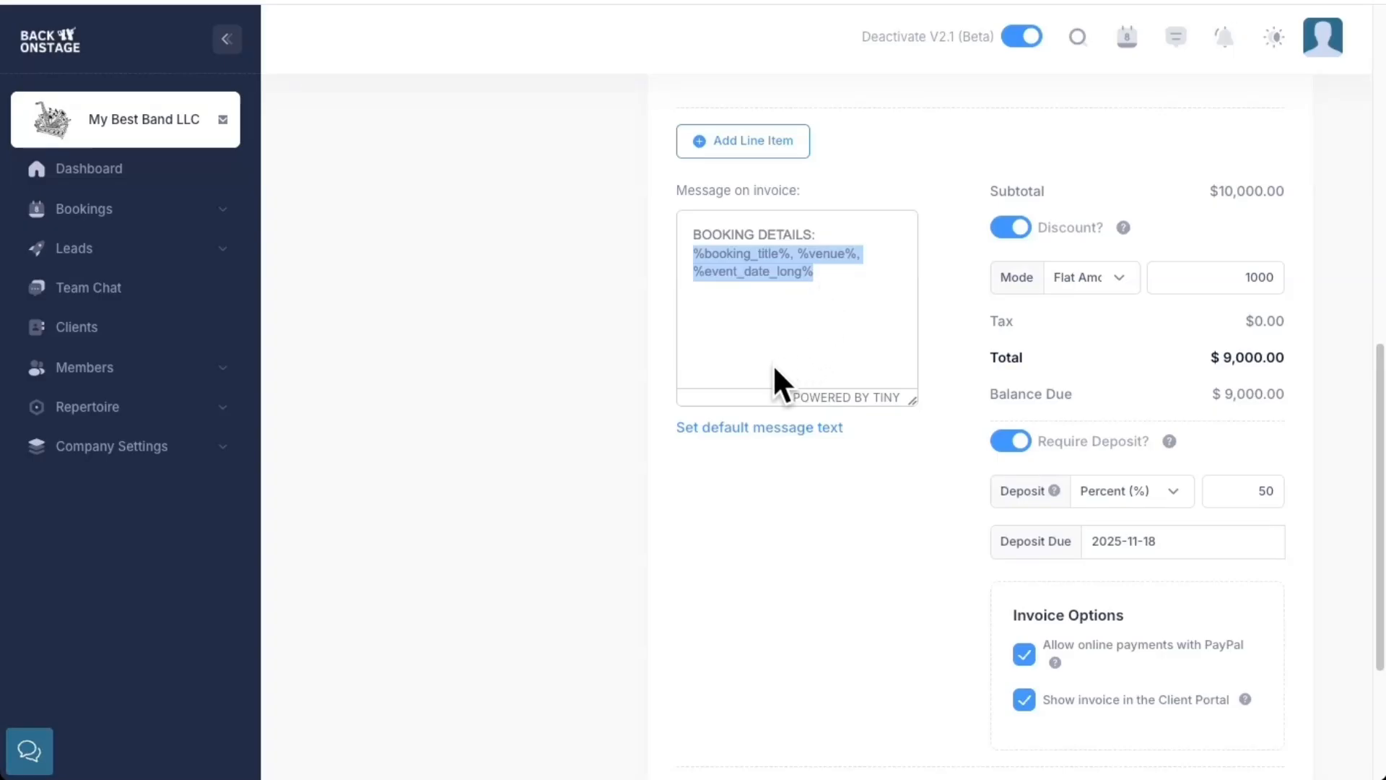
{"action": "left_click", "coordinate": [760, 426]}
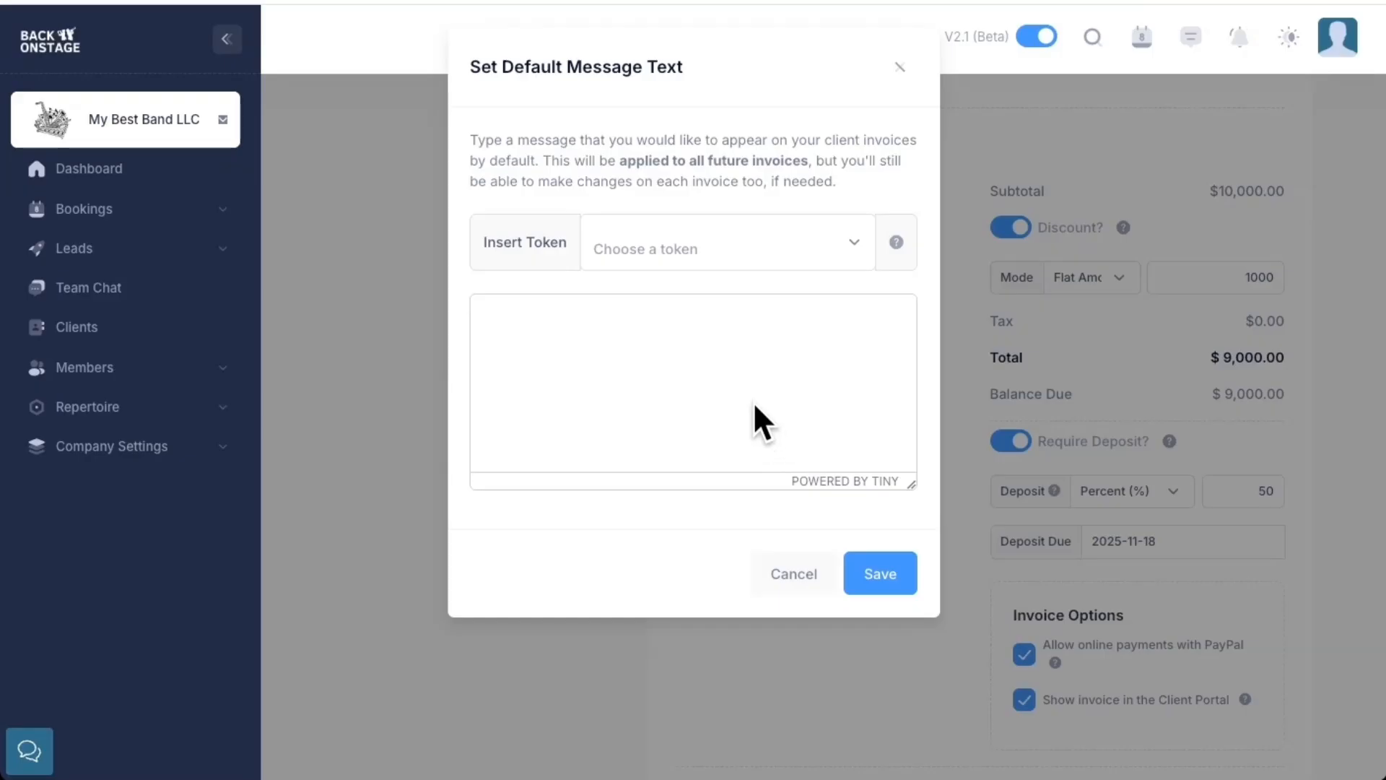
{"action": "left_click", "coordinate": [690, 252]}
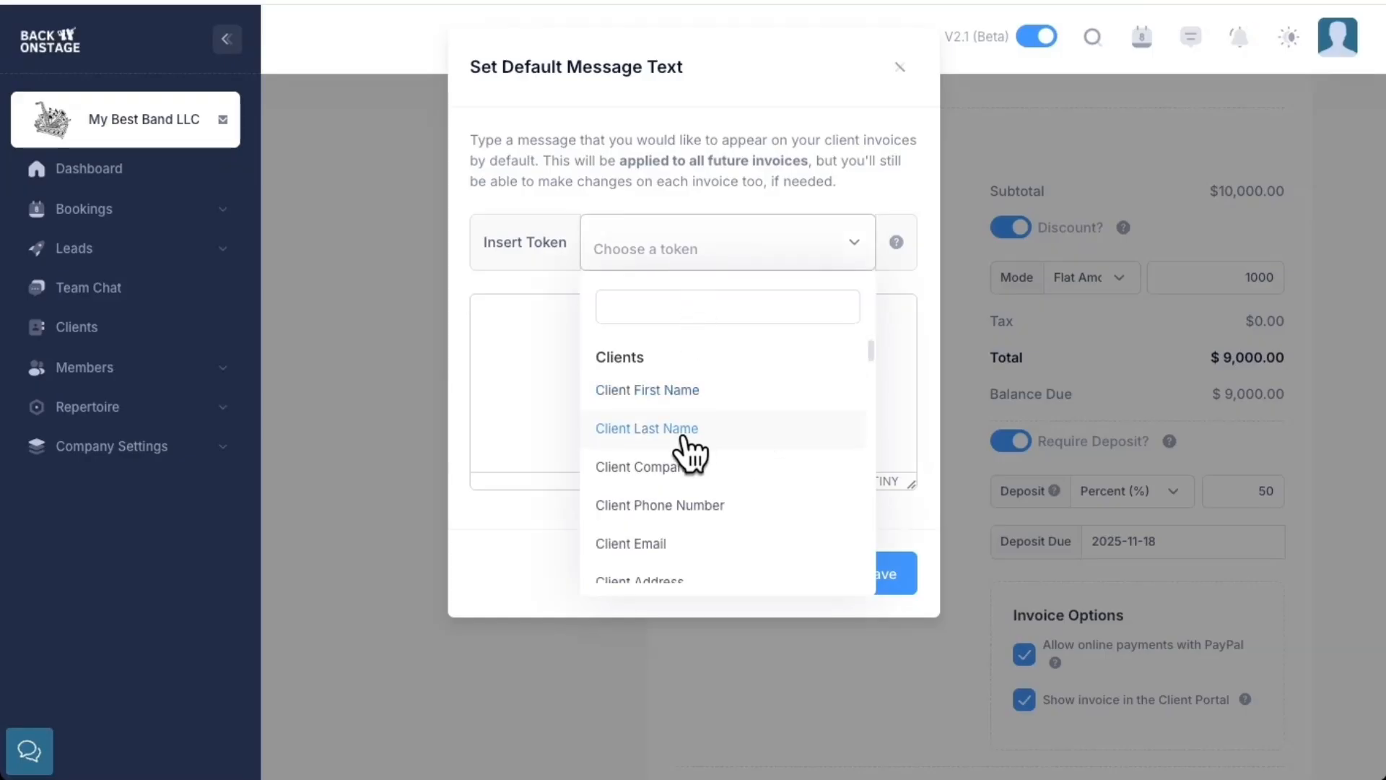
{"action": "scroll", "coordinate": [704, 451], "scroll_direction": "down", "scroll_amount": 6}
{"action": "scroll", "coordinate": [686, 448], "scroll_direction": "up", "scroll_amount": 1}
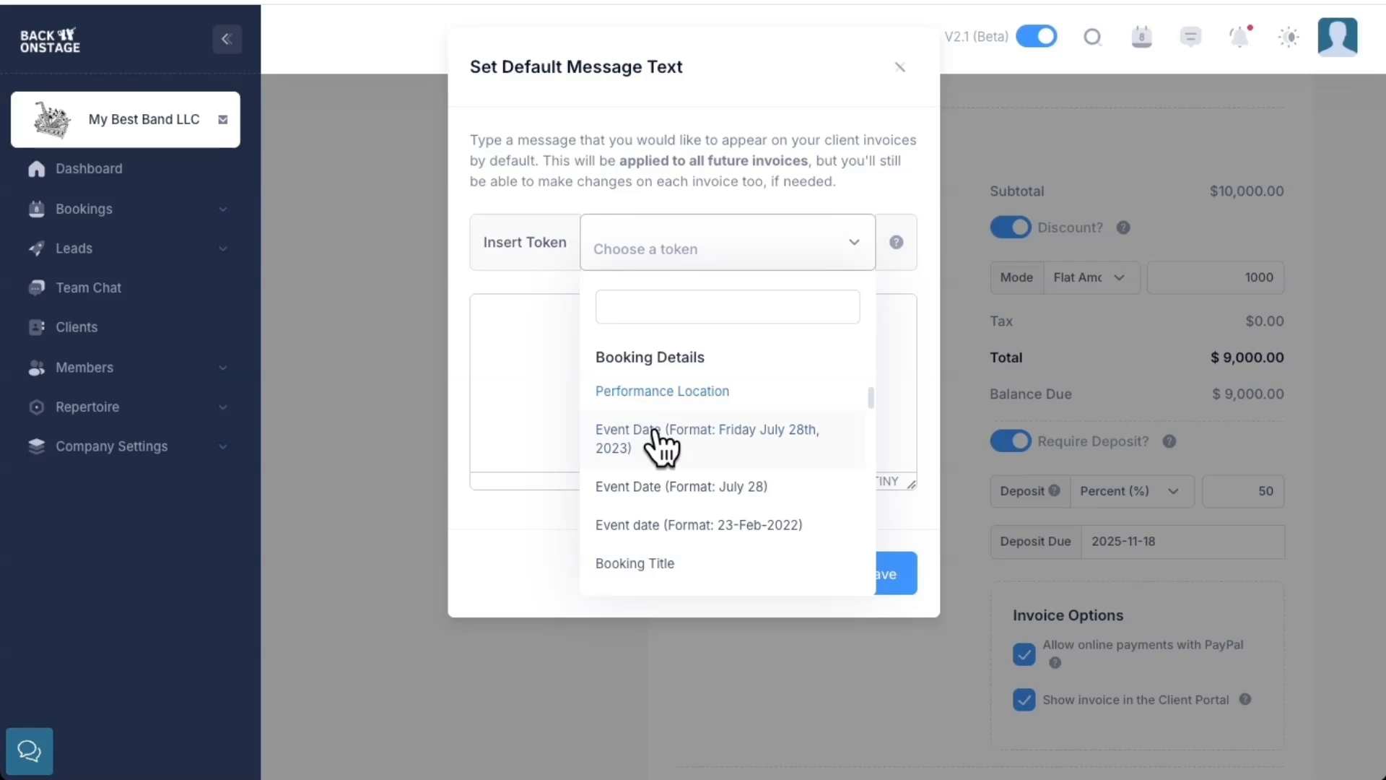
{"action": "scroll", "coordinate": [677, 498], "scroll_direction": "down", "scroll_amount": 2}
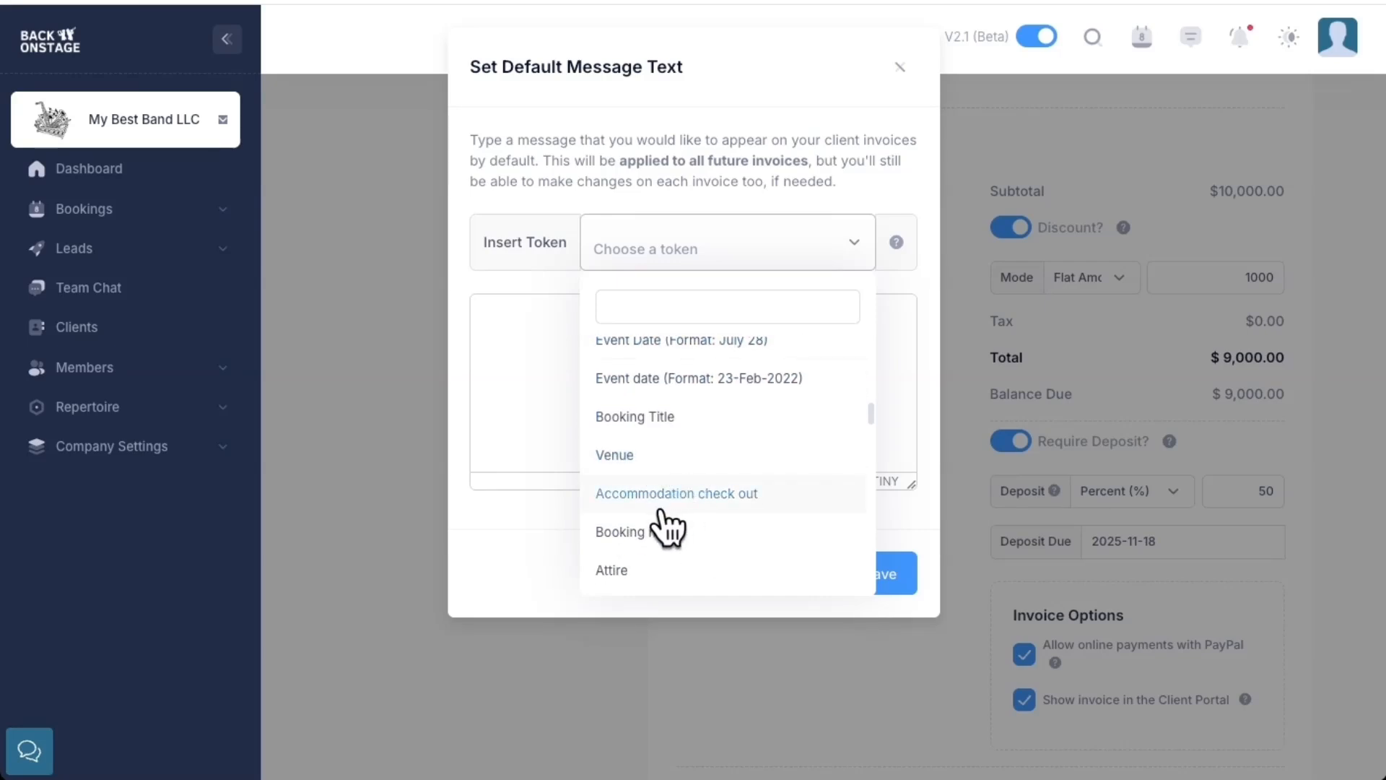
{"action": "scroll", "coordinate": [675, 538], "scroll_direction": "down", "scroll_amount": 1}
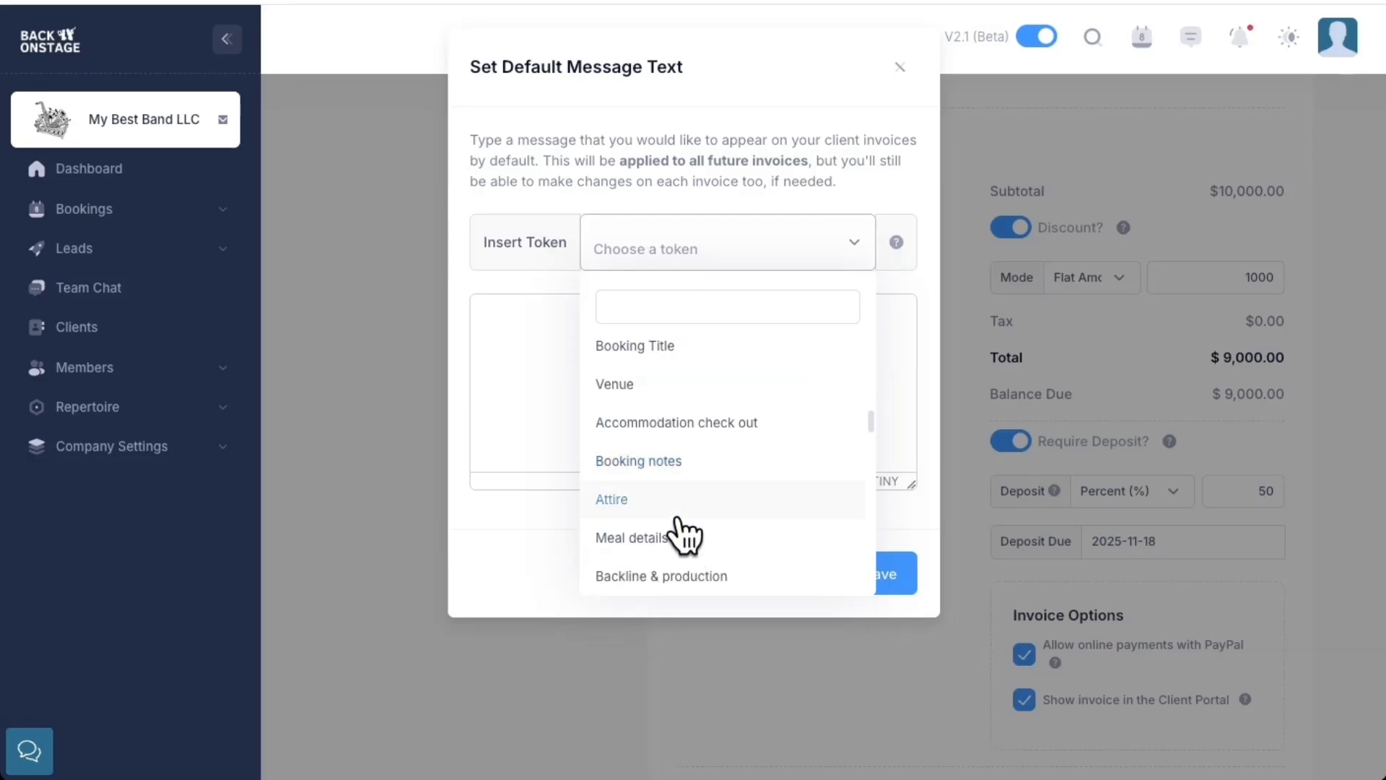
{"action": "left_click", "coordinate": [530, 509]}
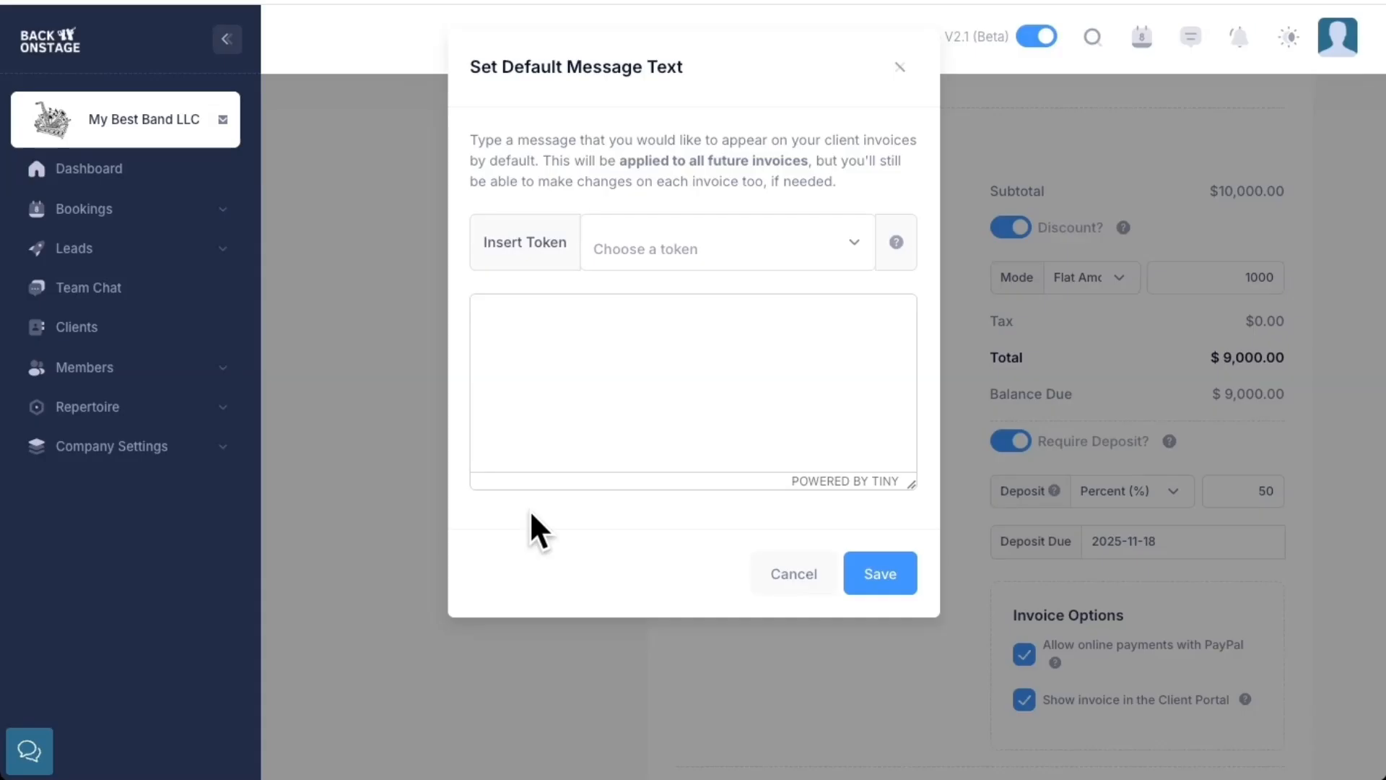
{"action": "left_click", "coordinate": [794, 574]}
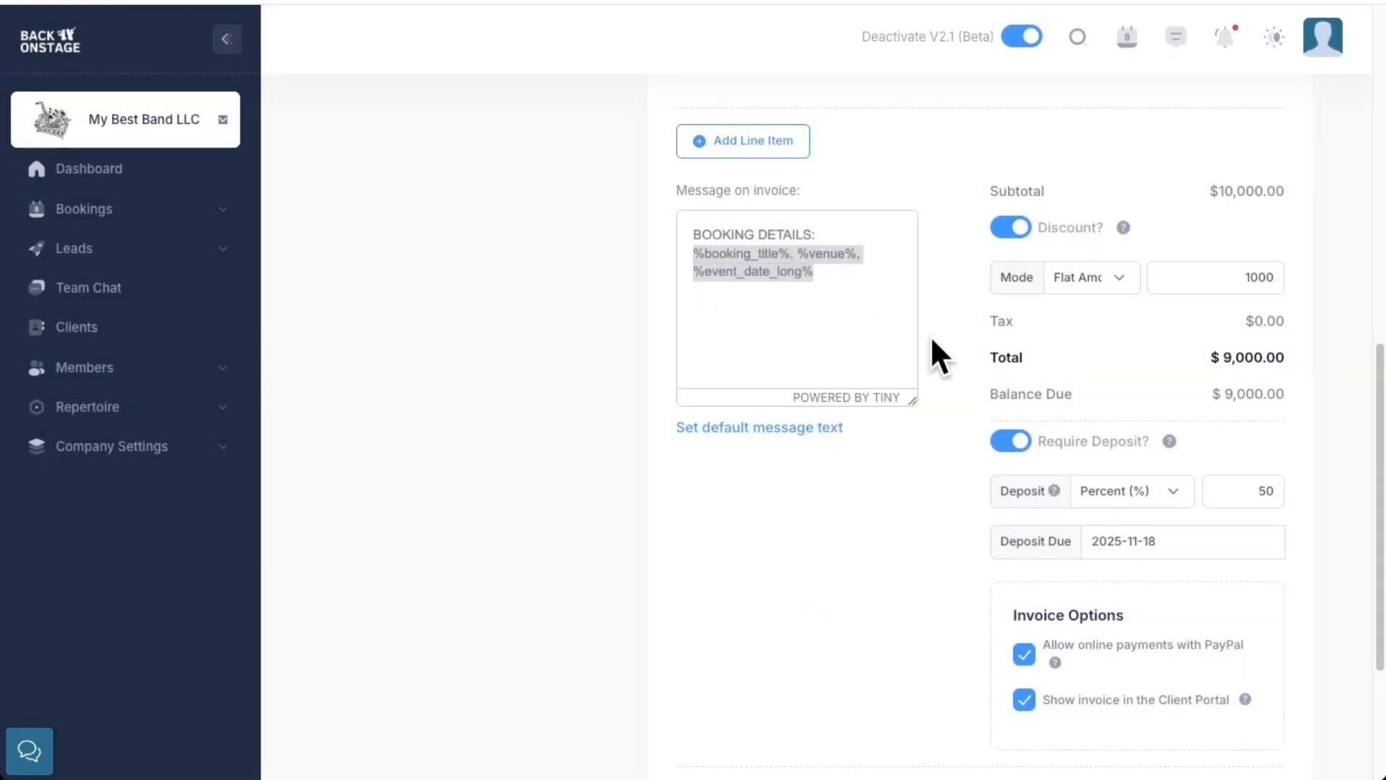
Save and close the client invoice
{"action": "scroll", "coordinate": [930, 335], "scroll_direction": "down", "scroll_amount": 4}
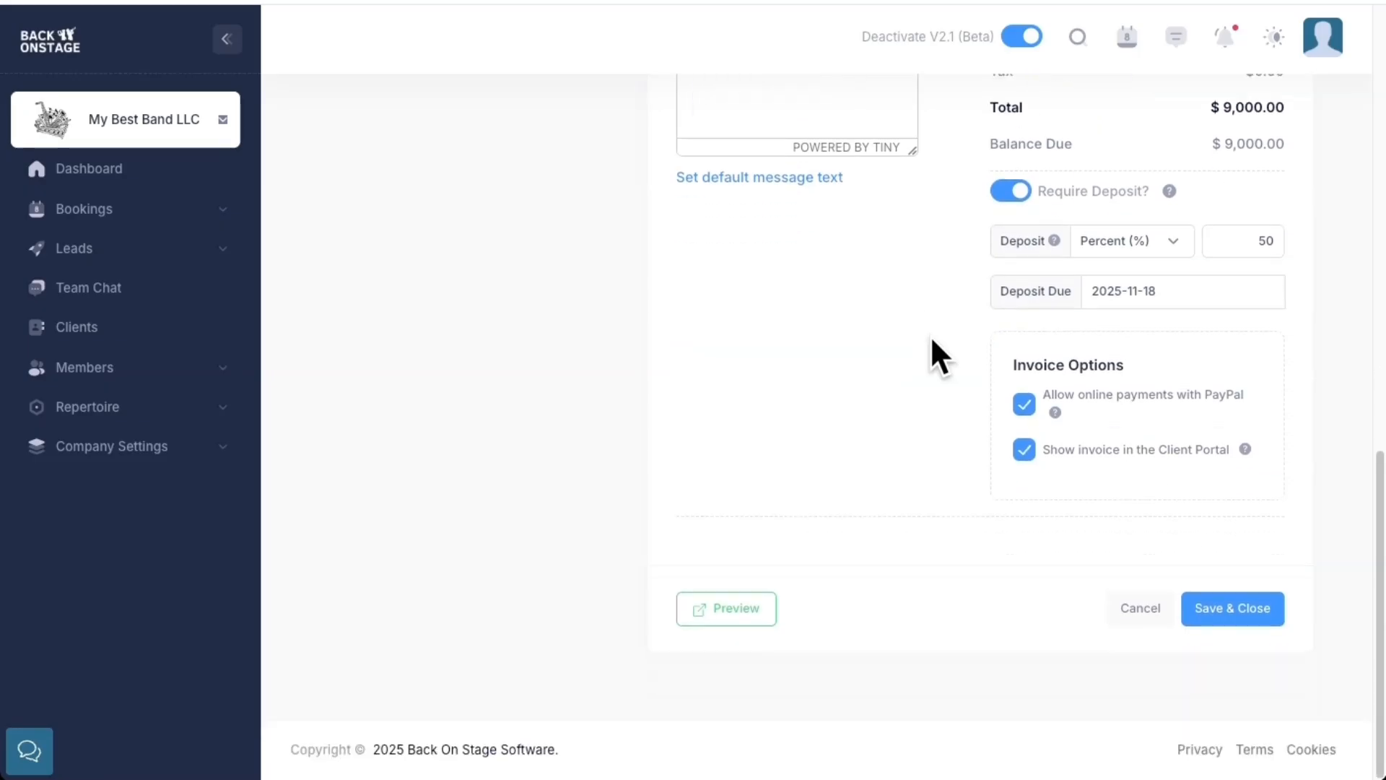
{"action": "left_click", "coordinate": [1240, 616]}
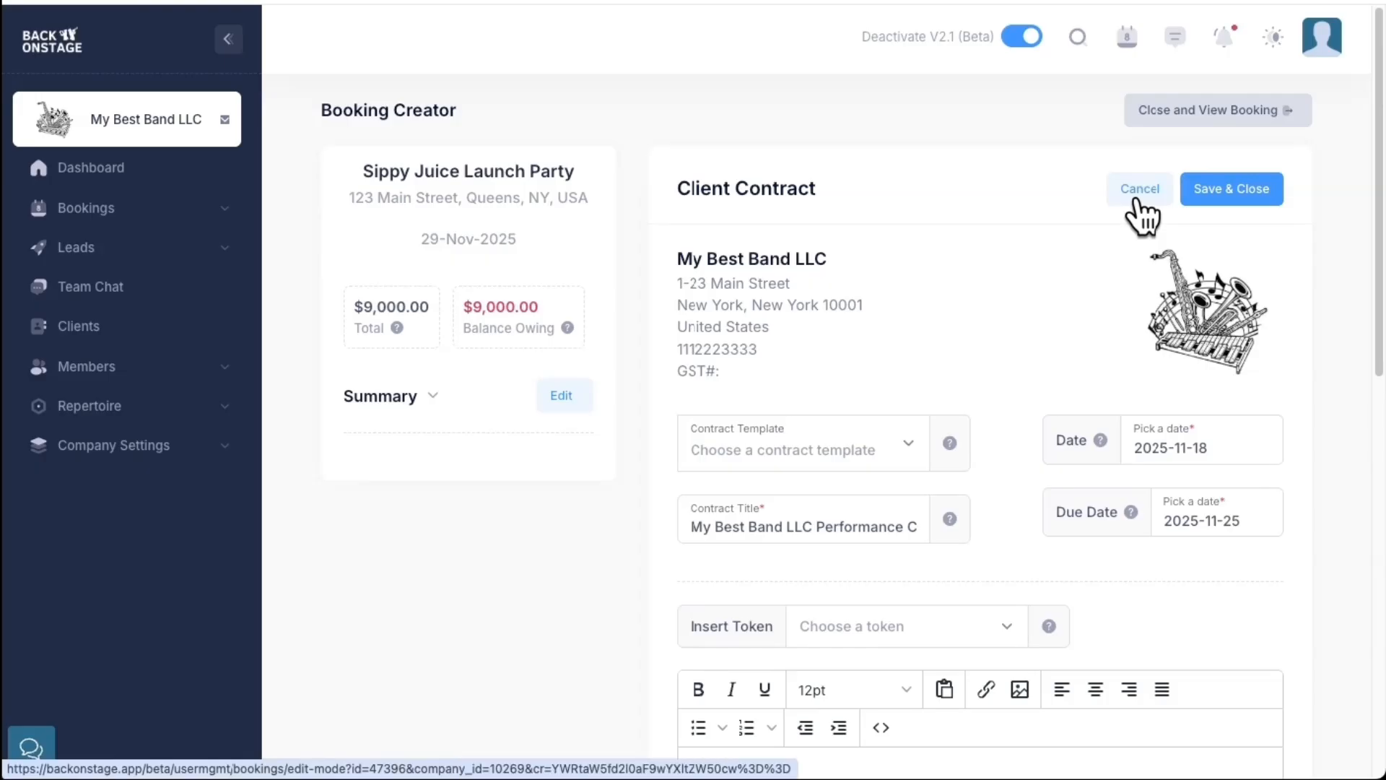
Load the Sample Band Performance Contract template into the client contract and enlarge the contract text editor
{"action": "left_click", "coordinate": [802, 432]}
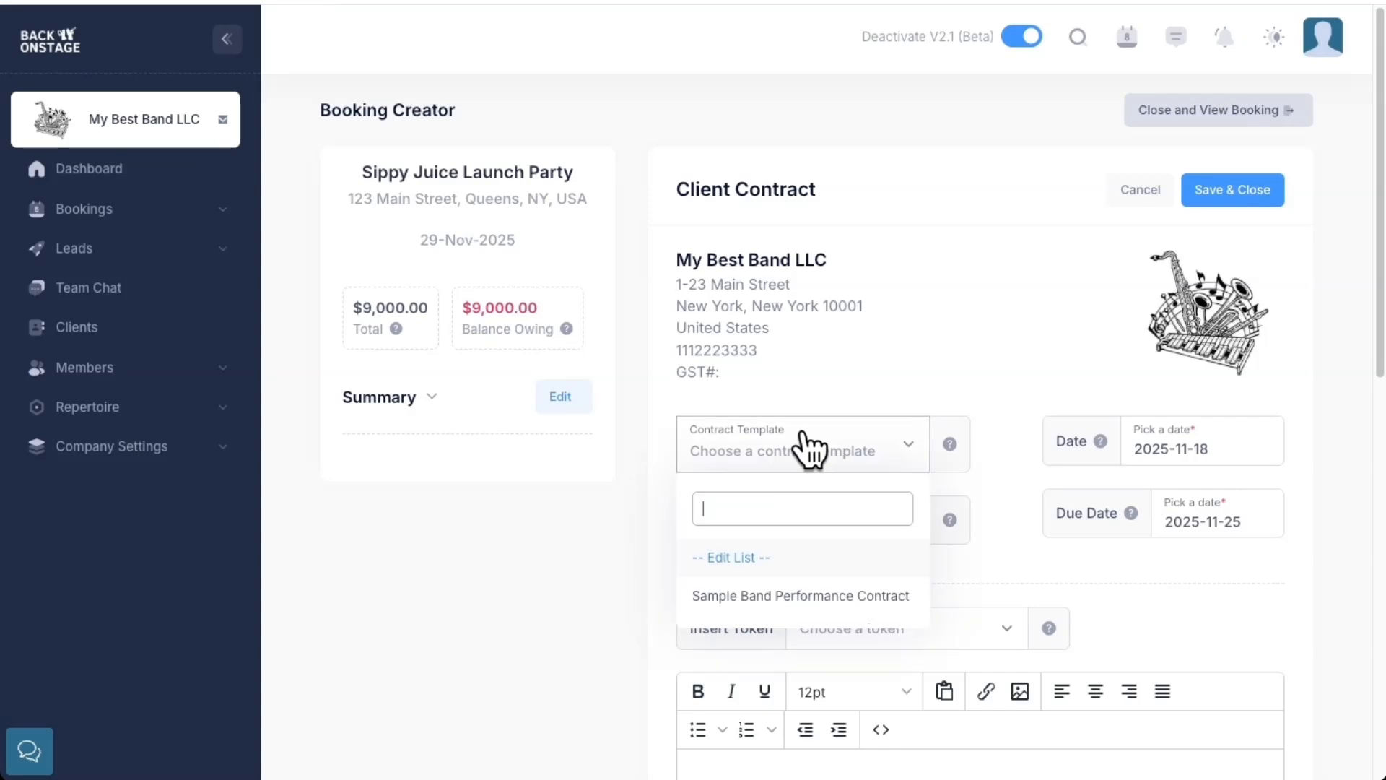
{"action": "left_click", "coordinate": [823, 599]}
{"action": "scroll", "coordinate": [860, 591], "scroll_direction": "down", "scroll_amount": 3}
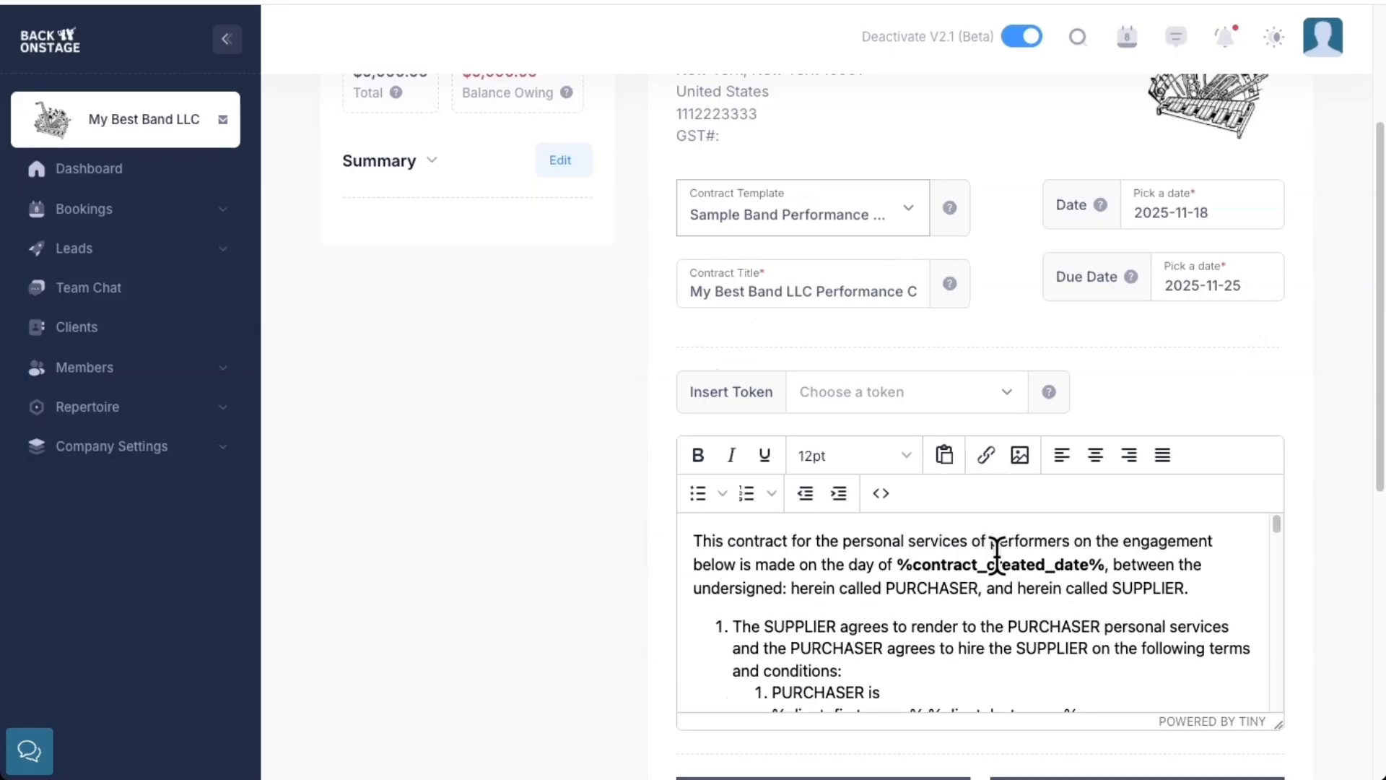
{"action": "scroll", "coordinate": [659, 498], "scroll_direction": "down", "scroll_amount": 3}
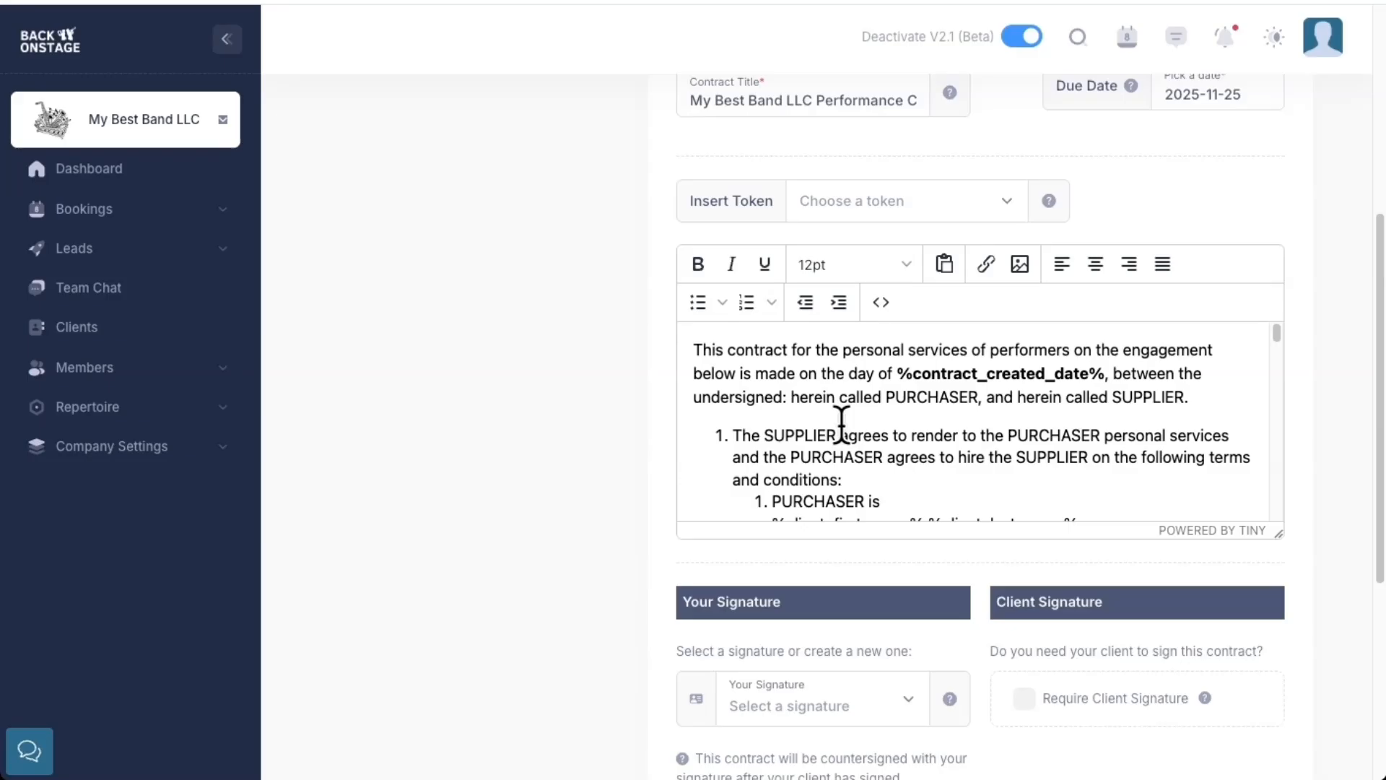
{"action": "left_click_drag", "start_coordinate": [1277, 533], "coordinate": [1286, 770]}
Examine the client, venue, schedule and service tokens in the contract terms, down to the signature section
{"action": "scroll", "coordinate": [1026, 358], "scroll_direction": "down", "scroll_amount": 3}
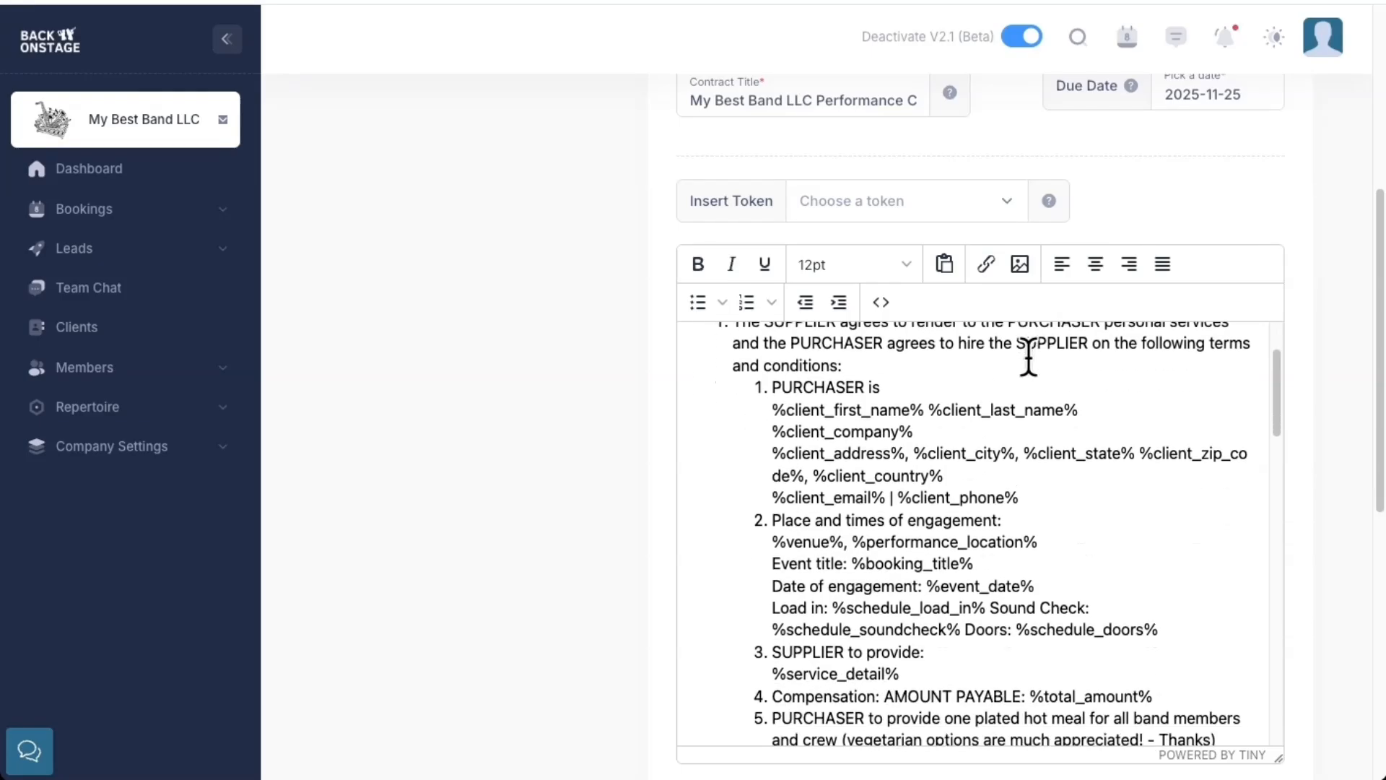
{"action": "left_click_drag", "start_coordinate": [772, 409], "coordinate": [1079, 401]}
{"action": "left_click_drag", "start_coordinate": [770, 431], "coordinate": [915, 432]}
{"action": "left_click_drag", "start_coordinate": [771, 410], "coordinate": [1032, 482]}
{"action": "scroll", "coordinate": [975, 477], "scroll_direction": "down", "scroll_amount": 1}
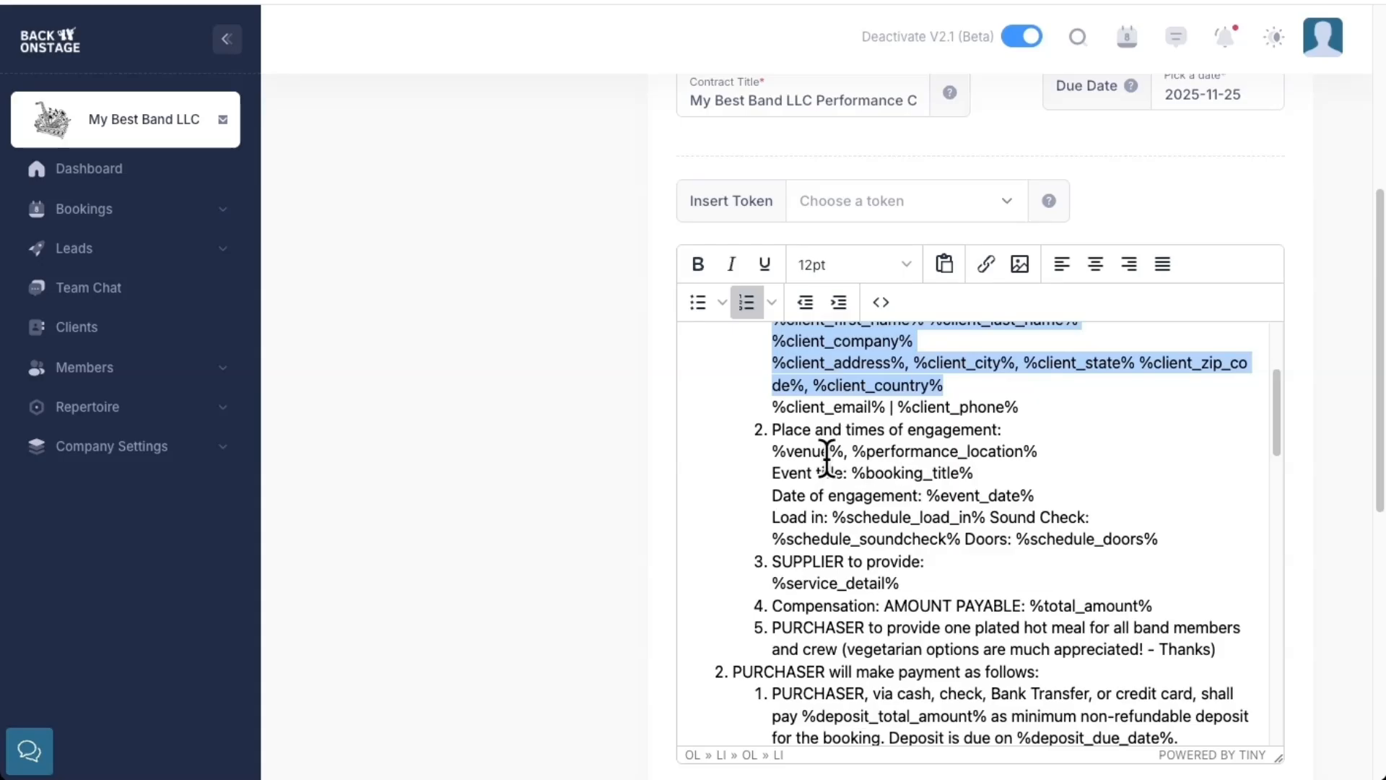
{"action": "left_click_drag", "start_coordinate": [767, 452], "coordinate": [997, 476]}
{"action": "left_click_drag", "start_coordinate": [765, 517], "coordinate": [982, 556]}
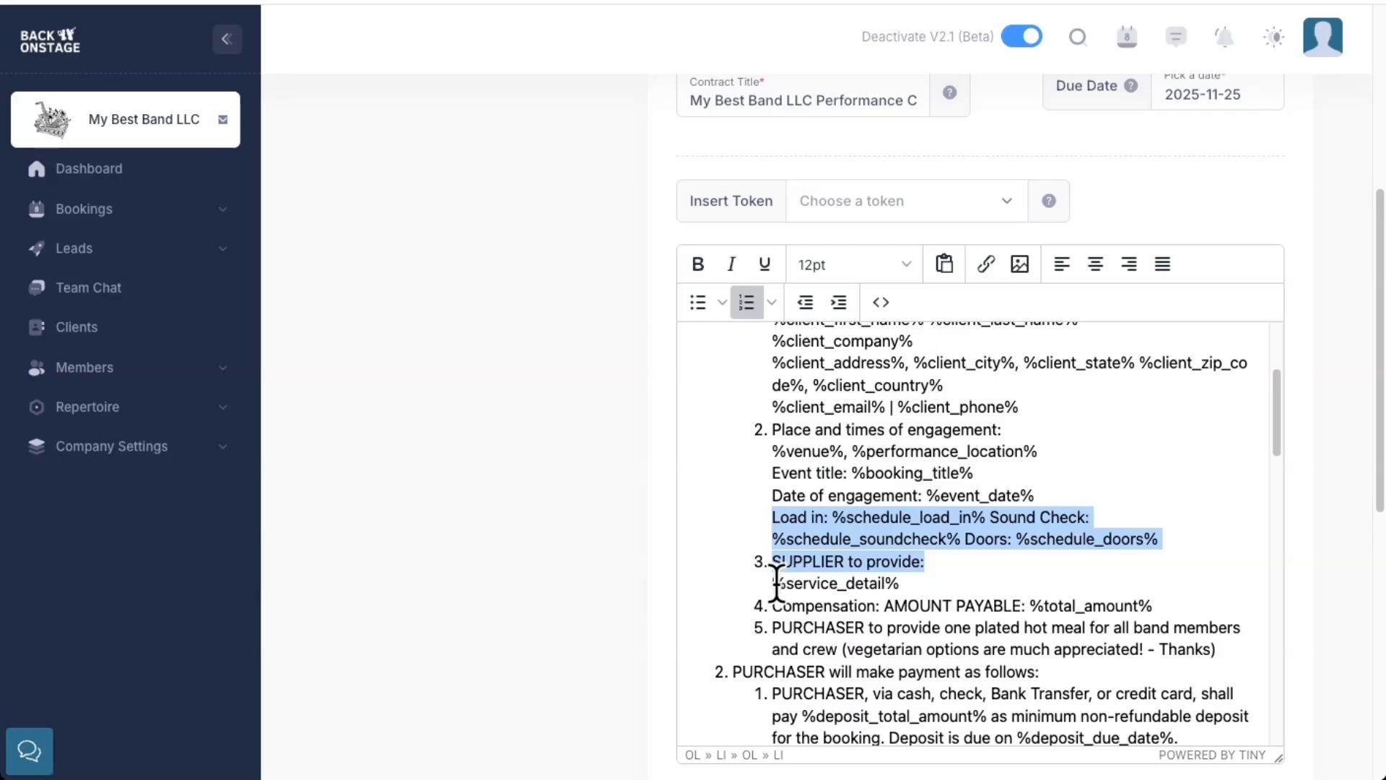
{"action": "left_click_drag", "start_coordinate": [770, 583], "coordinate": [908, 584]}
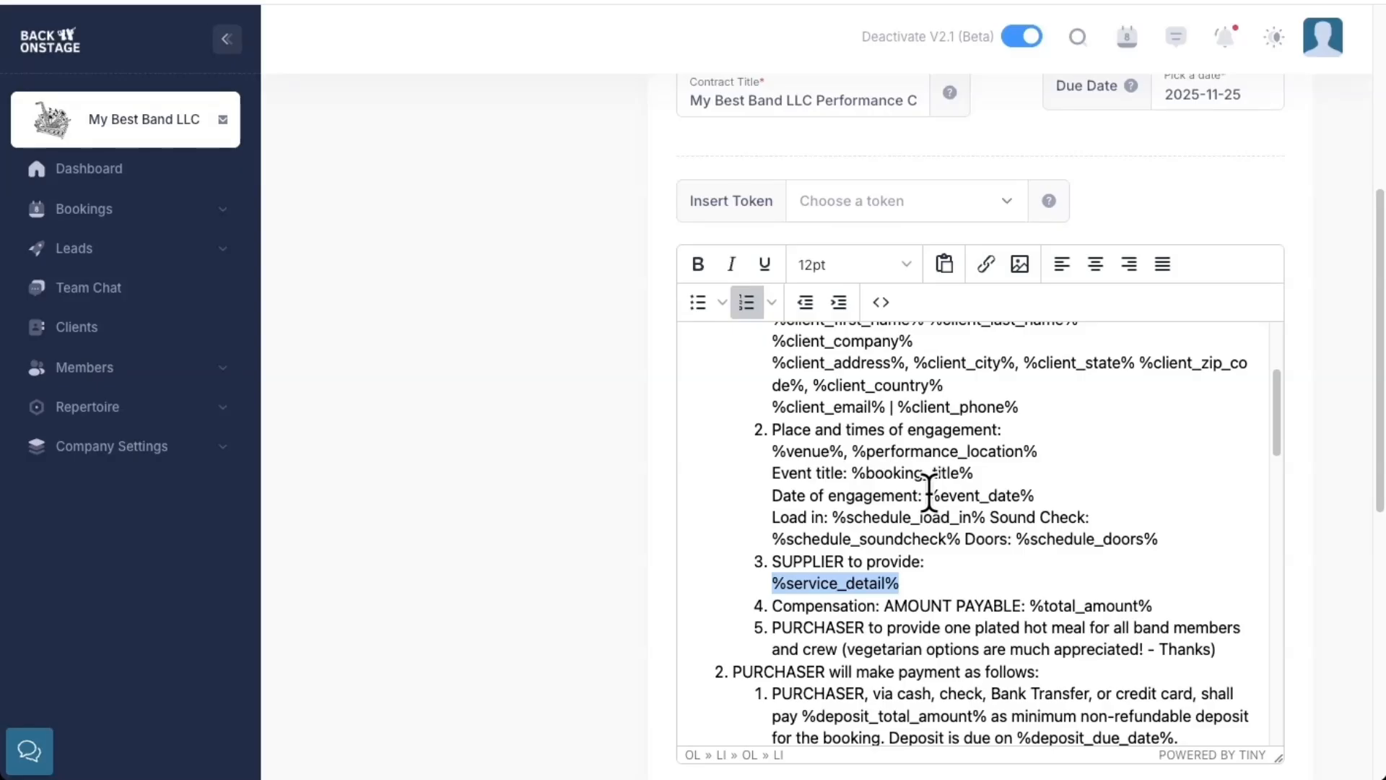
{"action": "scroll", "coordinate": [602, 480], "scroll_direction": "down", "scroll_amount": 6}
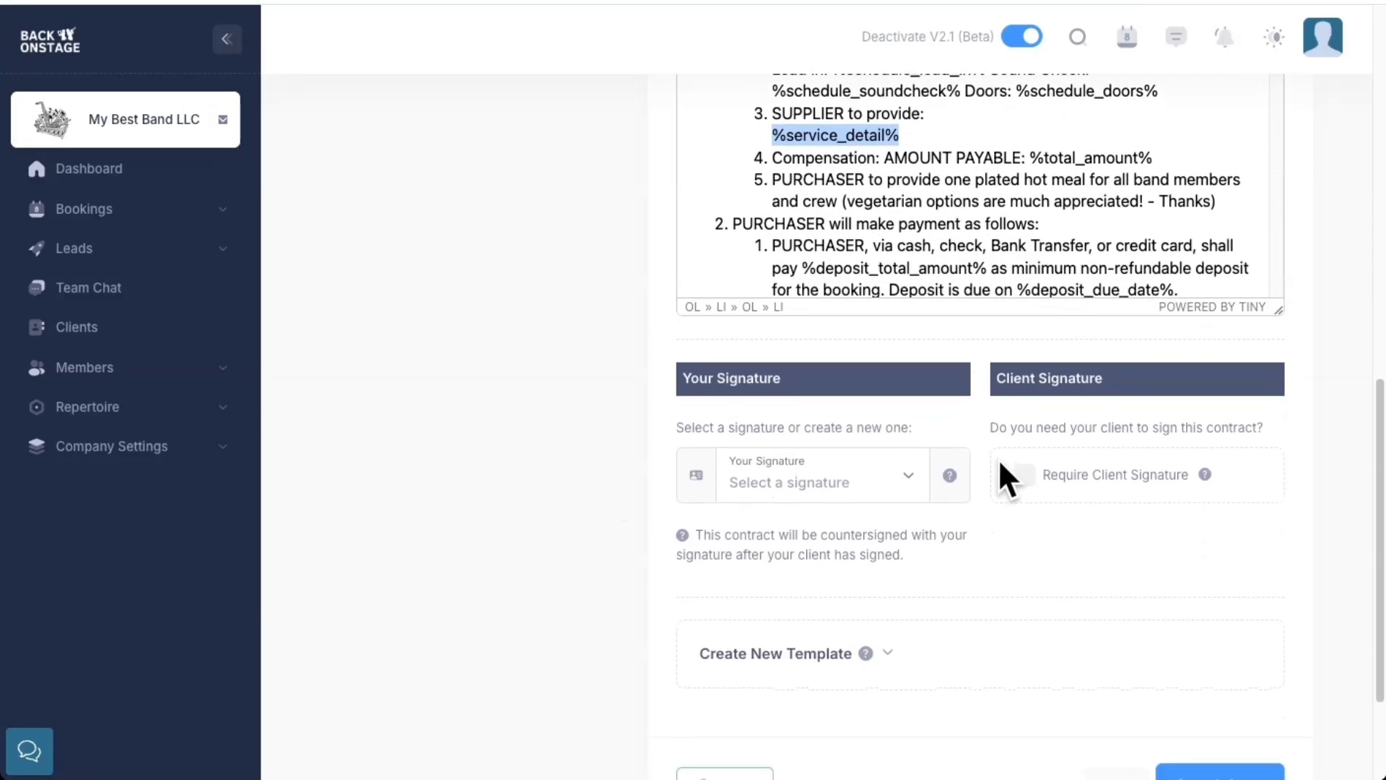
Require the client's signature on the contract and create a typed signature for the band, entering its label and the signer's full name
{"action": "left_click", "coordinate": [1017, 471]}
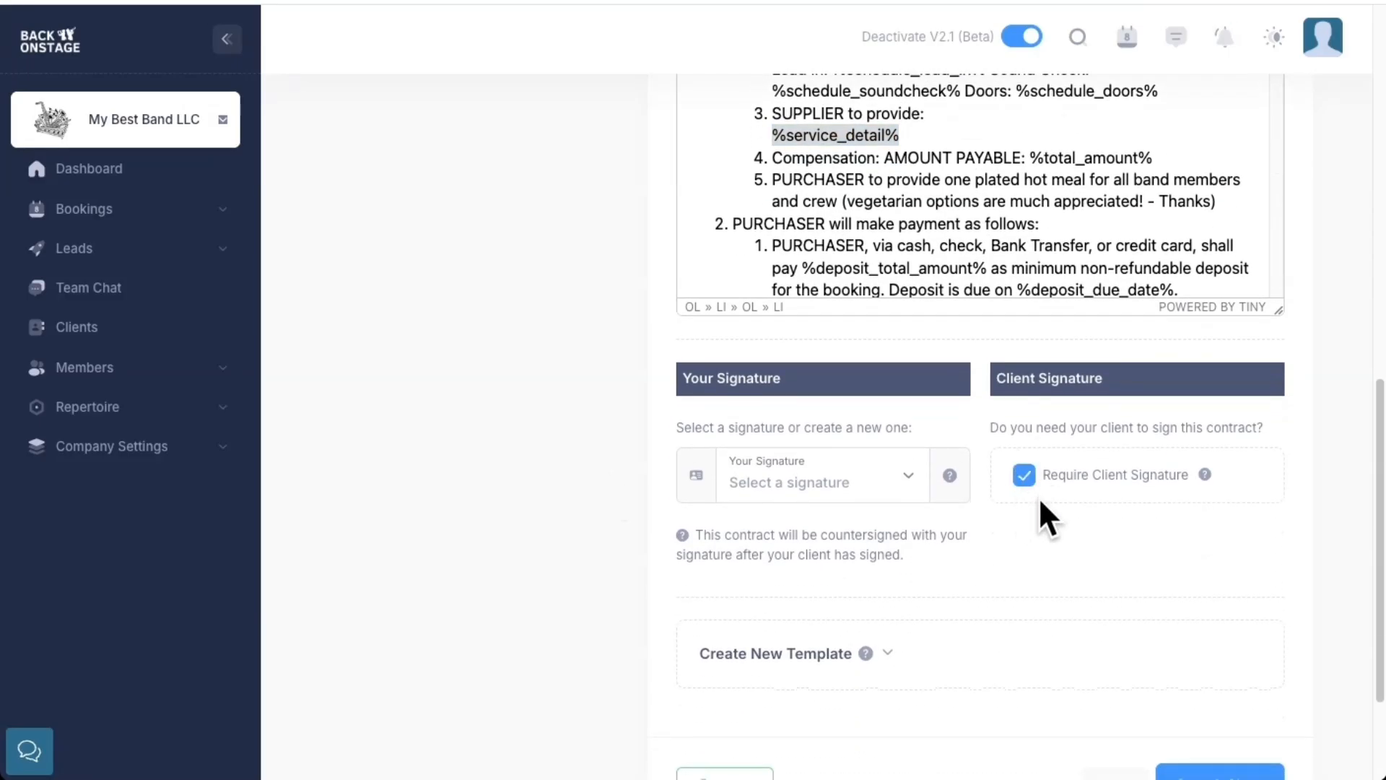
{"action": "left_click", "coordinate": [872, 489]}
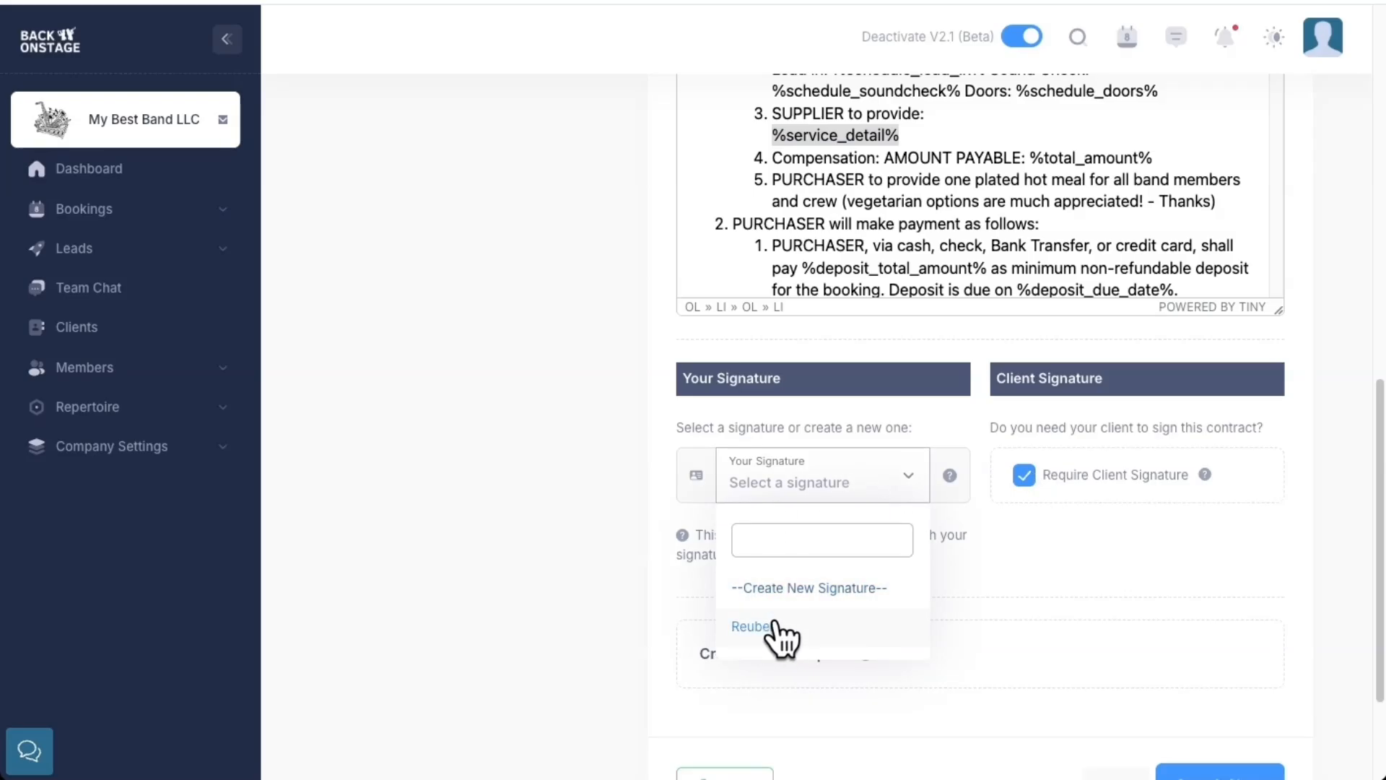
{"action": "left_click", "coordinate": [787, 587]}
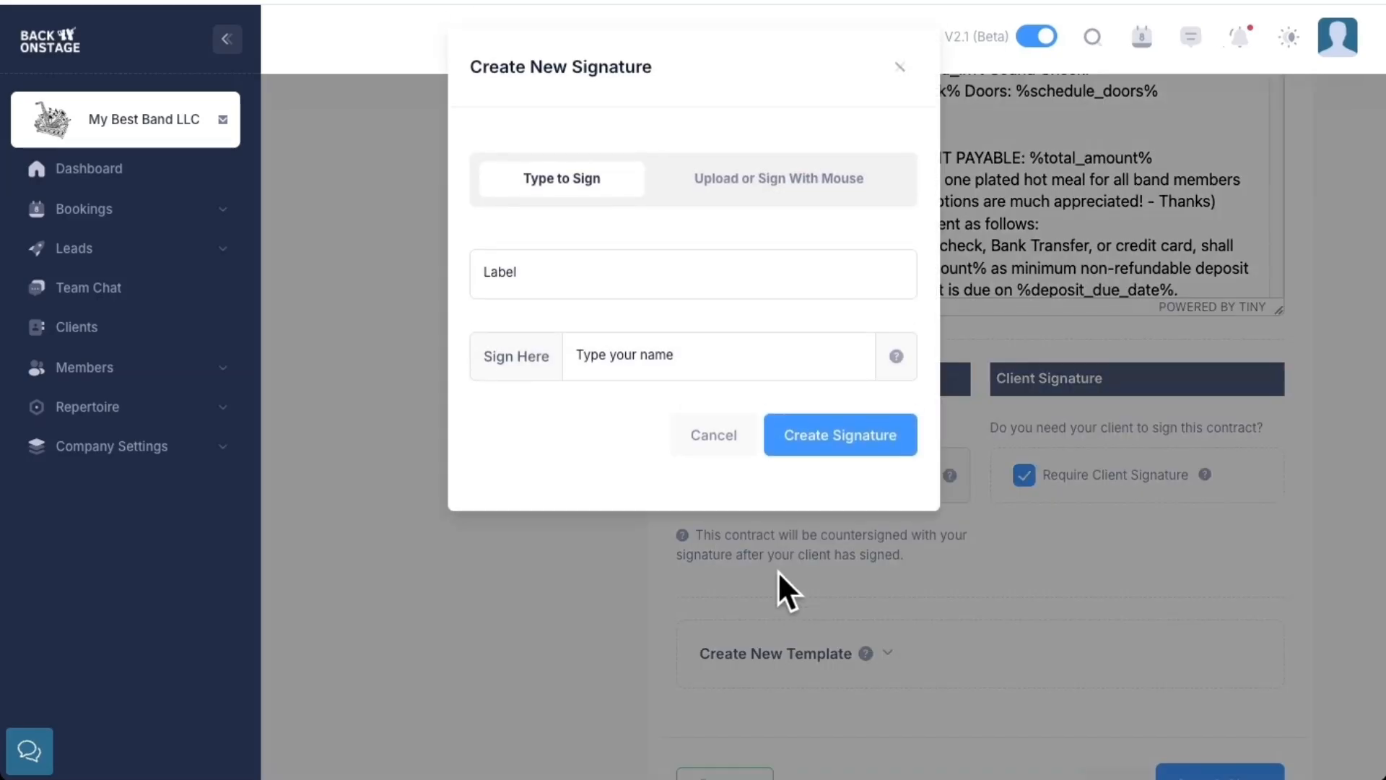
{"action": "left_click", "coordinate": [616, 278]}
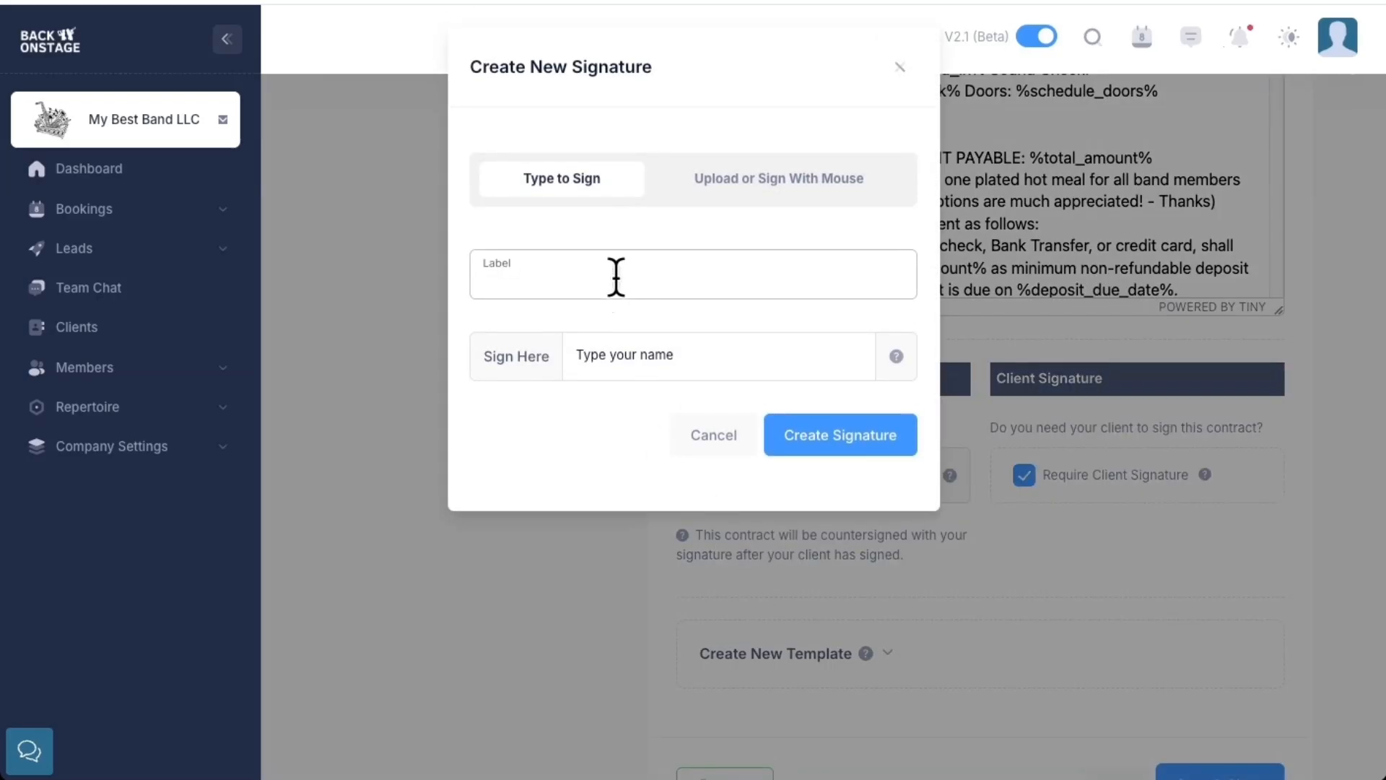
{"action": "type", "text": "Reuben's Signature"}
{"action": "left_click", "coordinate": [645, 359]}
{"action": "left_click", "coordinate": [814, 431]}
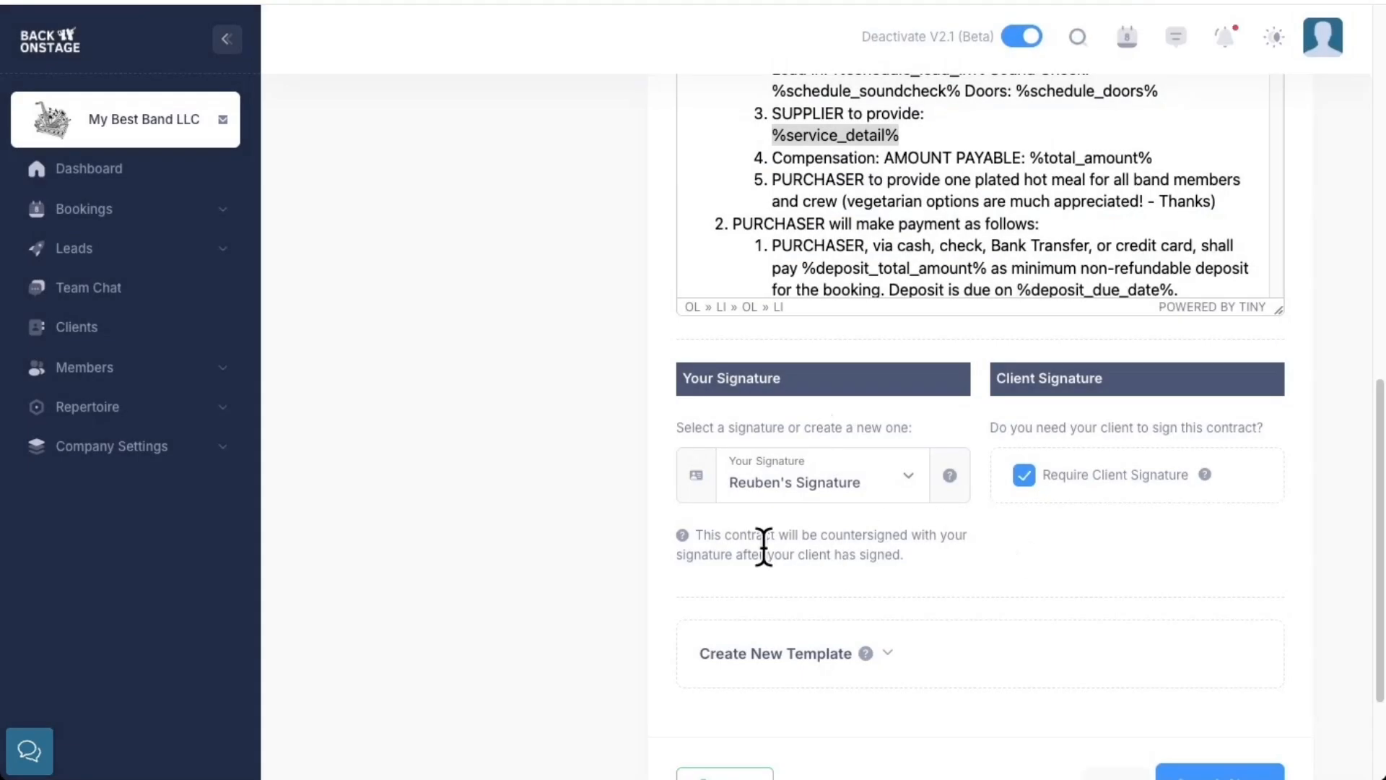
Review the countersignature note, and save and close the client contract
{"action": "left_click_drag", "start_coordinate": [703, 535], "coordinate": [859, 568]}
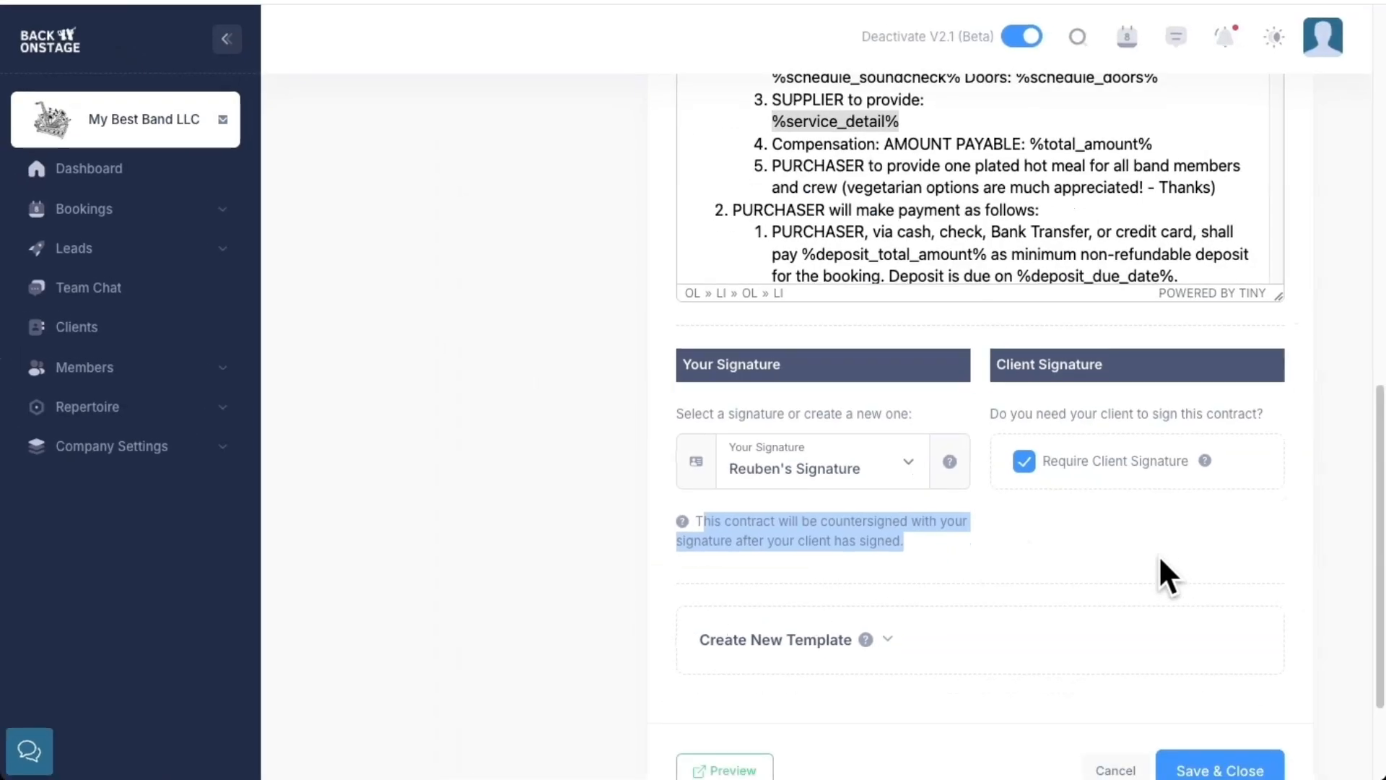
{"action": "scroll", "coordinate": [1161, 571], "scroll_direction": "down", "scroll_amount": 2}
{"action": "left_click", "coordinate": [1207, 639]}
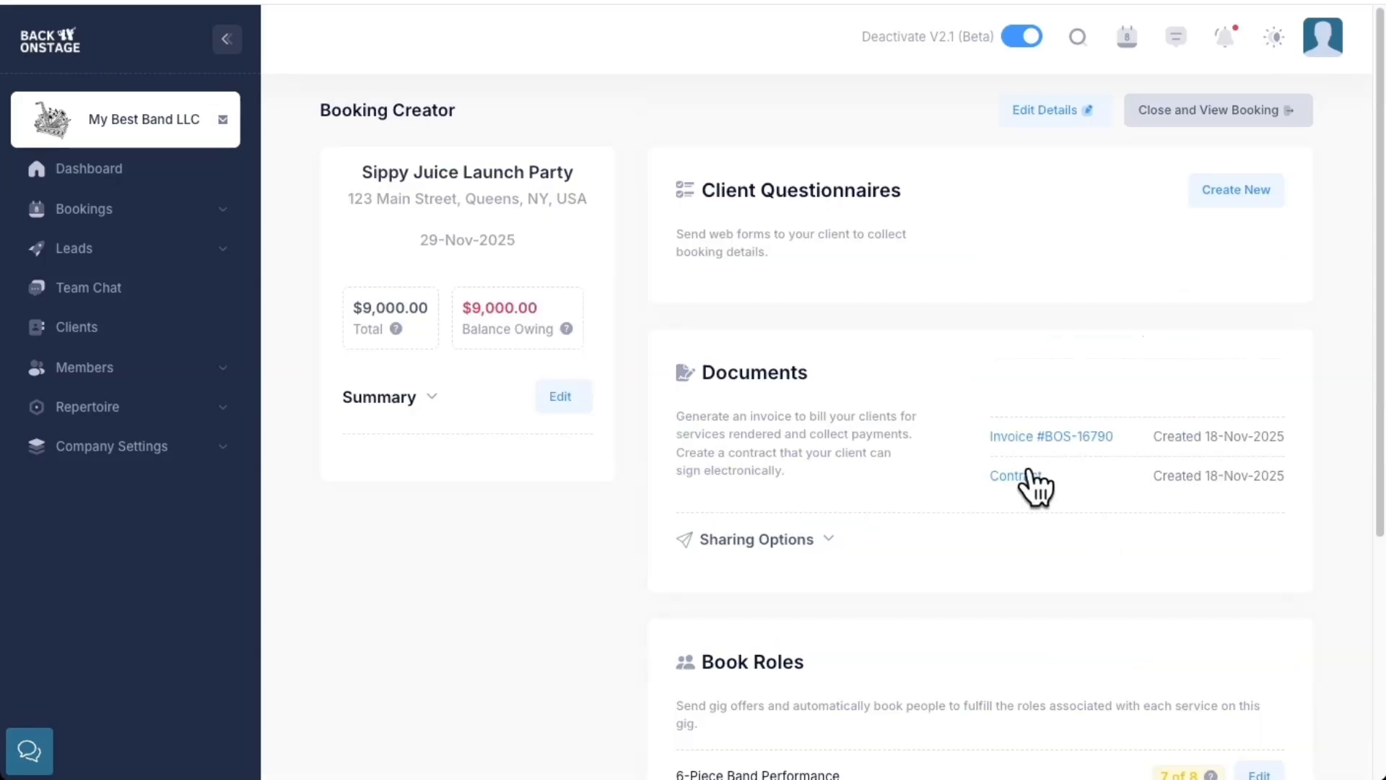
Start a new email to the client from the sharing options of the booking's documents
{"action": "left_click_drag", "start_coordinate": [467, 108], "coordinate": [332, 110]}
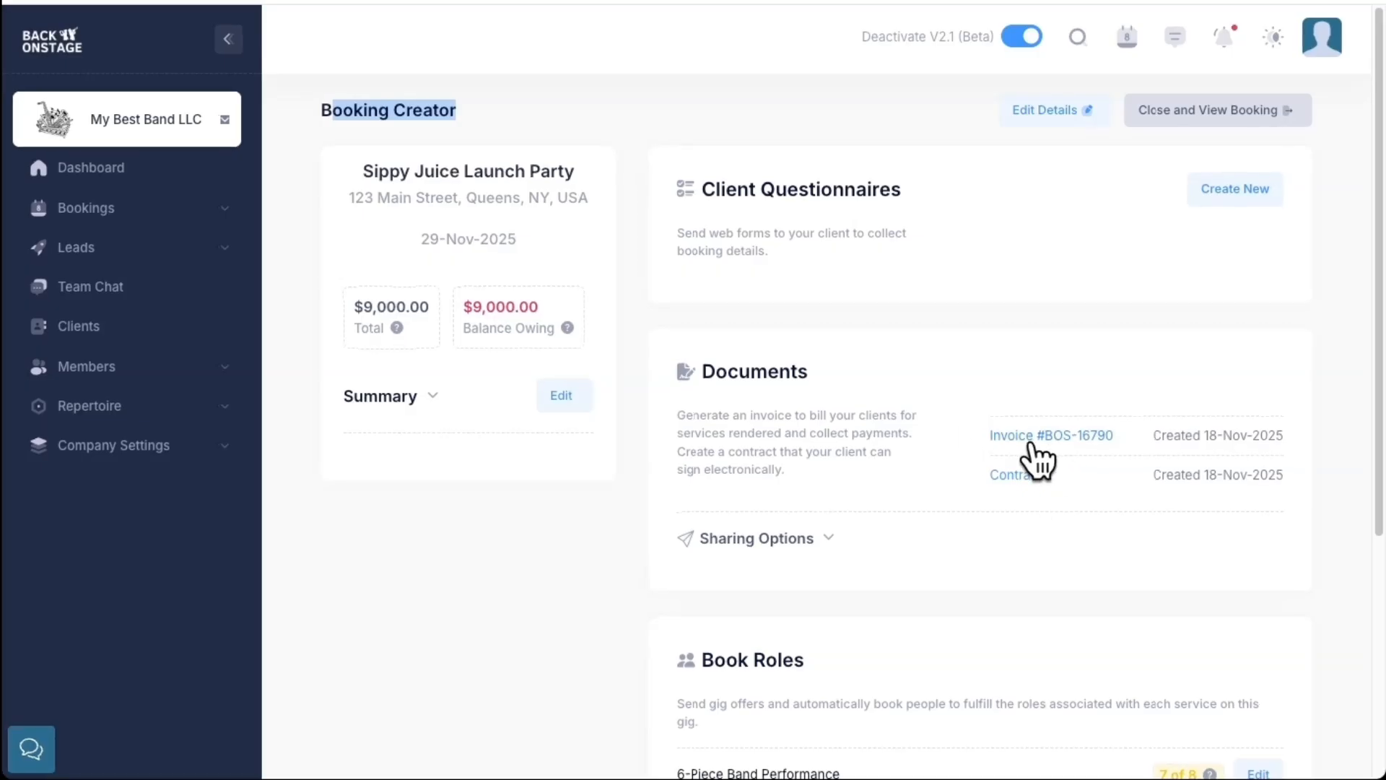
{"action": "left_click", "coordinate": [1159, 441]}
{"action": "left_click_drag", "start_coordinate": [1159, 441], "coordinate": [1306, 450]}
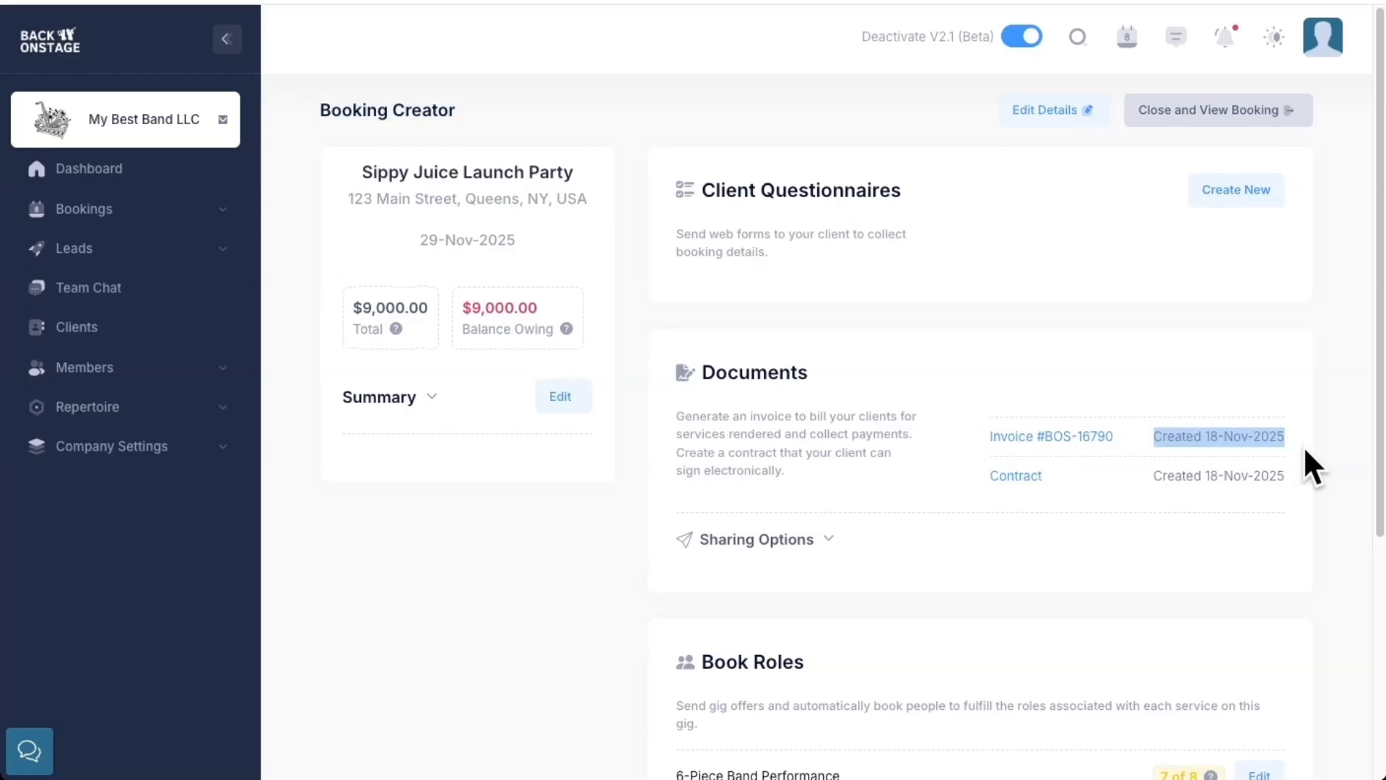
{"action": "left_click", "coordinate": [790, 540]}
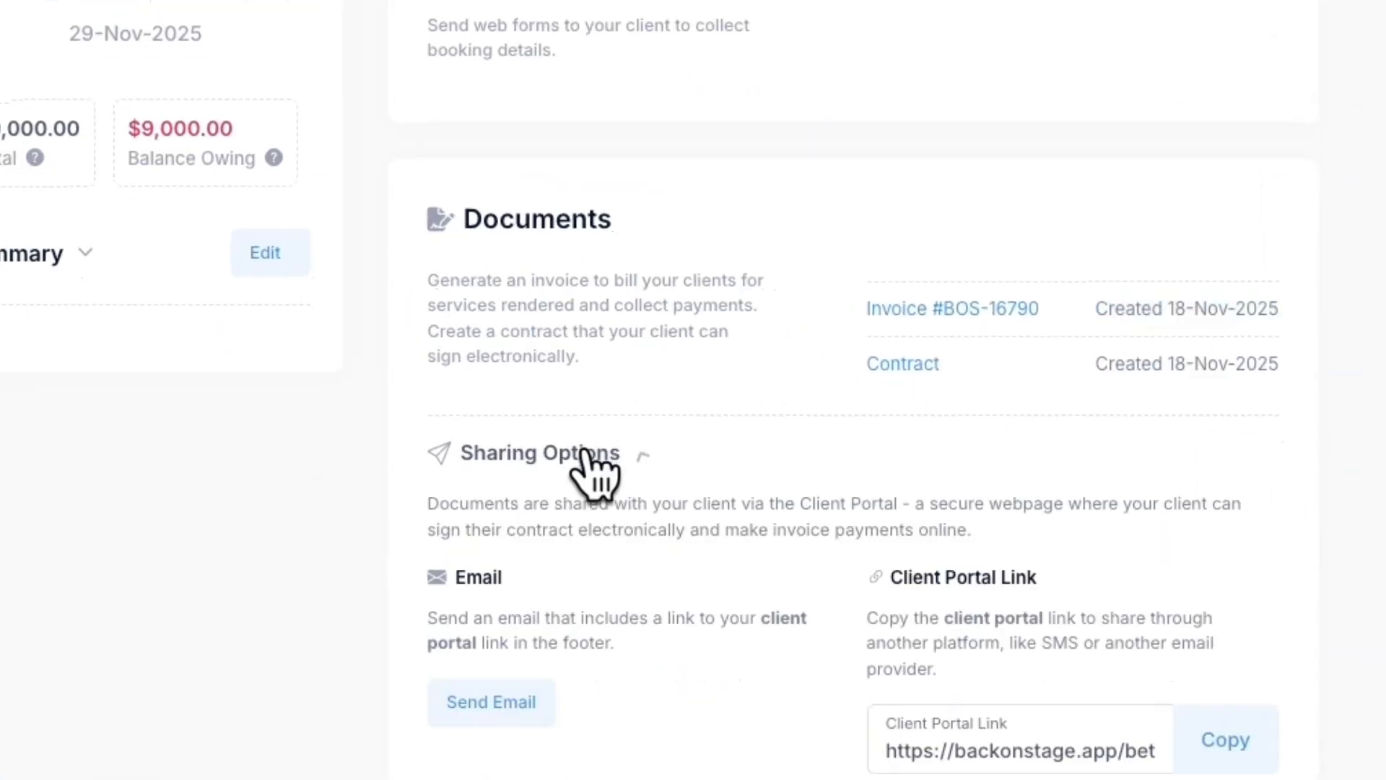
{"action": "scroll", "coordinate": [694, 422], "scroll_direction": "down", "scroll_amount": 5}
{"action": "scroll", "coordinate": [699, 441], "scroll_direction": "down", "scroll_amount": 1}
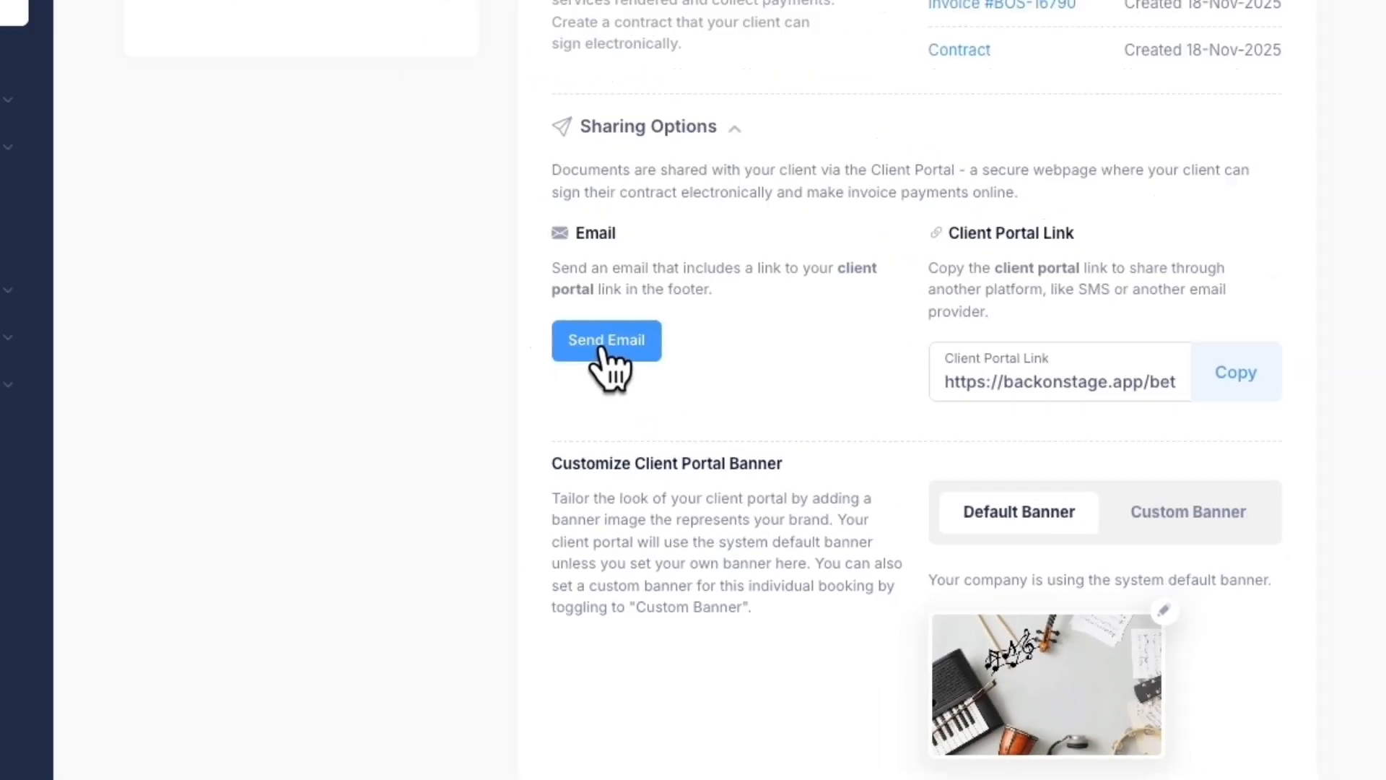
{"action": "left_click", "coordinate": [605, 346]}
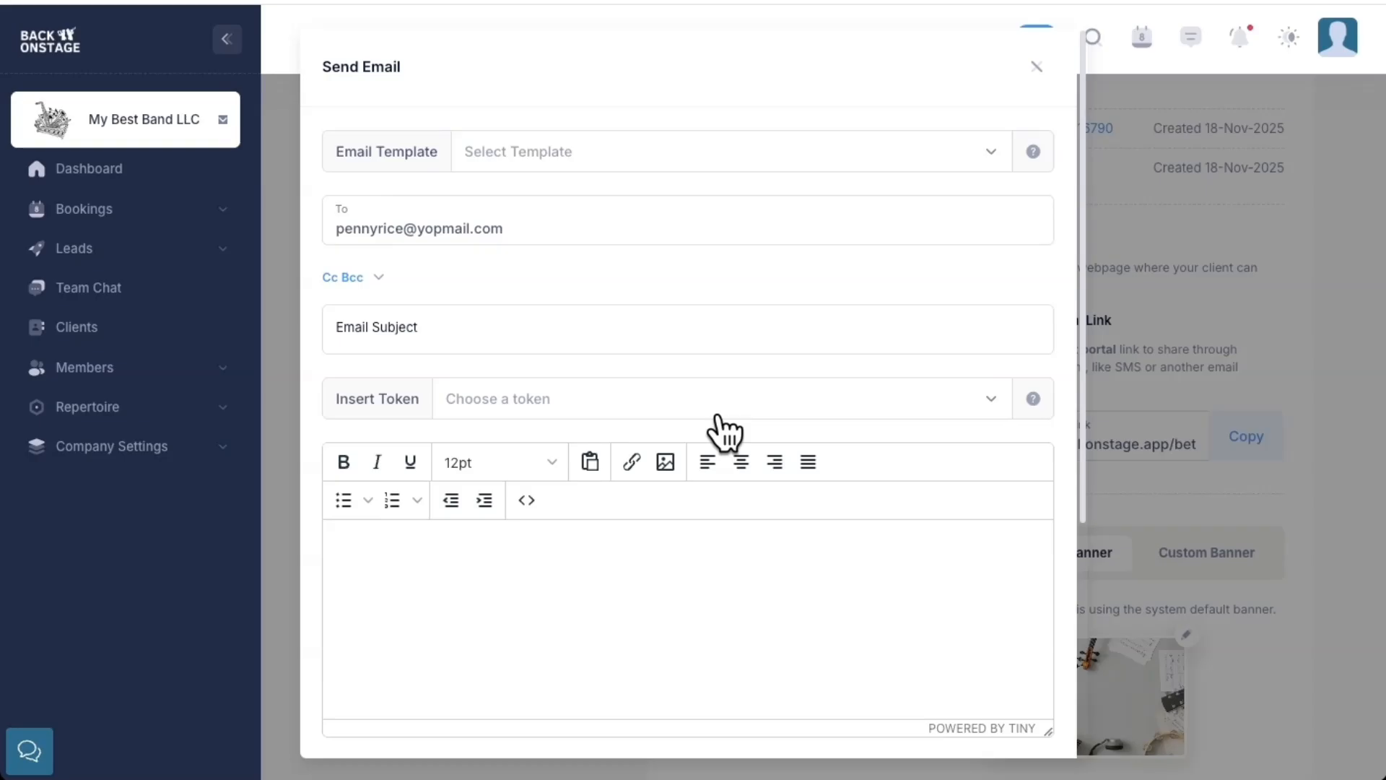
Send the client the Send Invoice and Contract Email template with the Client Portal link included in the email footer
{"action": "left_click", "coordinate": [456, 26]}
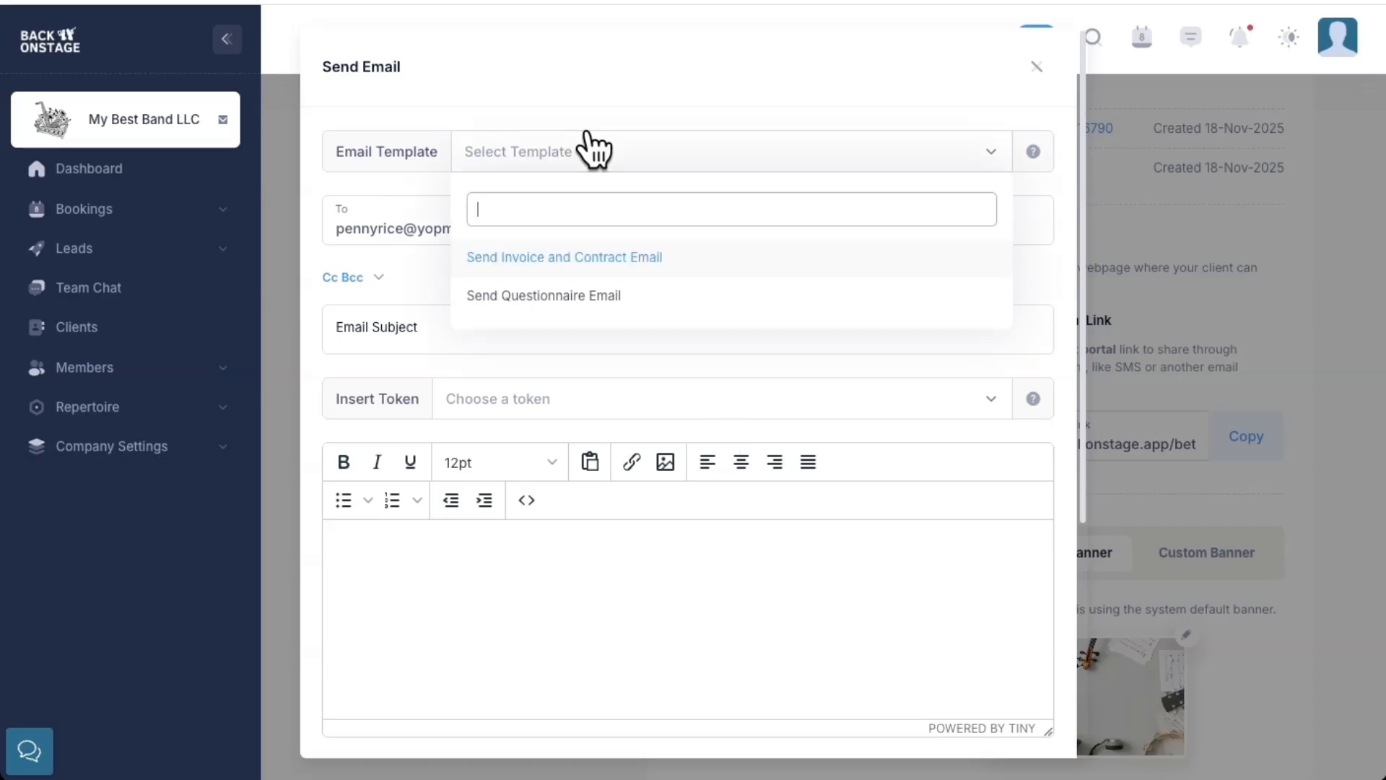
{"action": "left_click", "coordinate": [573, 262]}
{"action": "scroll", "coordinate": [544, 278], "scroll_direction": "down", "scroll_amount": 3}
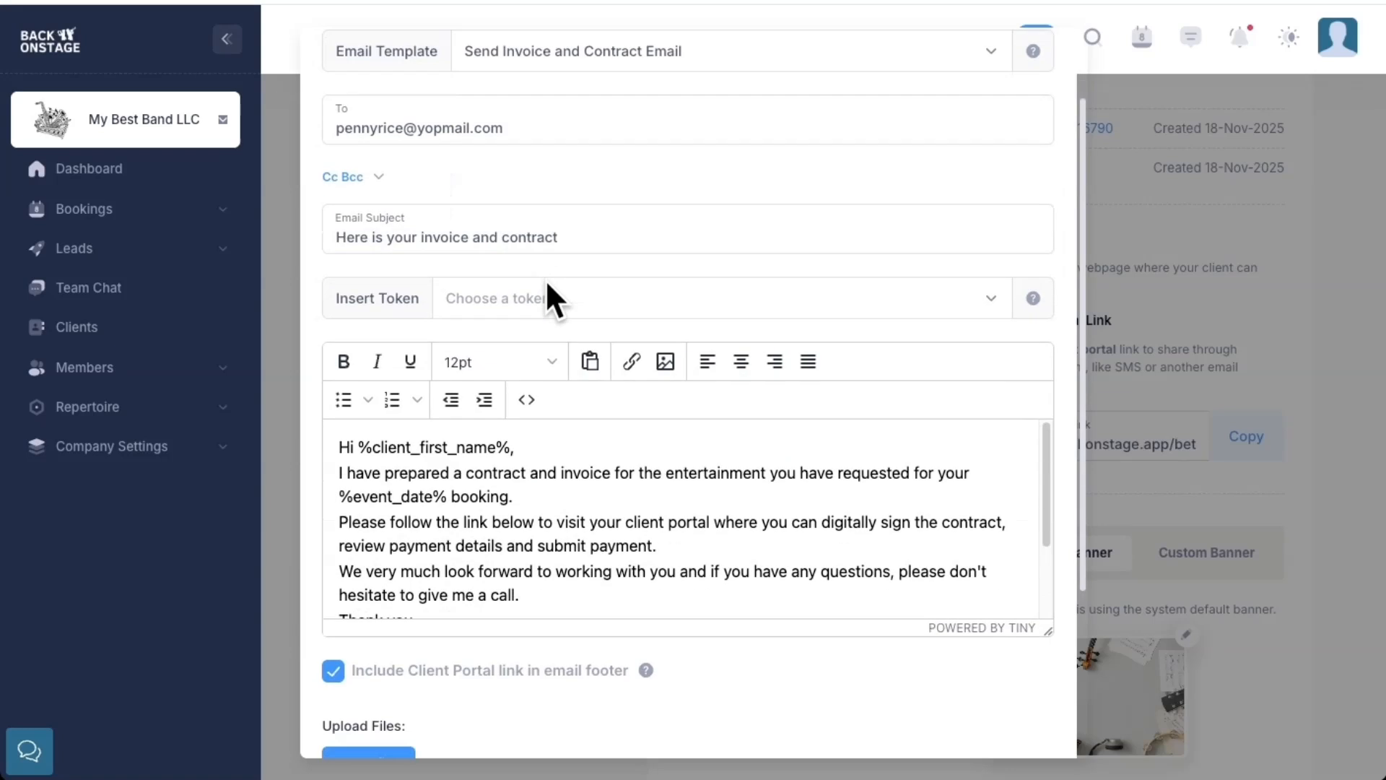
{"action": "left_click_drag", "start_coordinate": [418, 348], "coordinate": [557, 464]}
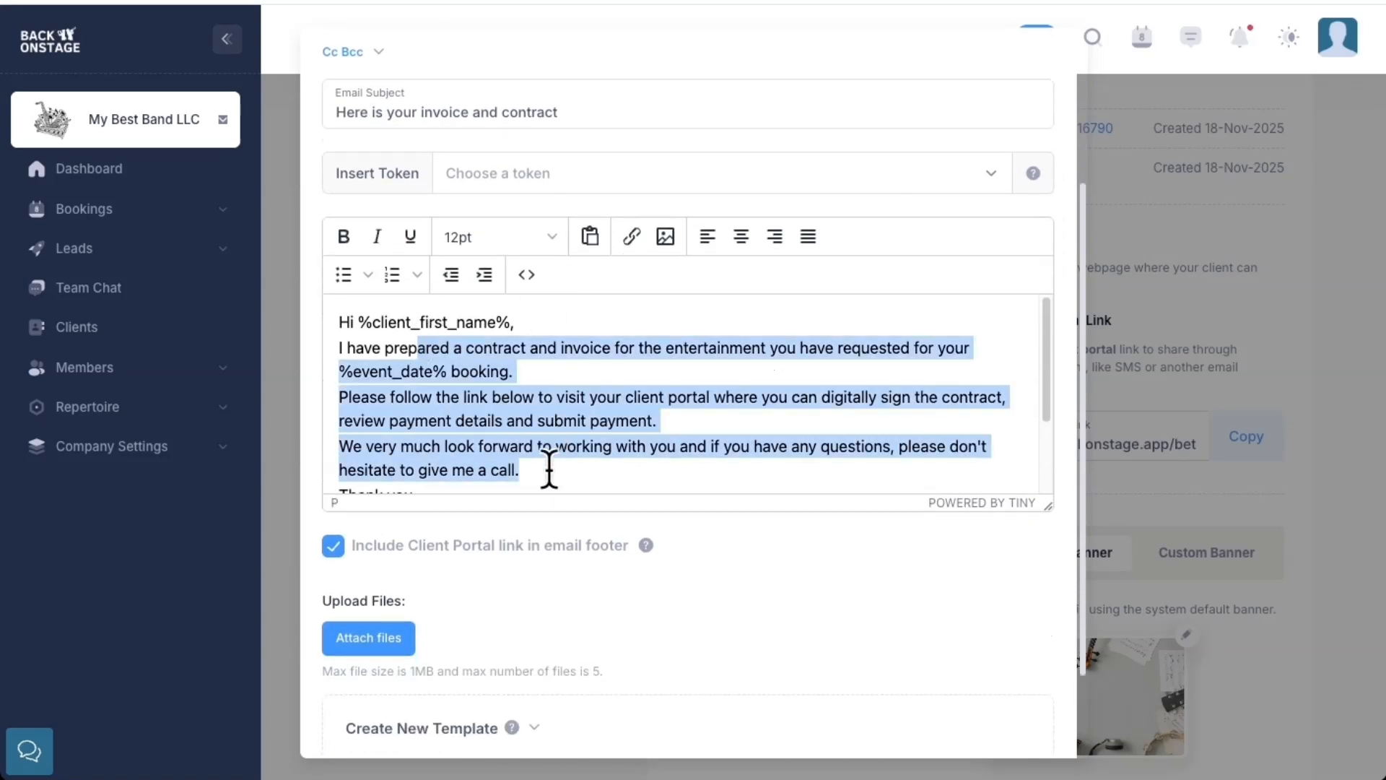
{"action": "left_click_drag", "start_coordinate": [366, 543], "coordinate": [605, 552]}
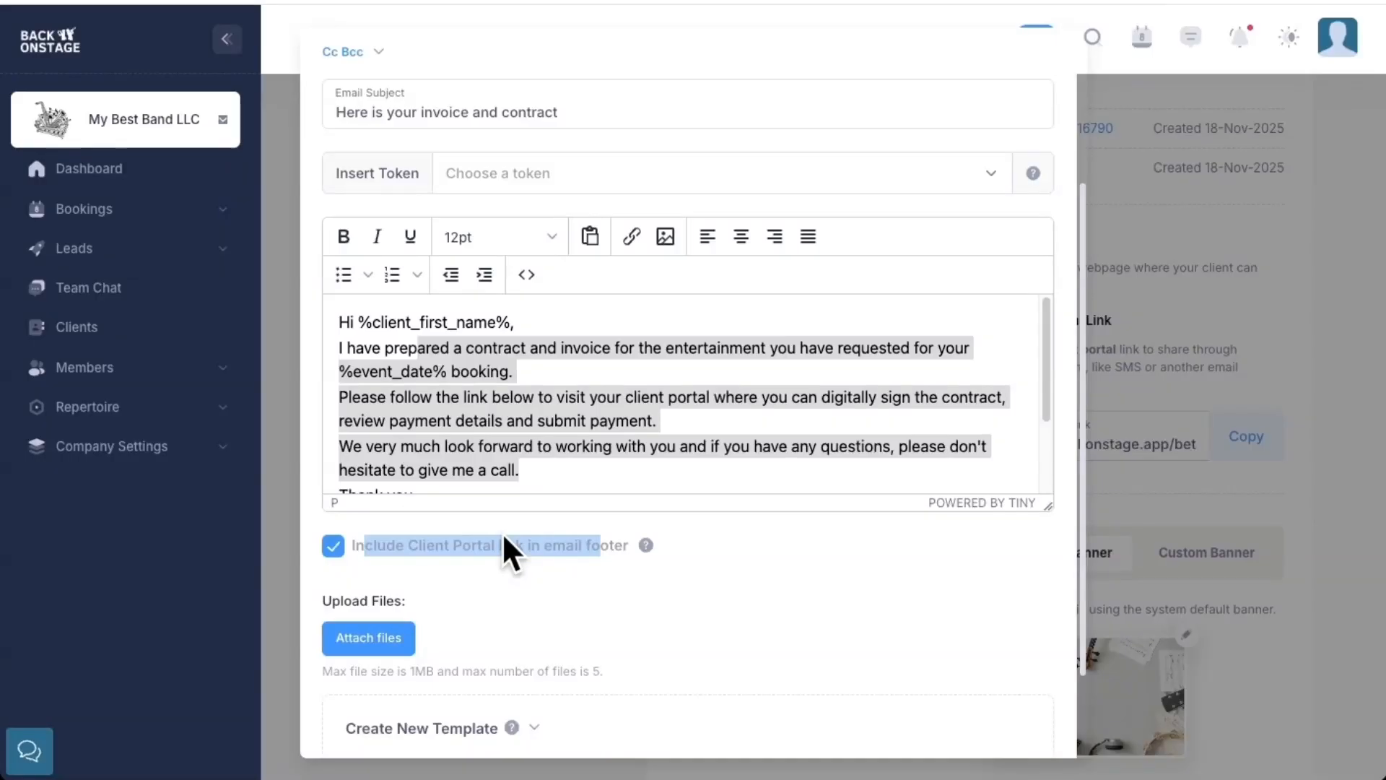
{"action": "scroll", "coordinate": [888, 582], "scroll_direction": "down", "scroll_amount": 2}
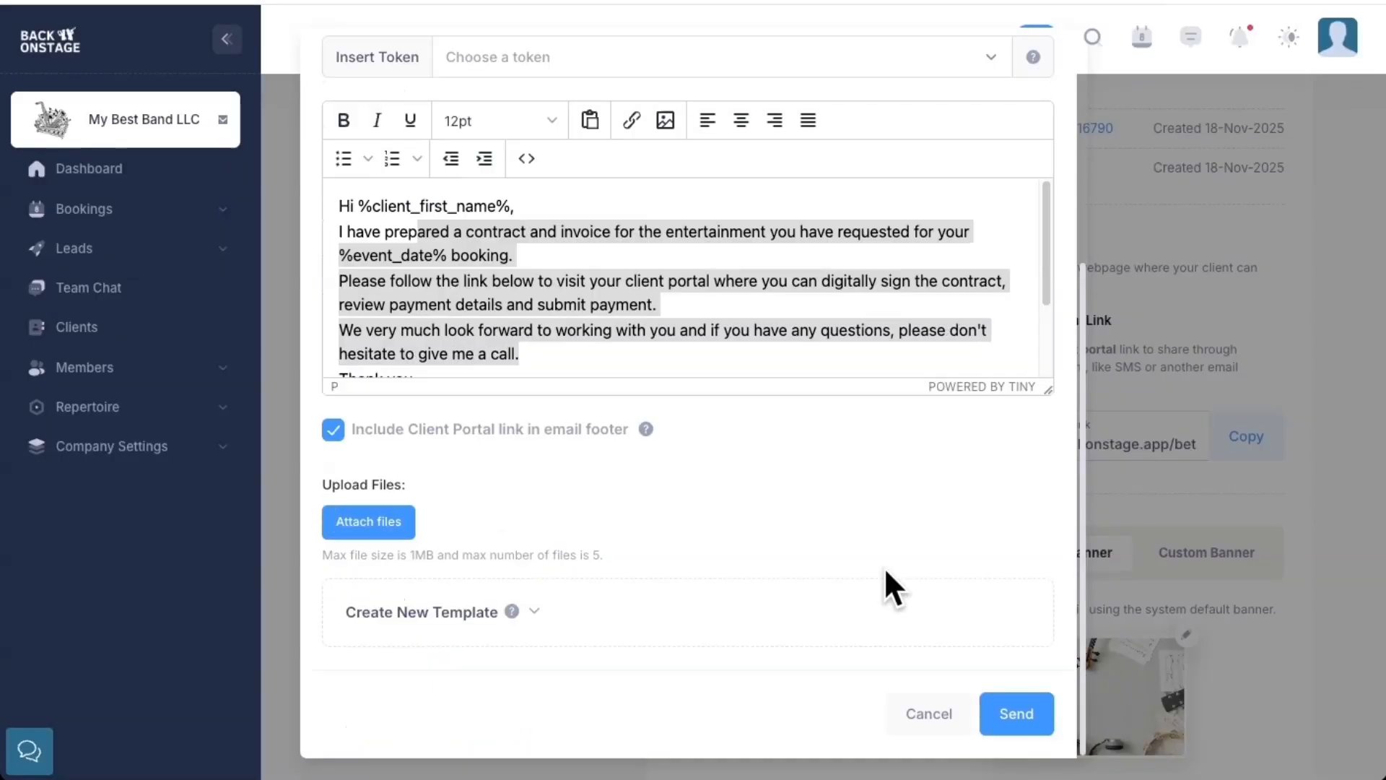
{"action": "left_click", "coordinate": [1029, 715]}
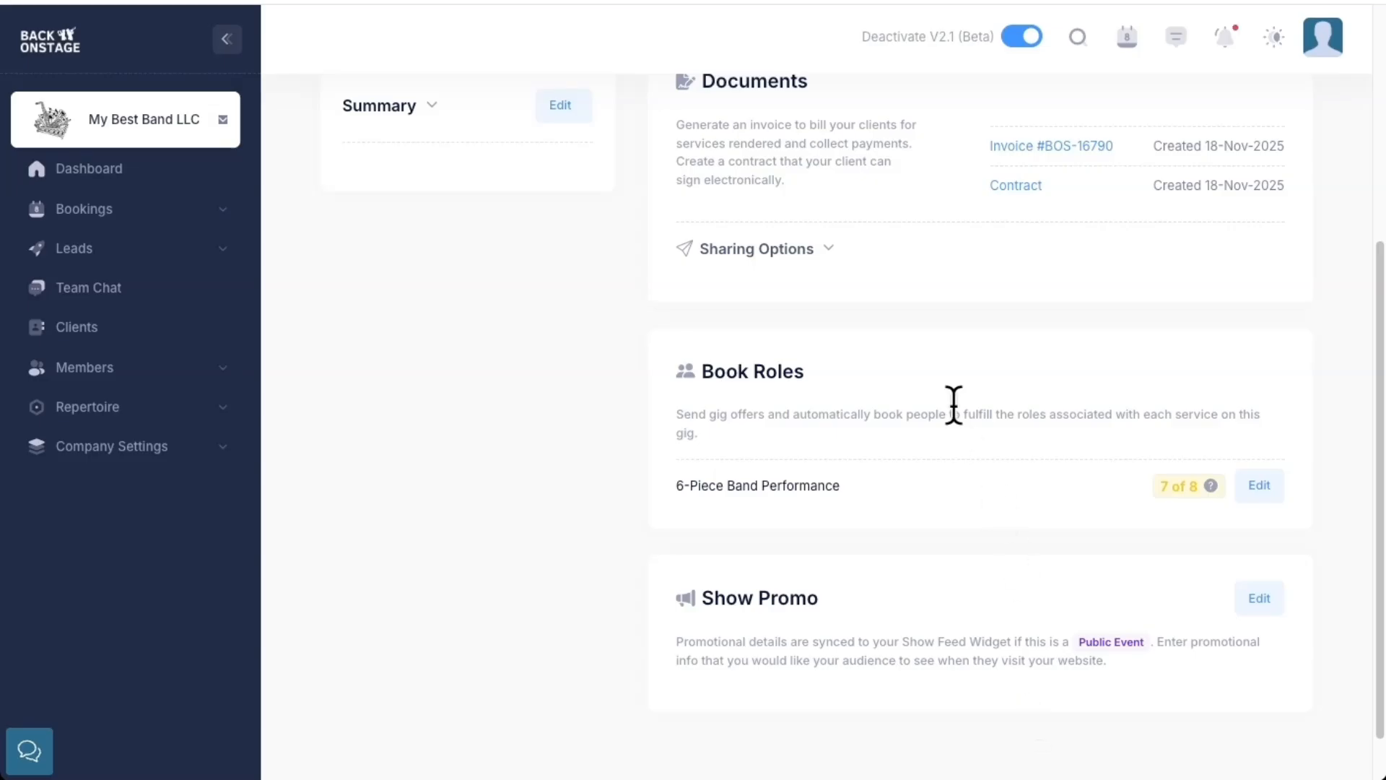
Copy the Client Portal link from the document sharing options and bring up the invoice in the client portal
{"action": "left_click", "coordinate": [759, 249]}
{"action": "left_click", "coordinate": [1246, 455]}
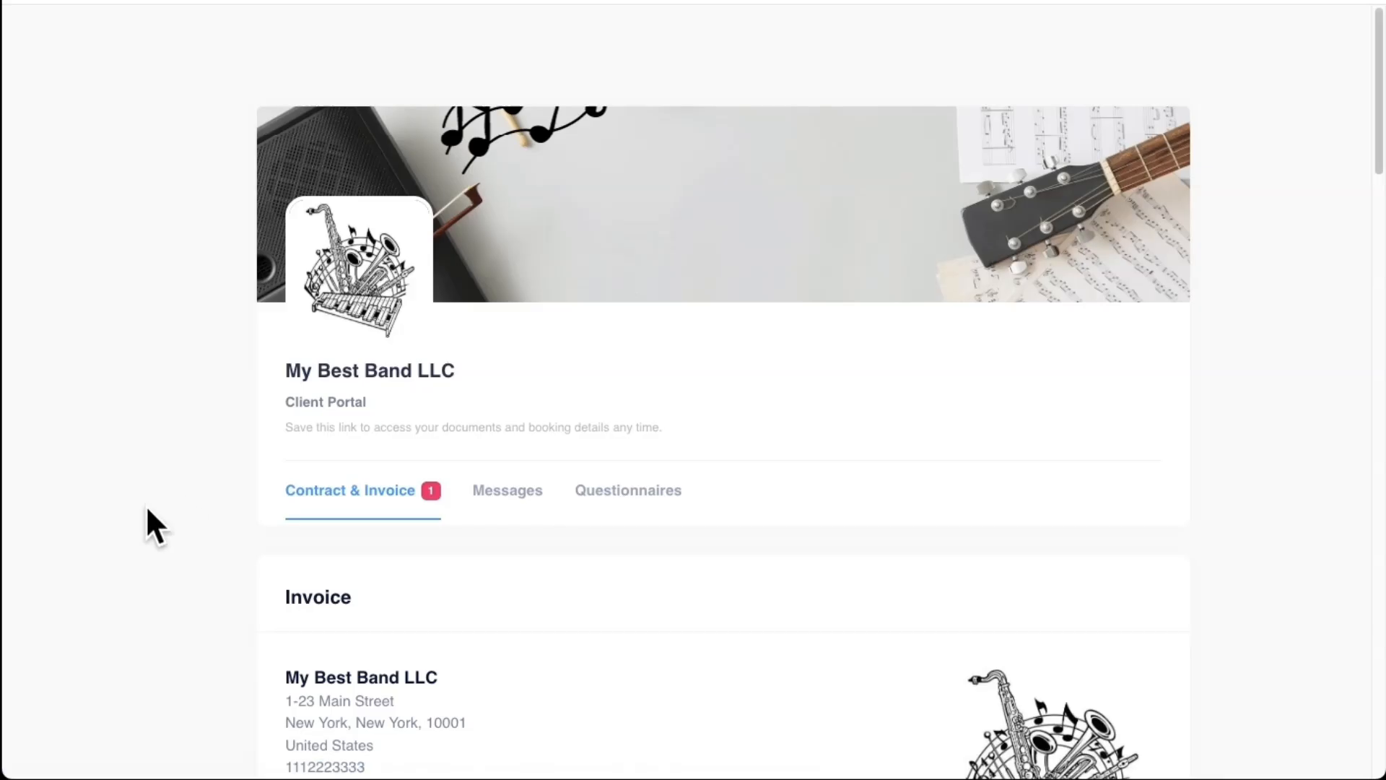
{"action": "scroll", "coordinate": [206, 522], "scroll_direction": "down", "scroll_amount": 7}
{"action": "scroll", "coordinate": [206, 522], "scroll_direction": "down", "scroll_amount": 5}
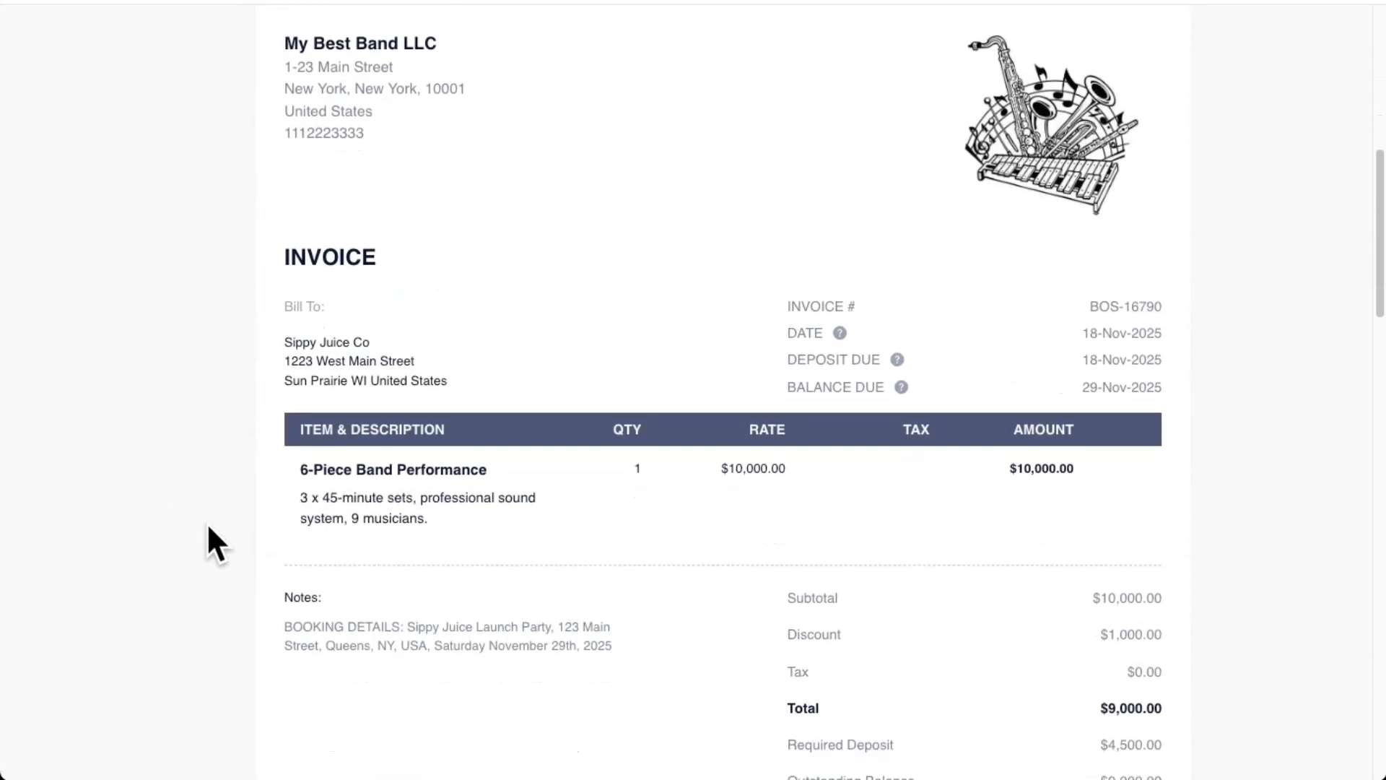
Examine the discount, required deposit, payment amount choices and available payment methods on the client portal invoice
{"action": "left_click_drag", "start_coordinate": [1055, 406], "coordinate": [1179, 413]}
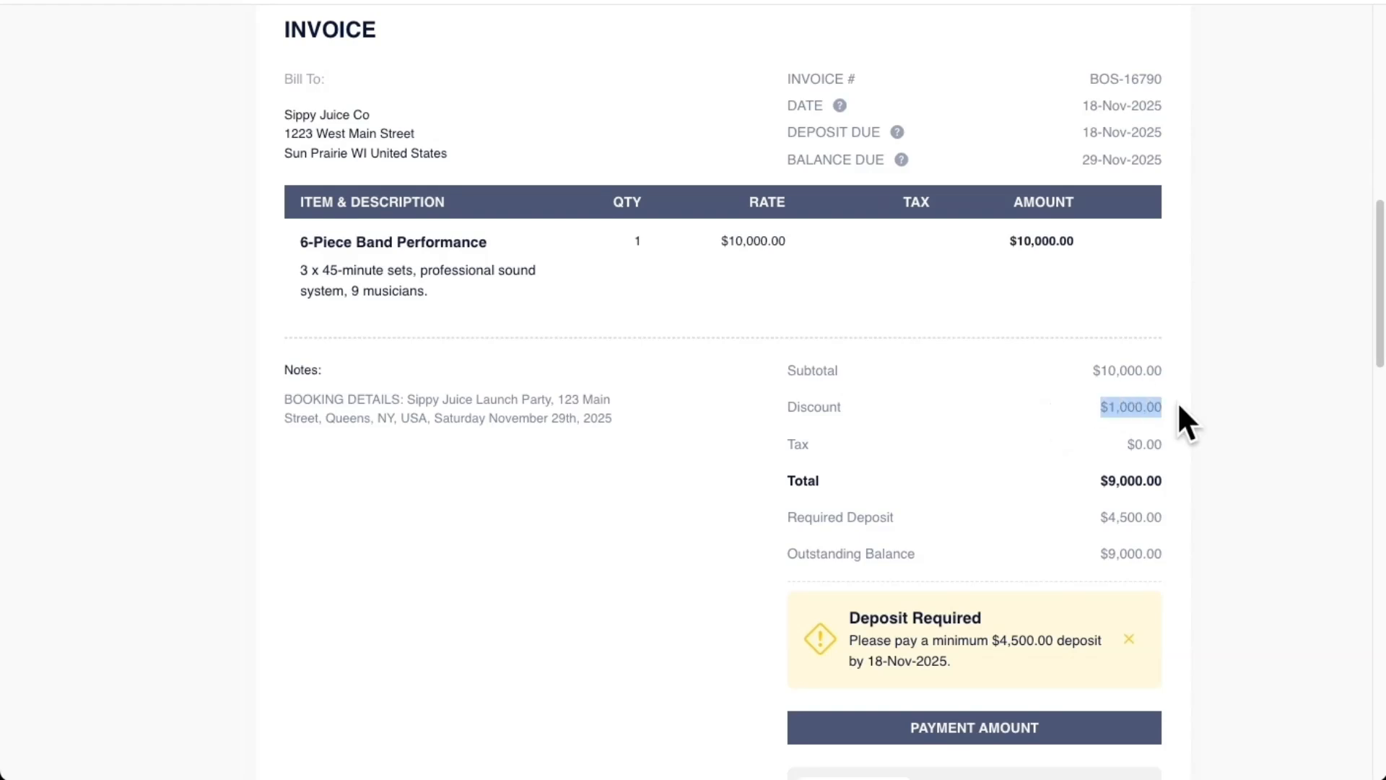
{"action": "left_click_drag", "start_coordinate": [1092, 514], "coordinate": [1172, 512]}
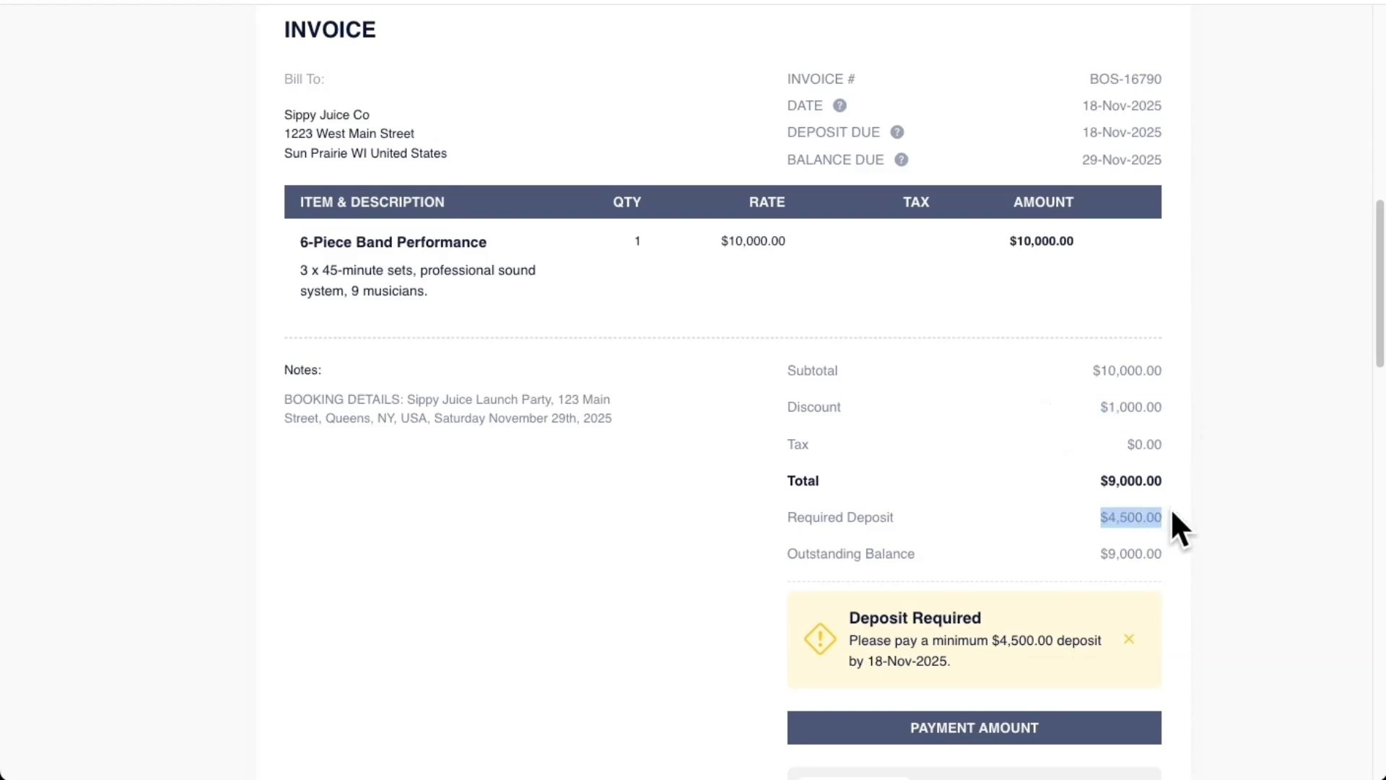
{"action": "scroll", "coordinate": [1085, 489], "scroll_direction": "down", "scroll_amount": 2}
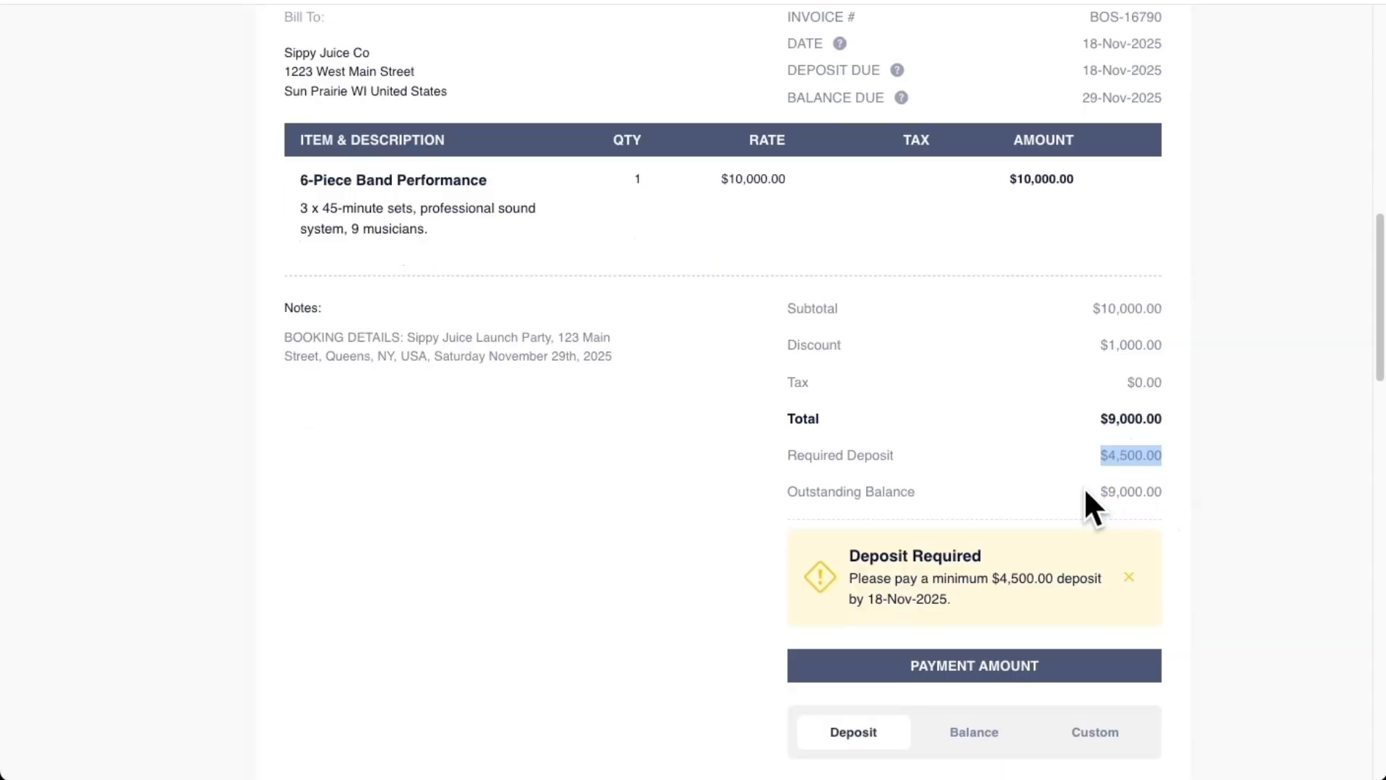
{"action": "scroll", "coordinate": [1086, 498], "scroll_direction": "down", "scroll_amount": 1}
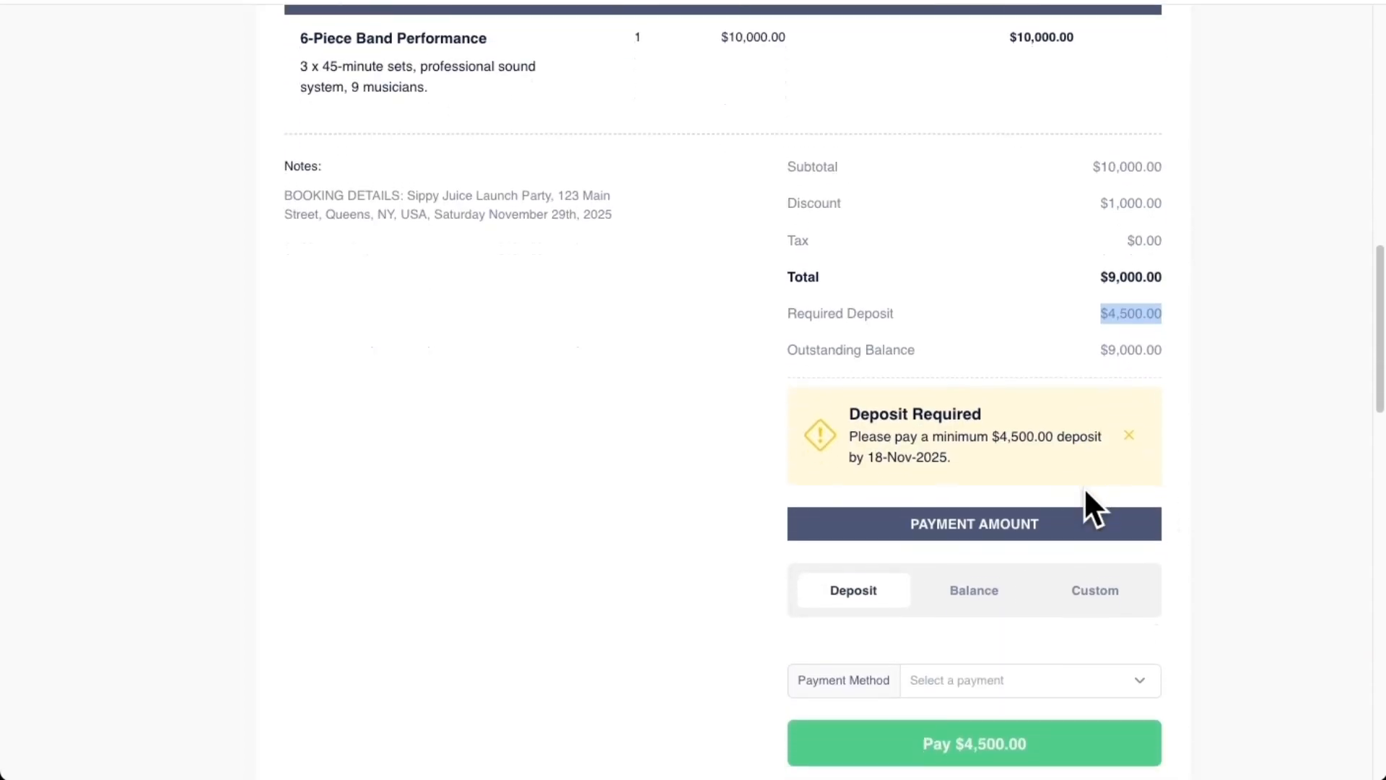
{"action": "scroll", "coordinate": [1086, 491], "scroll_direction": "down", "scroll_amount": 1}
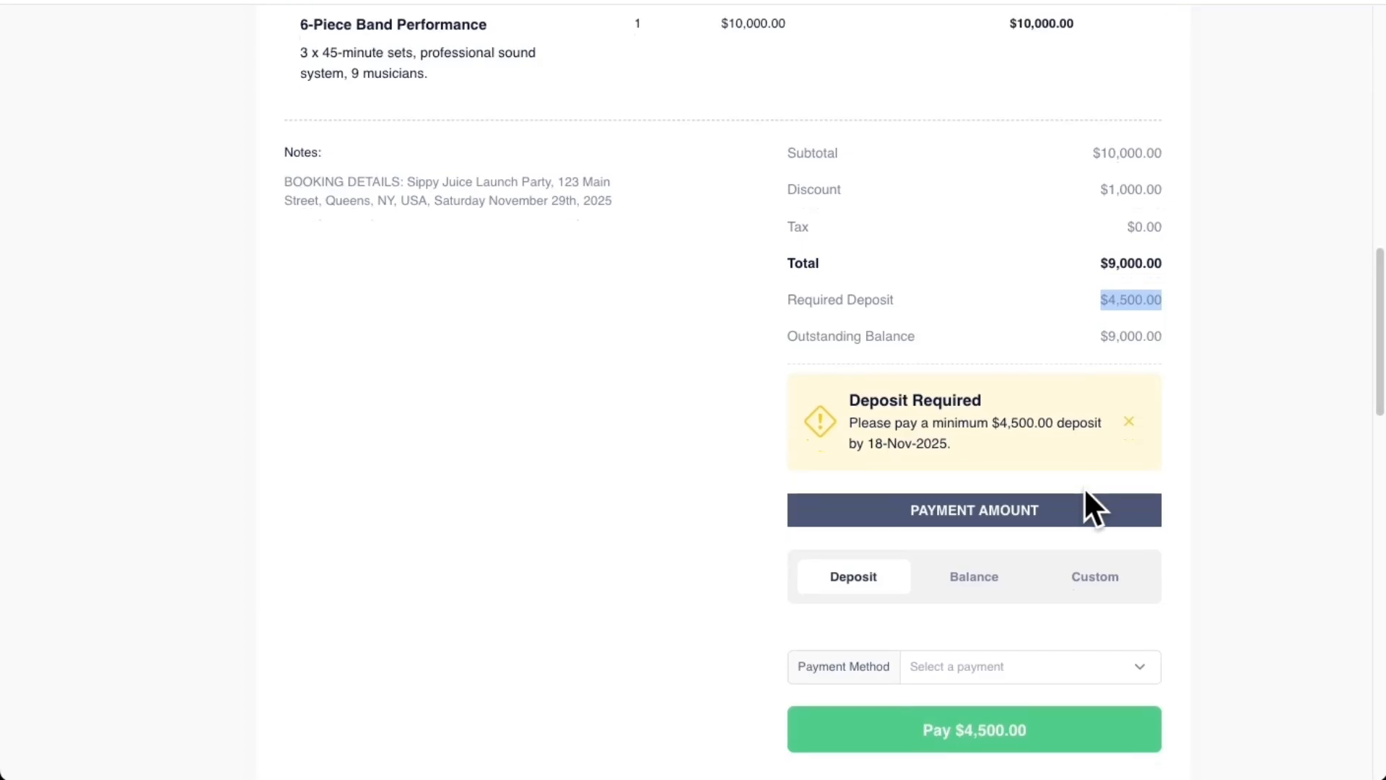
{"action": "scroll", "coordinate": [1085, 488], "scroll_direction": "down", "scroll_amount": 1}
{"action": "left_click", "coordinate": [1008, 658]}
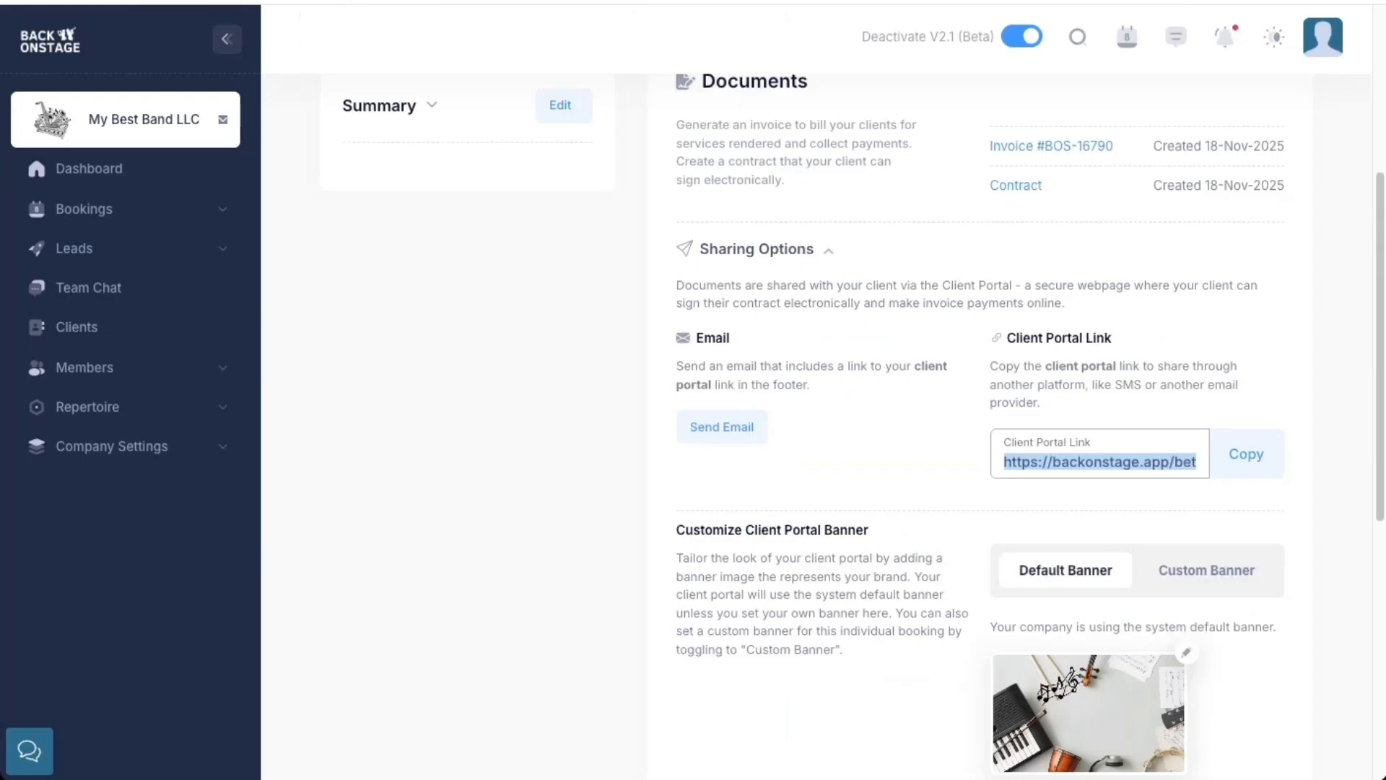
Open the Payment Method Options in the company's detail settings and review the Credit Card Or PayPal entry
{"action": "left_click", "coordinate": [164, 449]}
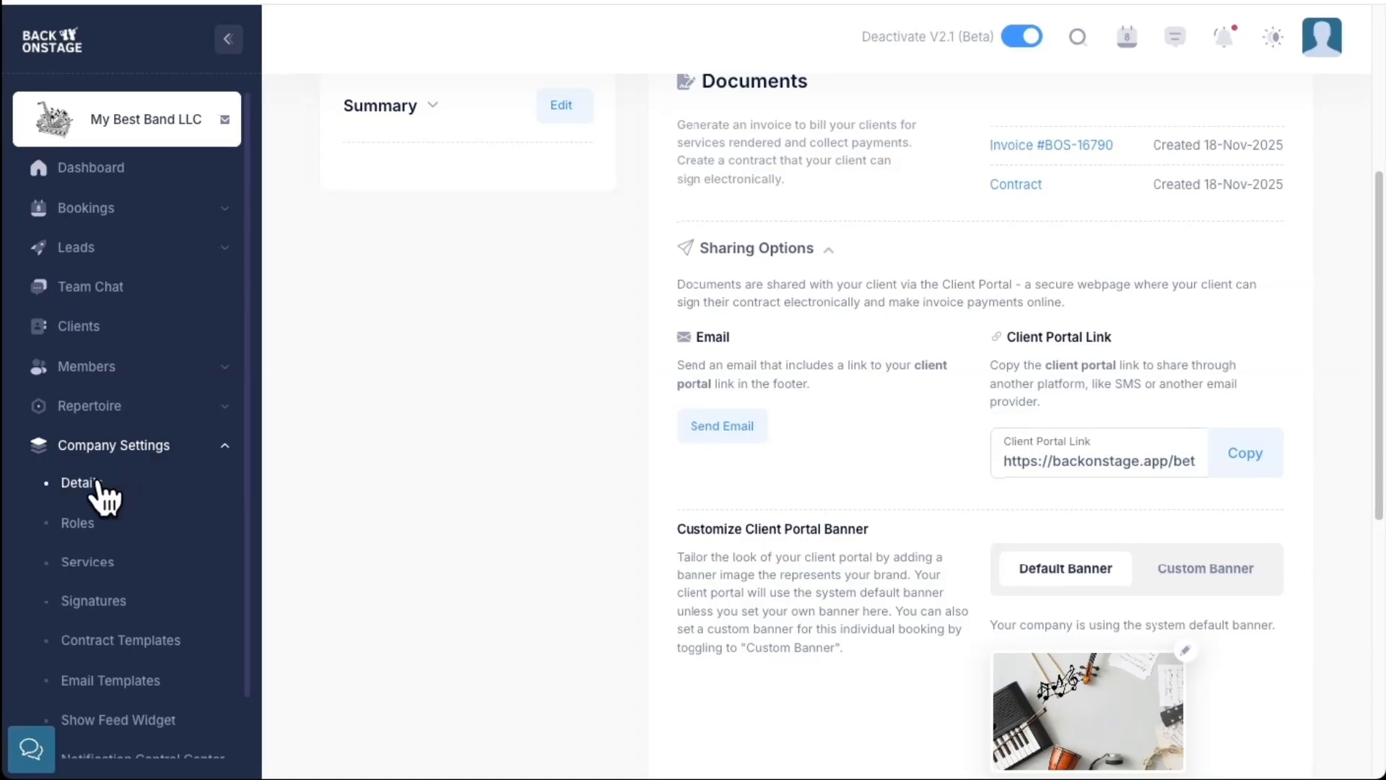
{"action": "left_click", "coordinate": [98, 483]}
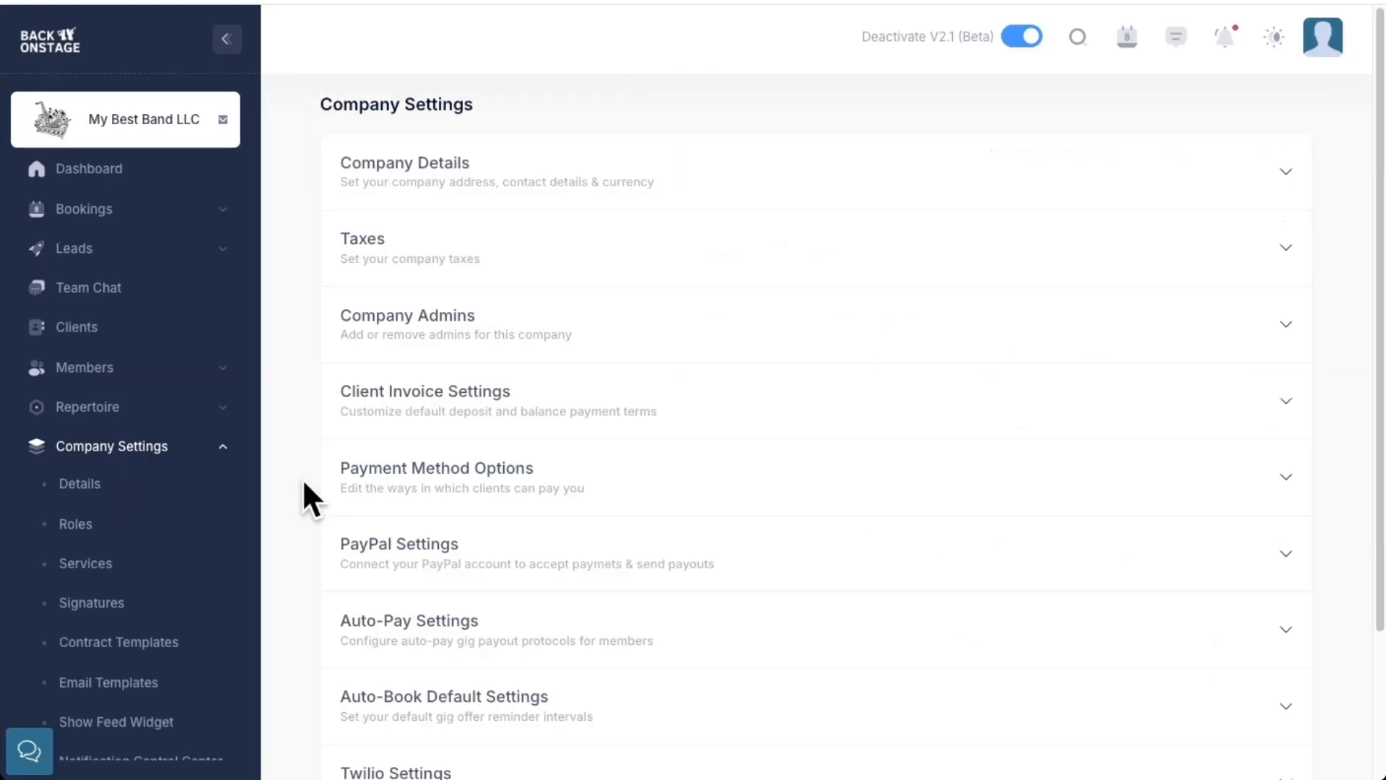
{"action": "left_click", "coordinate": [459, 478]}
{"action": "scroll", "coordinate": [832, 491], "scroll_direction": "down", "scroll_amount": 3}
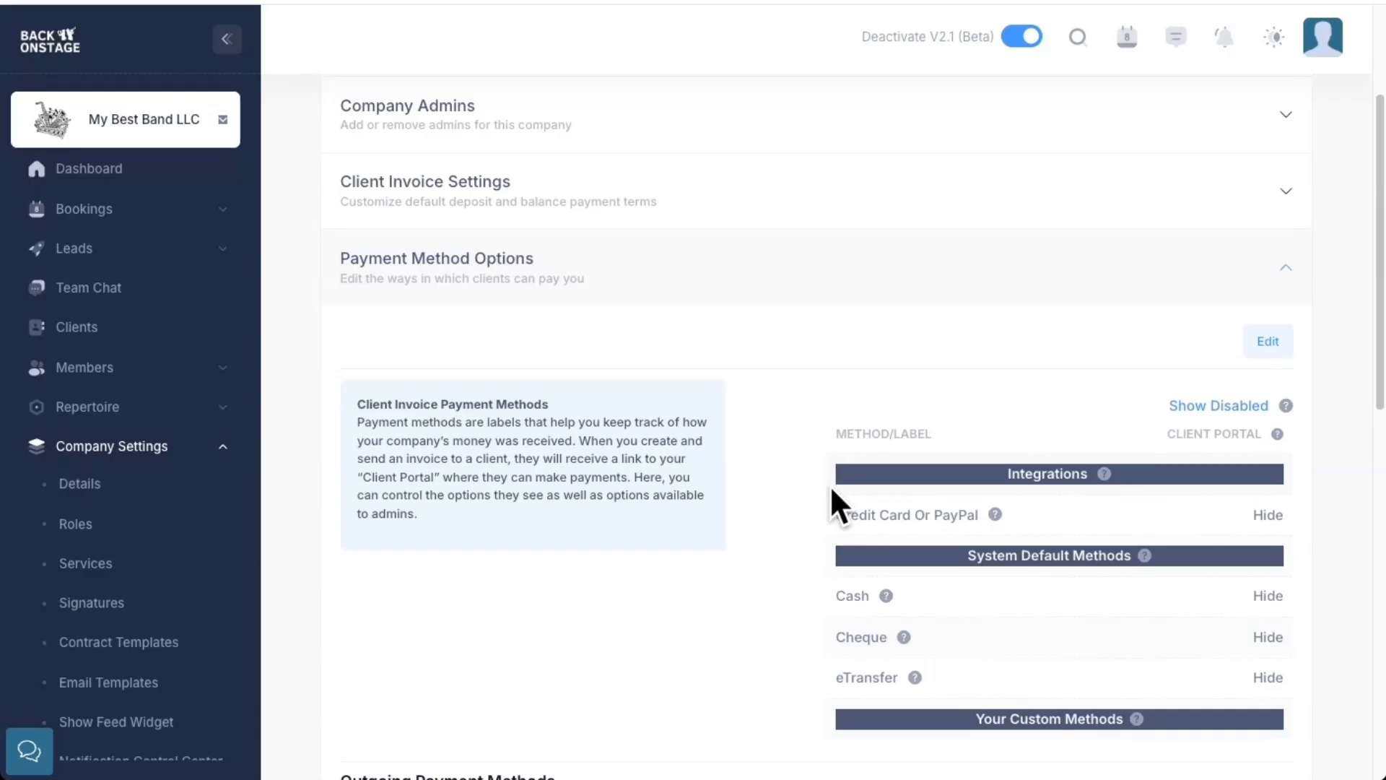
{"action": "left_click_drag", "start_coordinate": [836, 516], "coordinate": [1001, 515]}
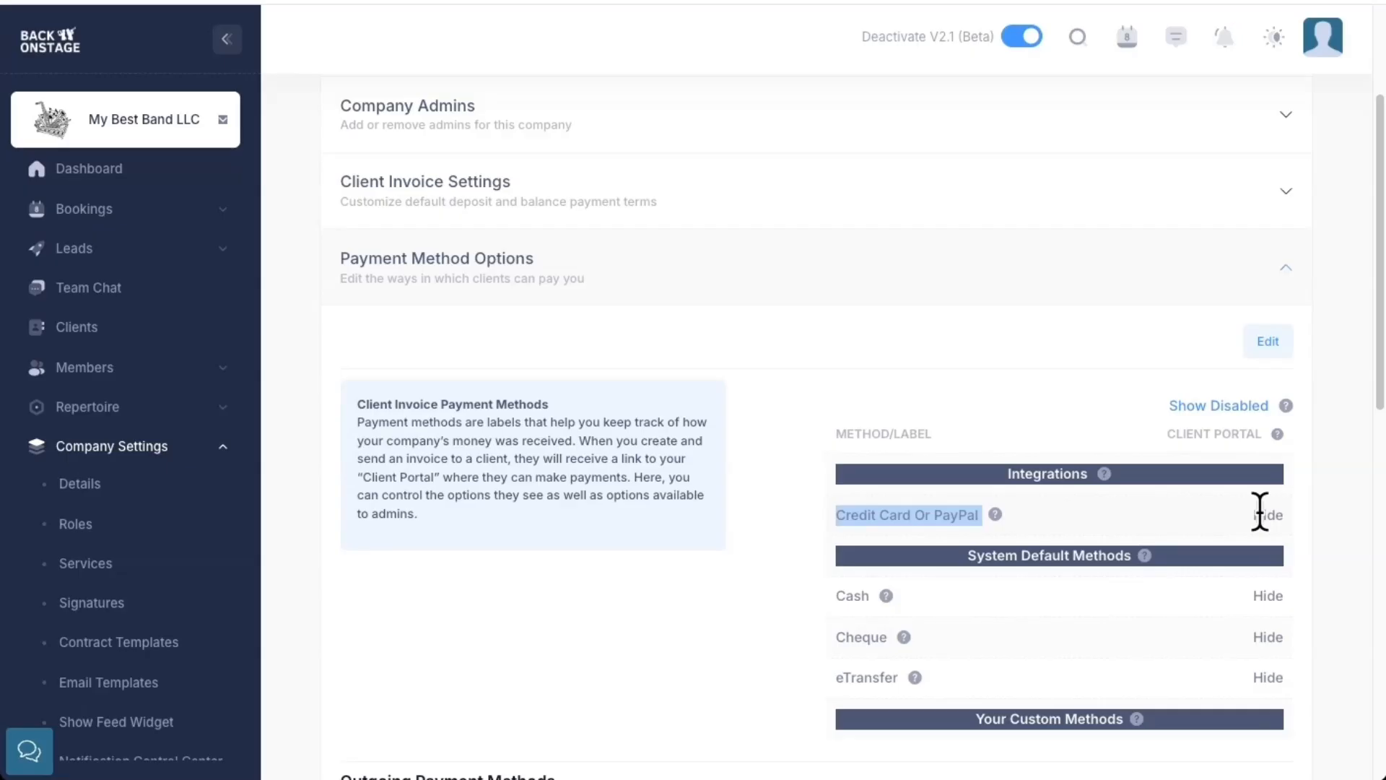
Set Credit Card Or PayPal to Show in the client portal, confirm the status change and save it
{"action": "left_click", "coordinate": [1269, 342]}
{"action": "left_click", "coordinate": [743, 376]}
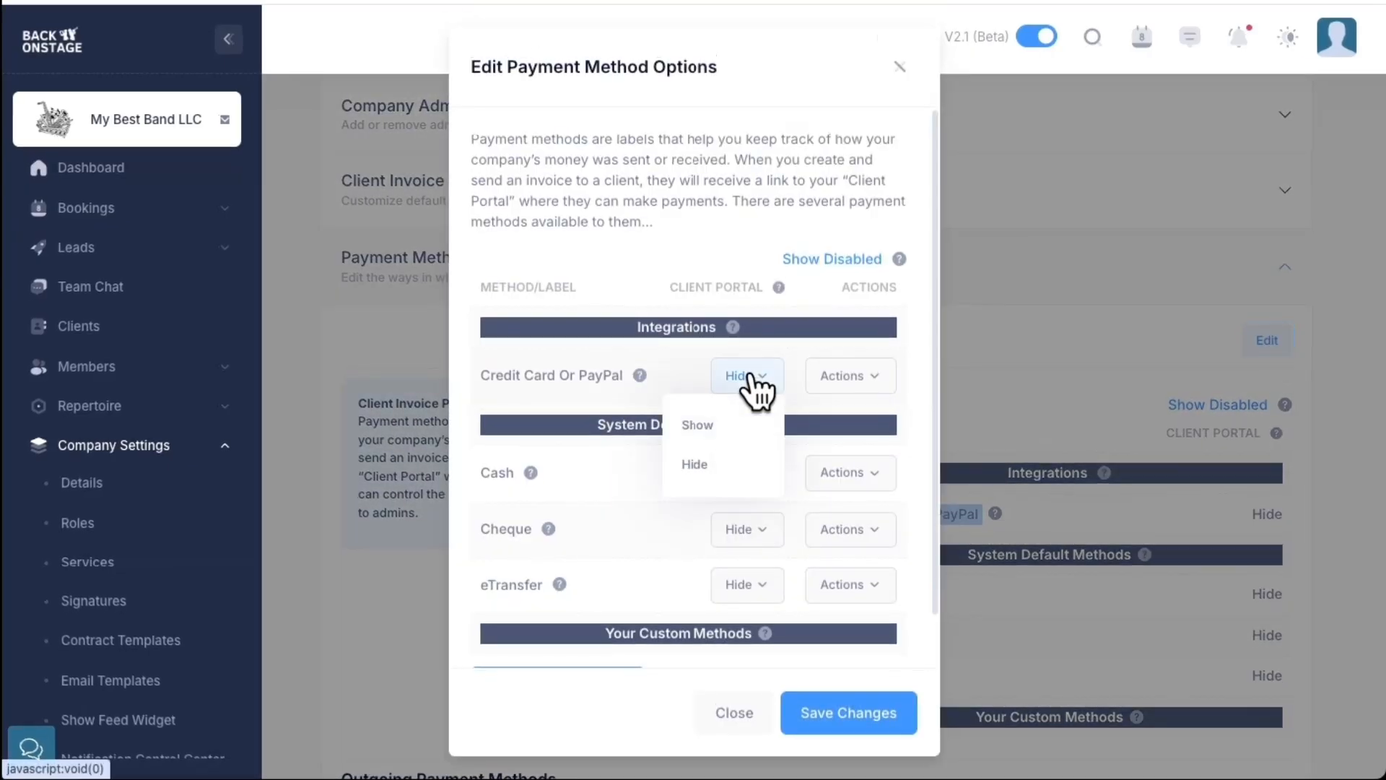
{"action": "left_click", "coordinate": [725, 425]}
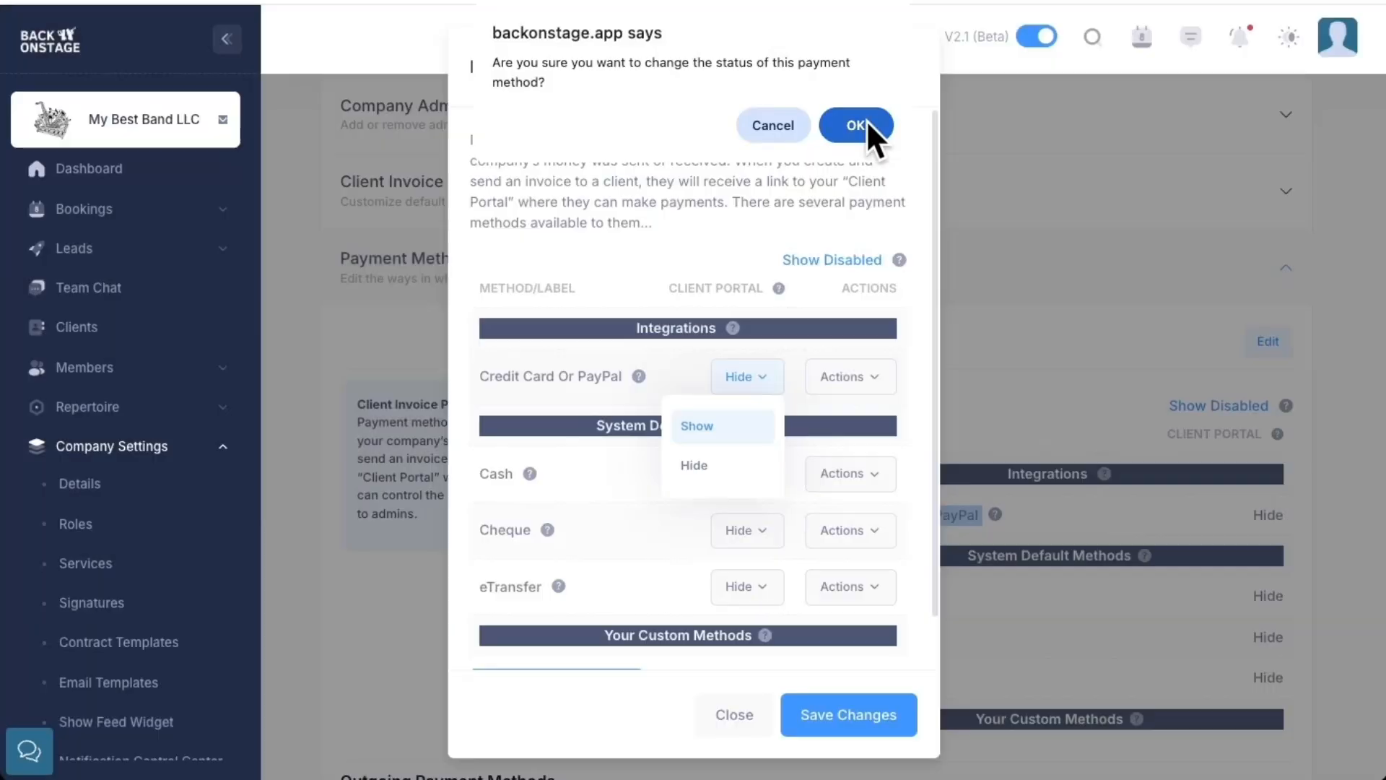
{"action": "left_click", "coordinate": [867, 123]}
{"action": "left_click", "coordinate": [849, 675]}
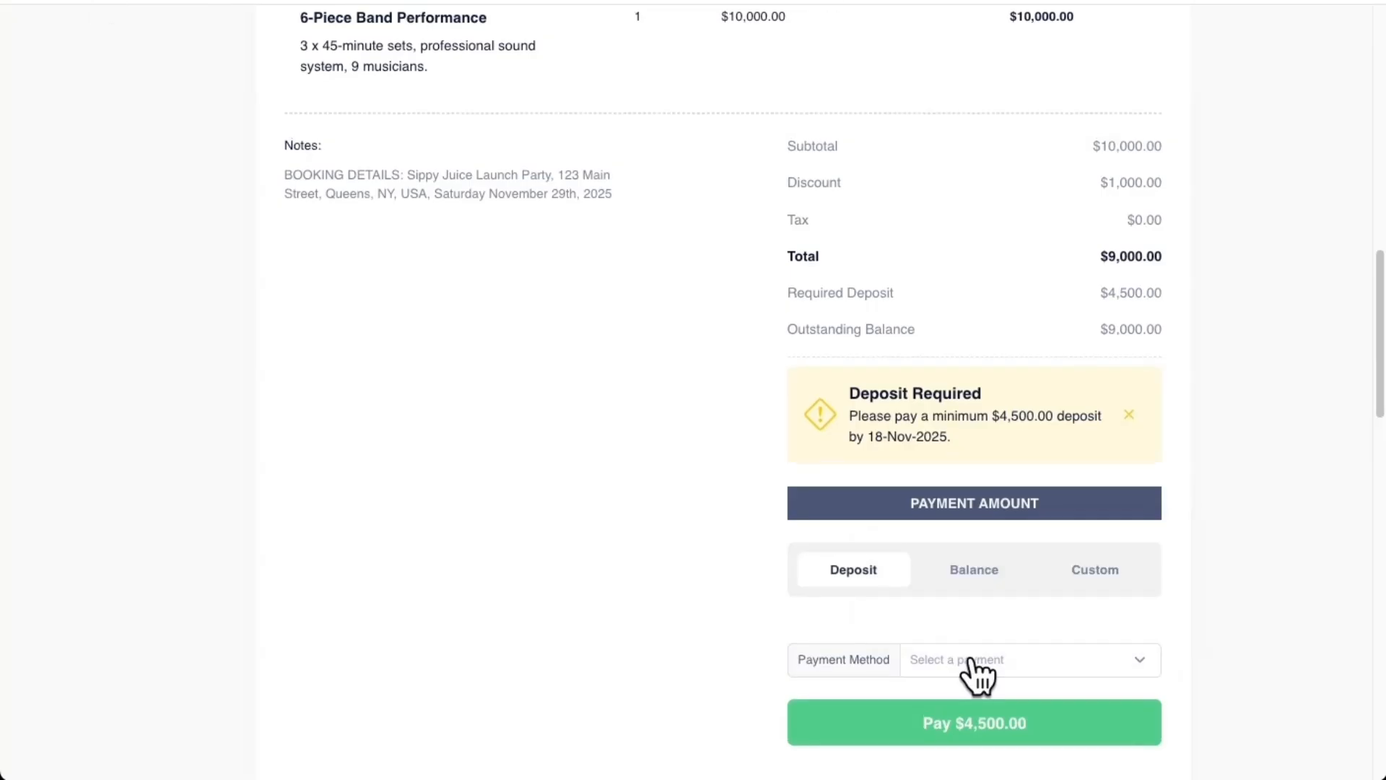
Choose Credit Card Or PayPal as the payment method on the client portal invoice and start the $4,500.00 deposit payment
{"action": "left_click", "coordinate": [977, 675]}
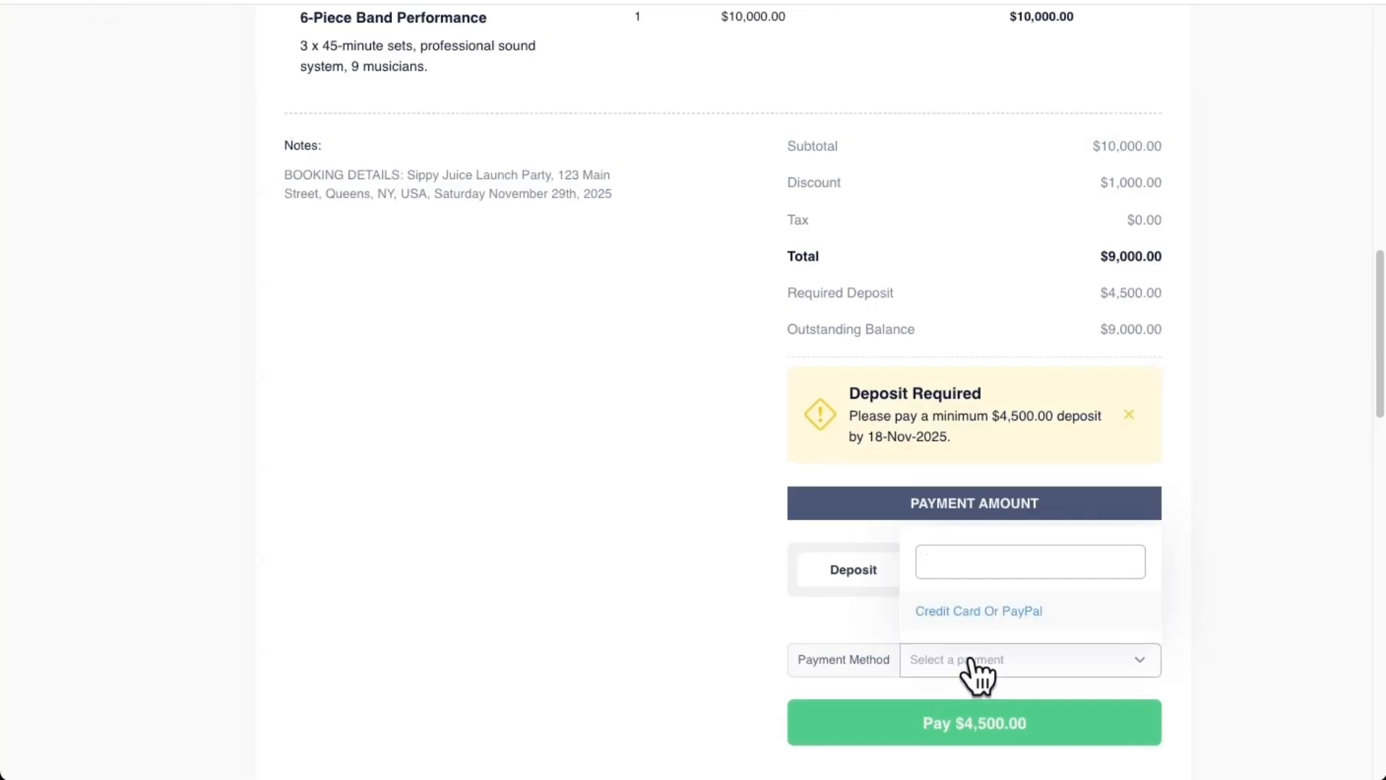
{"action": "left_click", "coordinate": [969, 613]}
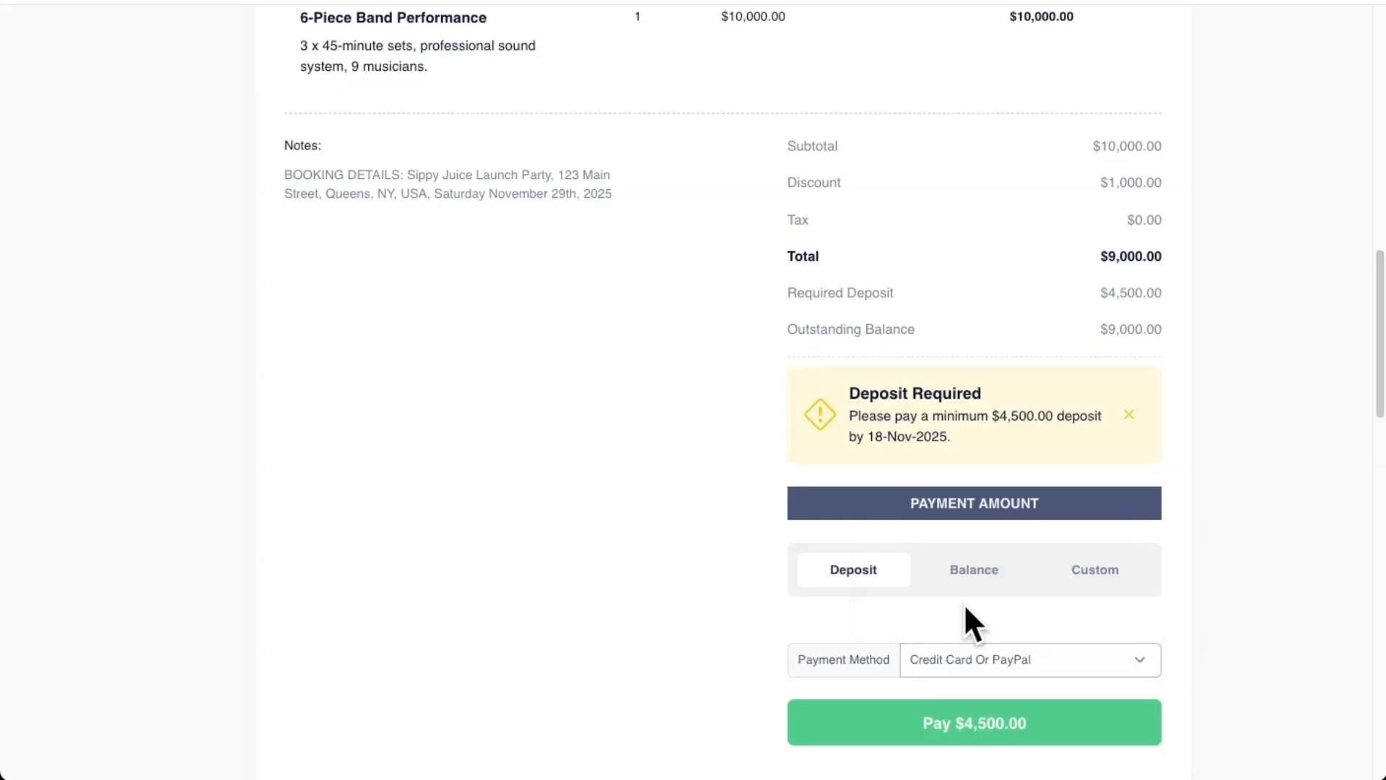
{"action": "left_click", "coordinate": [1002, 726]}
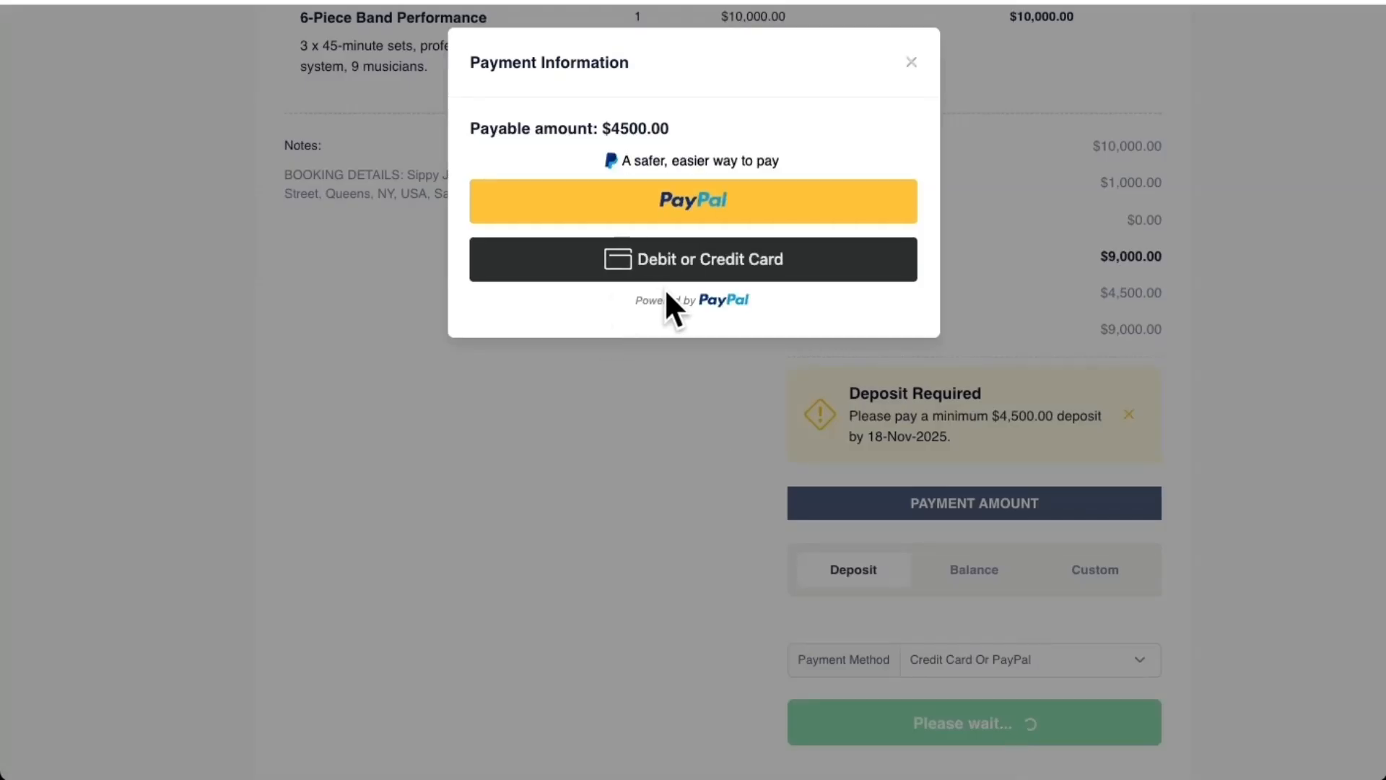
Dismiss the payment dialog and review the purchaser details, engagement times, services and compensation in the performance contract
{"action": "left_click", "coordinate": [911, 62]}
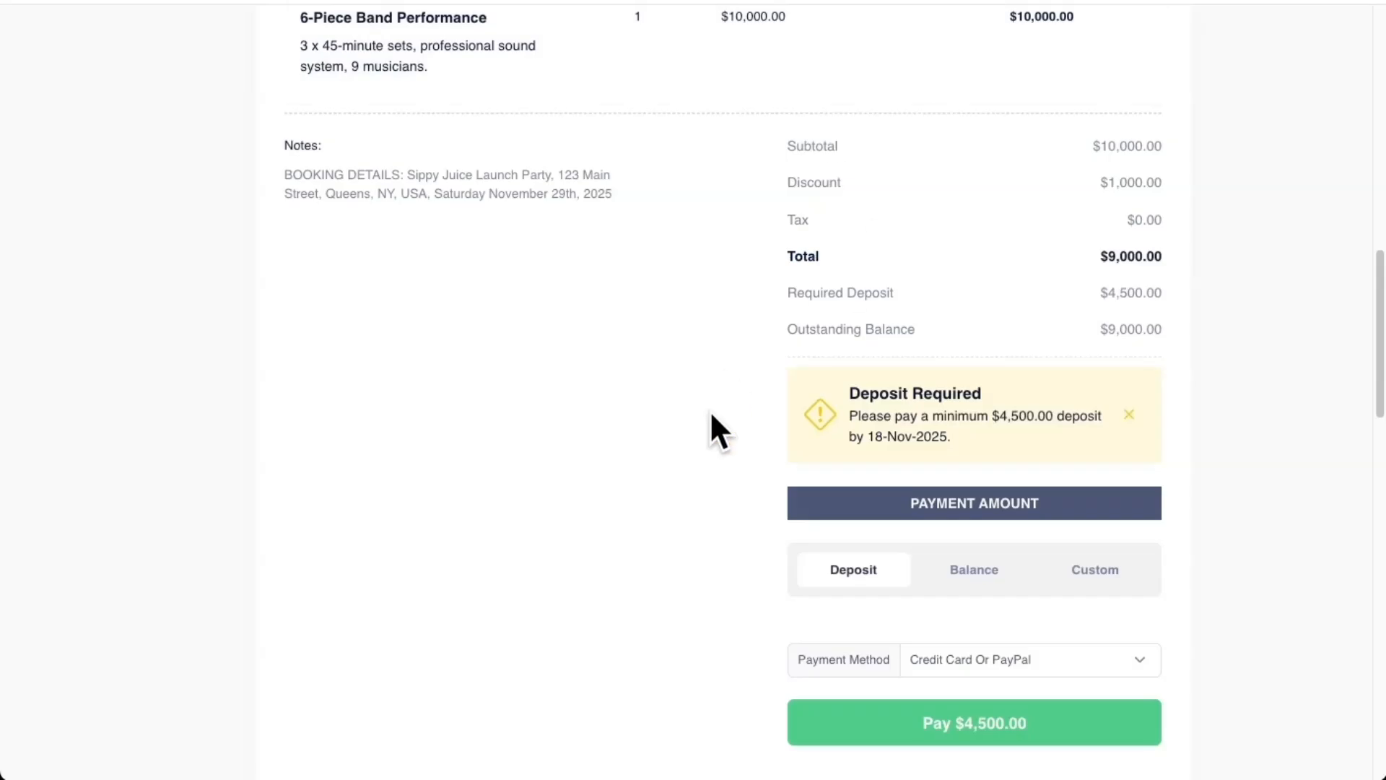
{"action": "scroll", "coordinate": [709, 410], "scroll_direction": "down", "scroll_amount": 10}
{"action": "scroll", "coordinate": [709, 410], "scroll_direction": "down", "scroll_amount": 3}
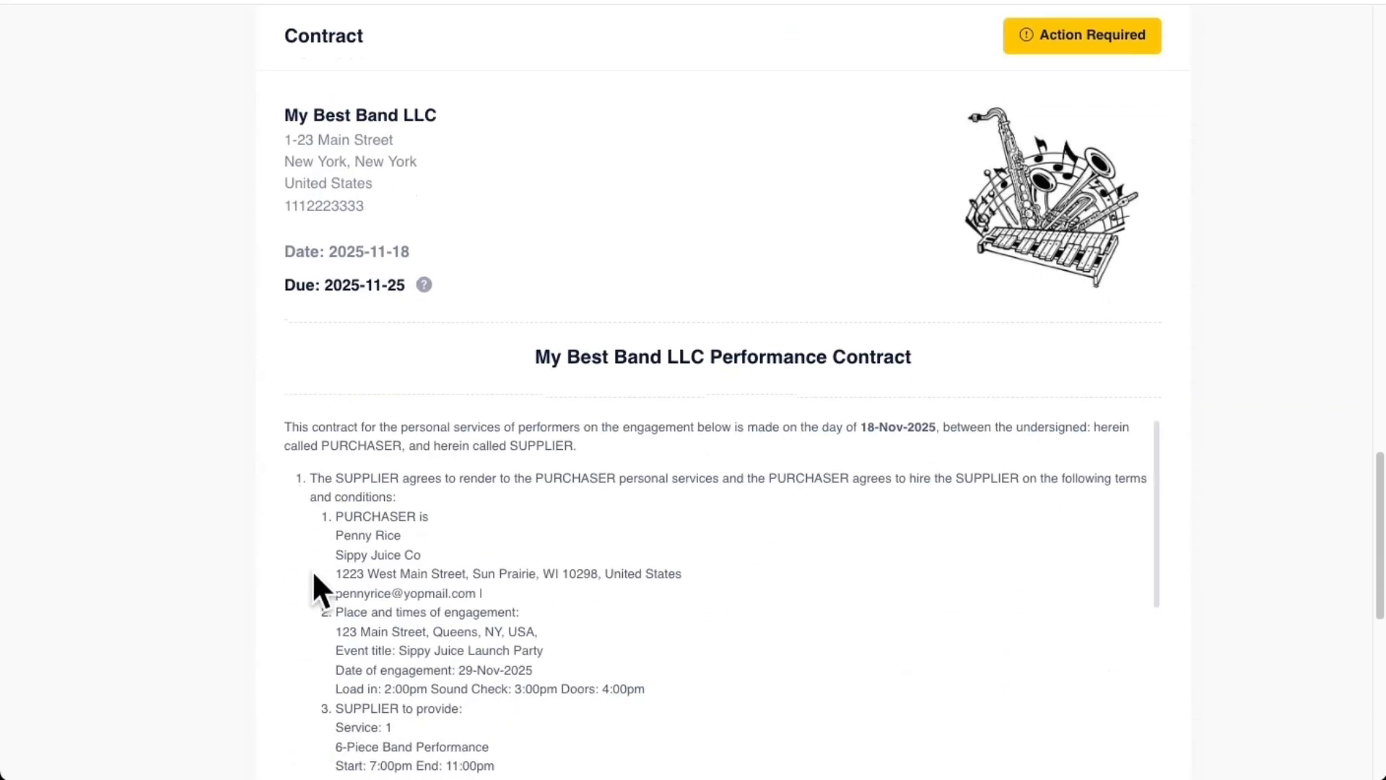
{"action": "left_click_drag", "start_coordinate": [193, 430], "coordinate": [474, 522]}
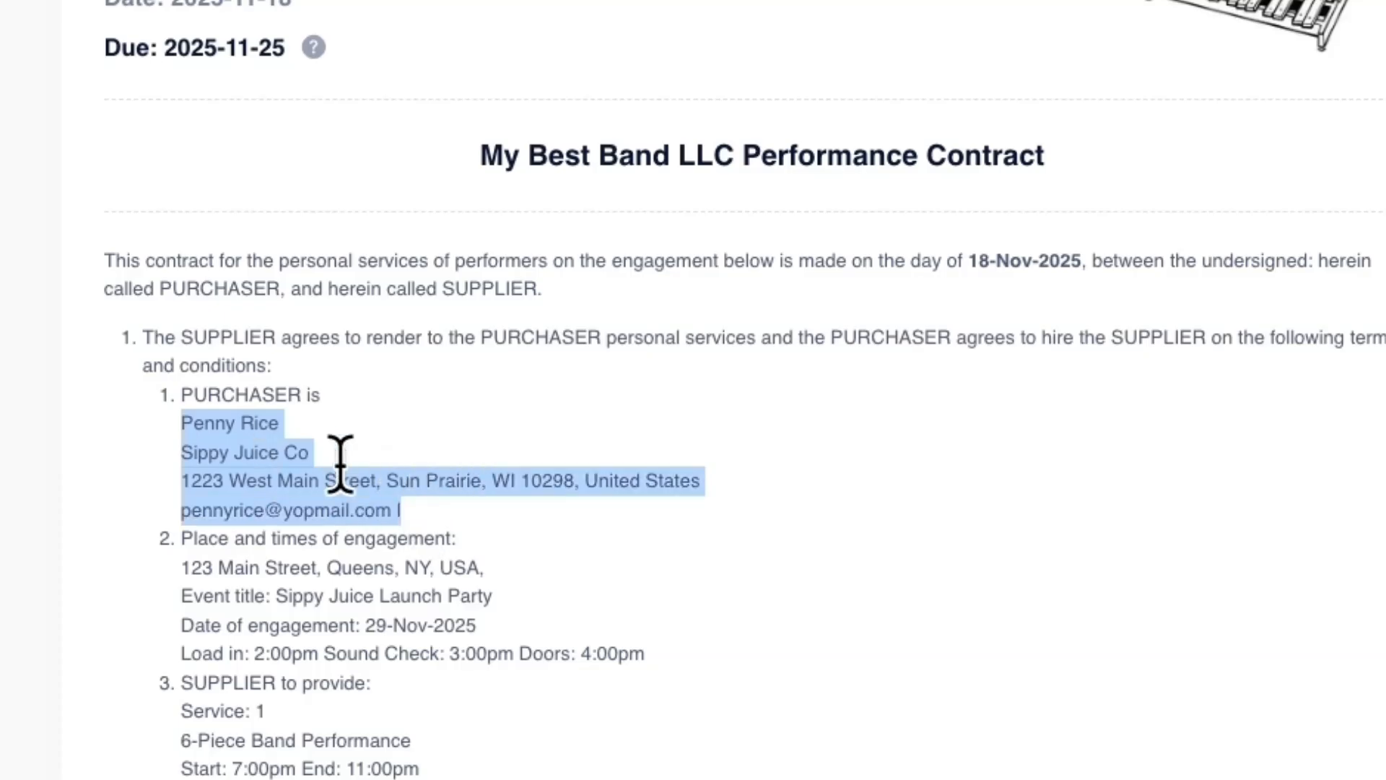
{"action": "scroll", "coordinate": [267, 510], "scroll_direction": "down", "scroll_amount": 3}
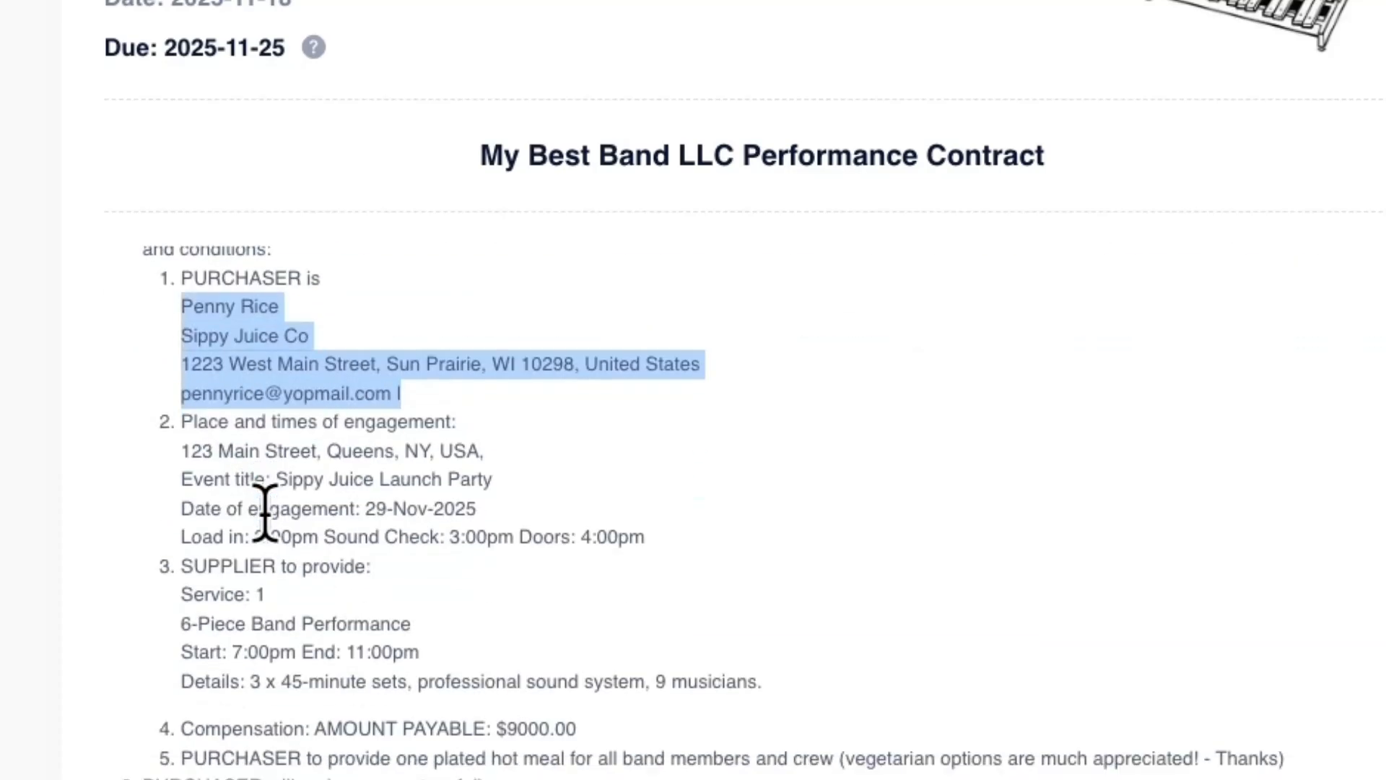
{"action": "left_click_drag", "start_coordinate": [182, 450], "coordinate": [481, 476]}
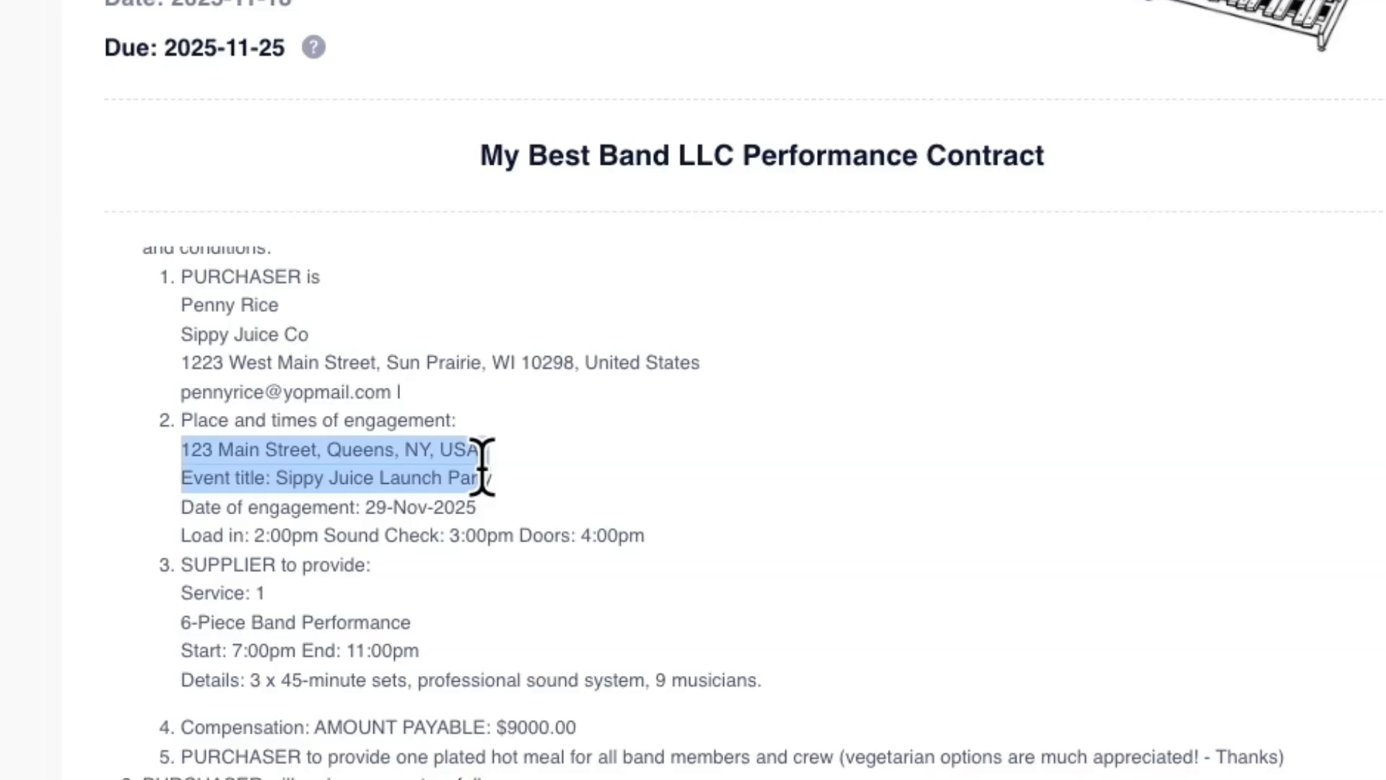
{"action": "left_click_drag", "start_coordinate": [254, 535], "coordinate": [496, 535]}
{"action": "left_click_drag", "start_coordinate": [194, 593], "coordinate": [471, 680]}
{"action": "left_click_drag", "start_coordinate": [181, 727], "coordinate": [648, 730]}
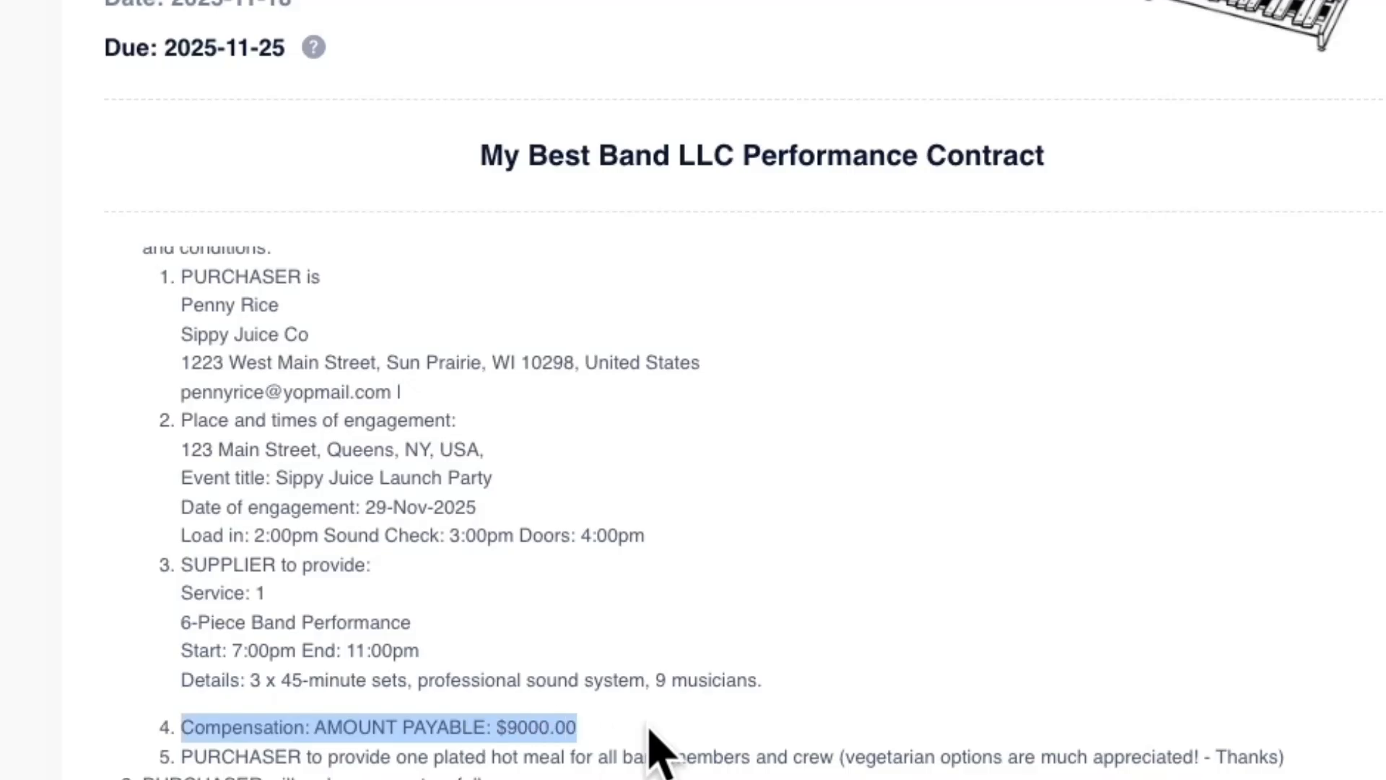
Sign the performance contract by entering the client's full name as the typed signature, submit it and acknowledge the thank-you notice
{"action": "scroll", "coordinate": [50, 462], "scroll_direction": "down", "scroll_amount": 9}
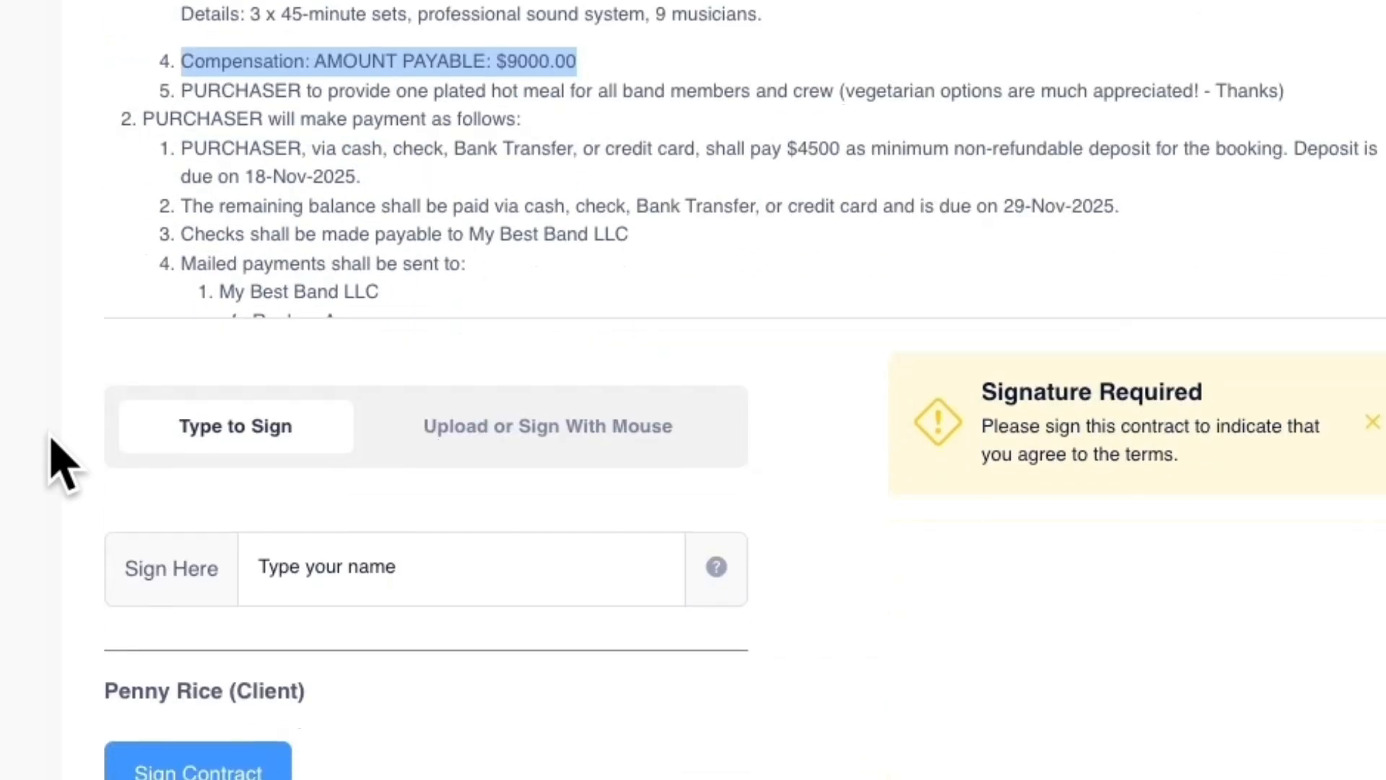
{"action": "left_click", "coordinate": [340, 415]}
{"action": "left_click", "coordinate": [217, 627]}
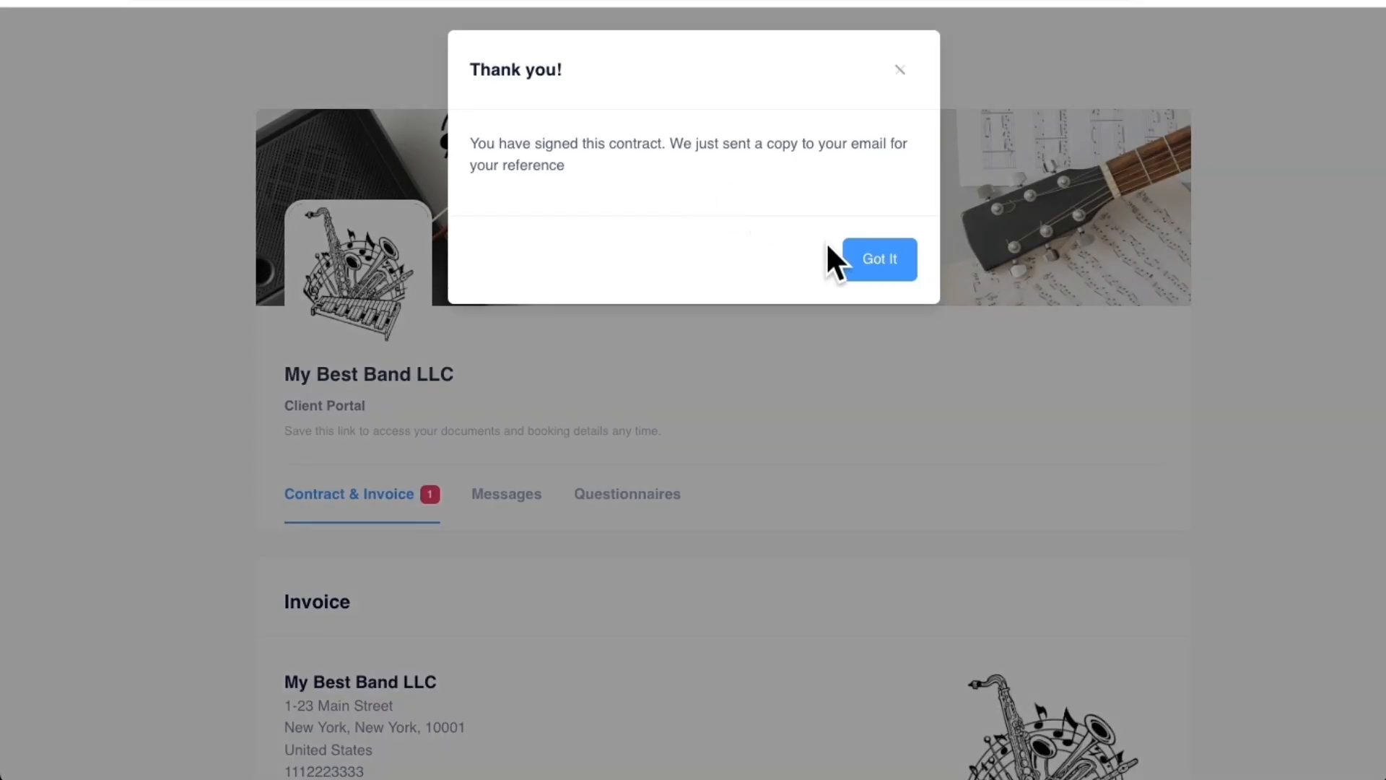
{"action": "left_click", "coordinate": [875, 262]}
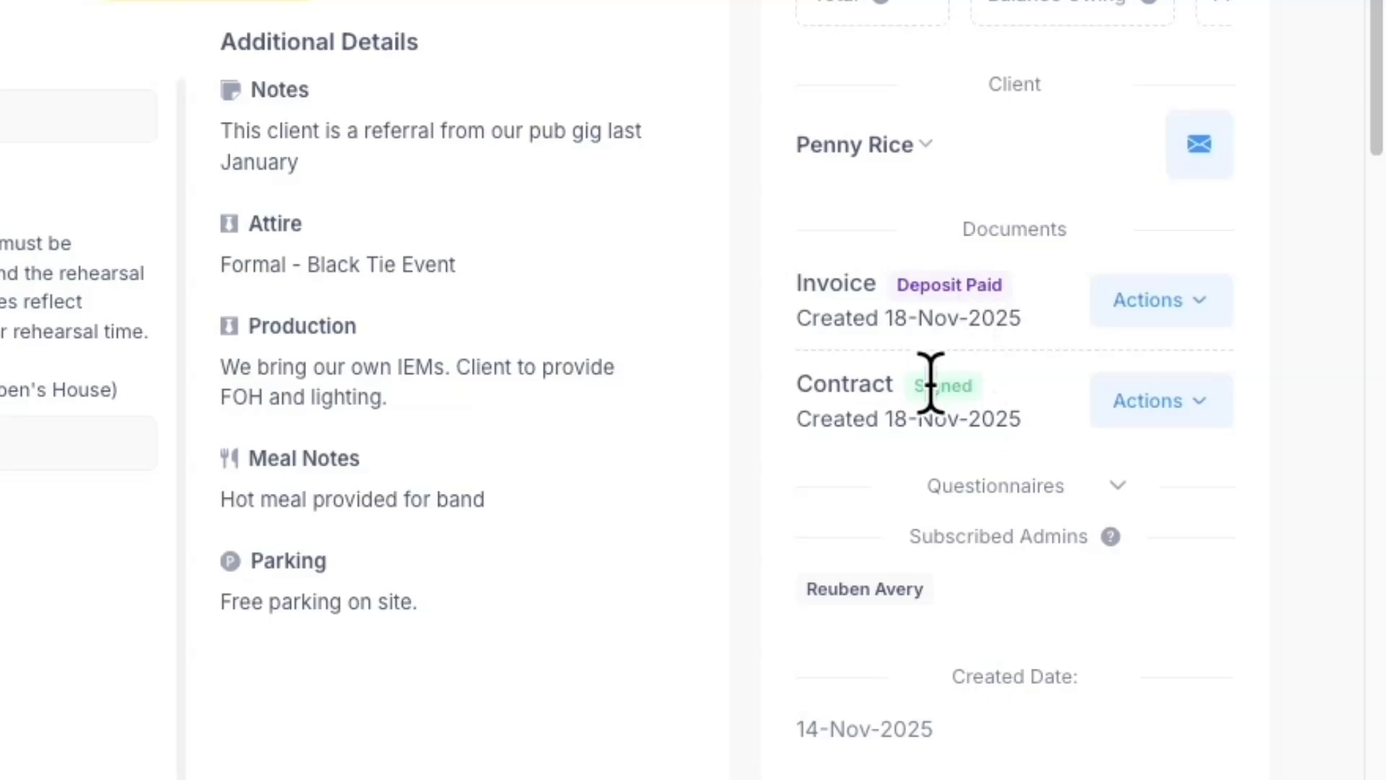
Check the balance owing on the Sippy Juice Launch Party gig sheet and examine the deposit entry under Income & Expenses
{"action": "left_click_drag", "start_coordinate": [1139, 239], "coordinate": [1244, 232]}
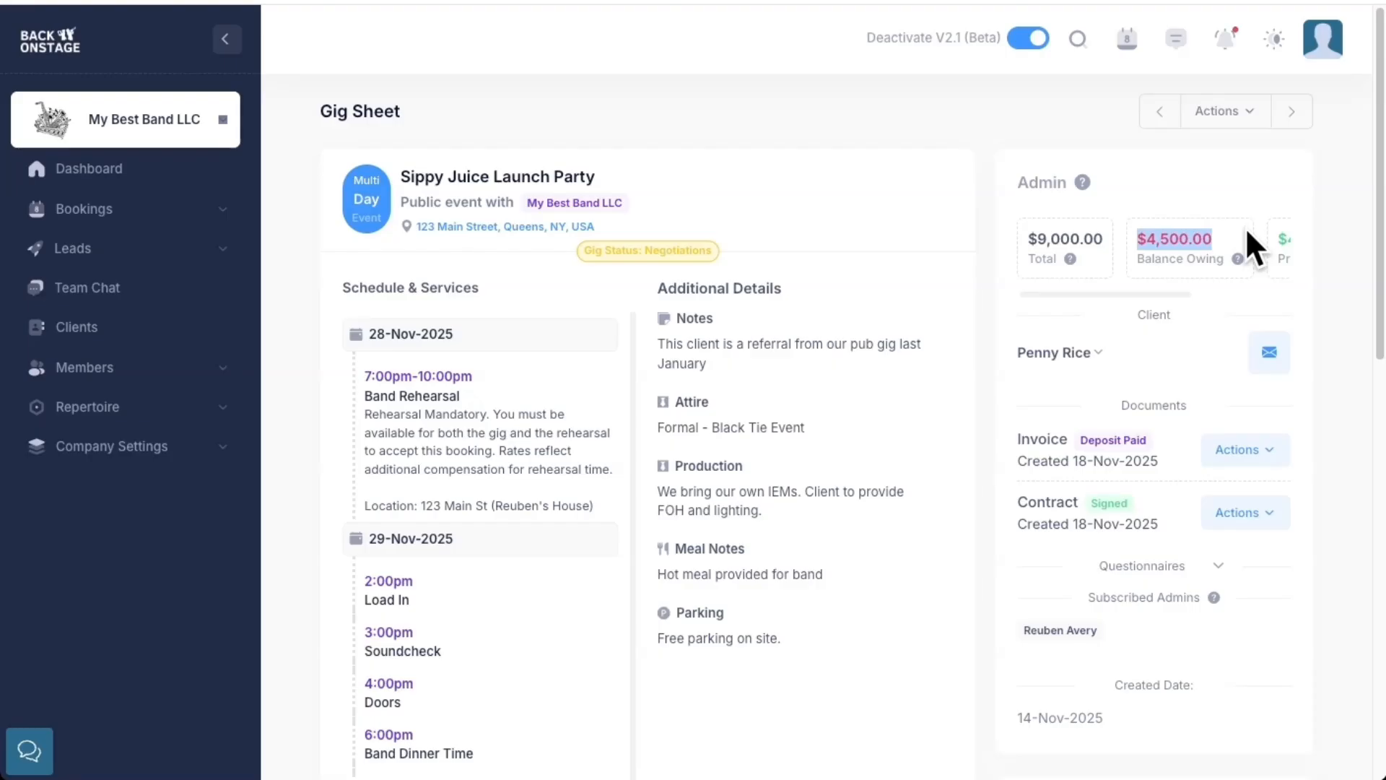
{"action": "scroll", "coordinate": [984, 223], "scroll_direction": "down", "scroll_amount": 9}
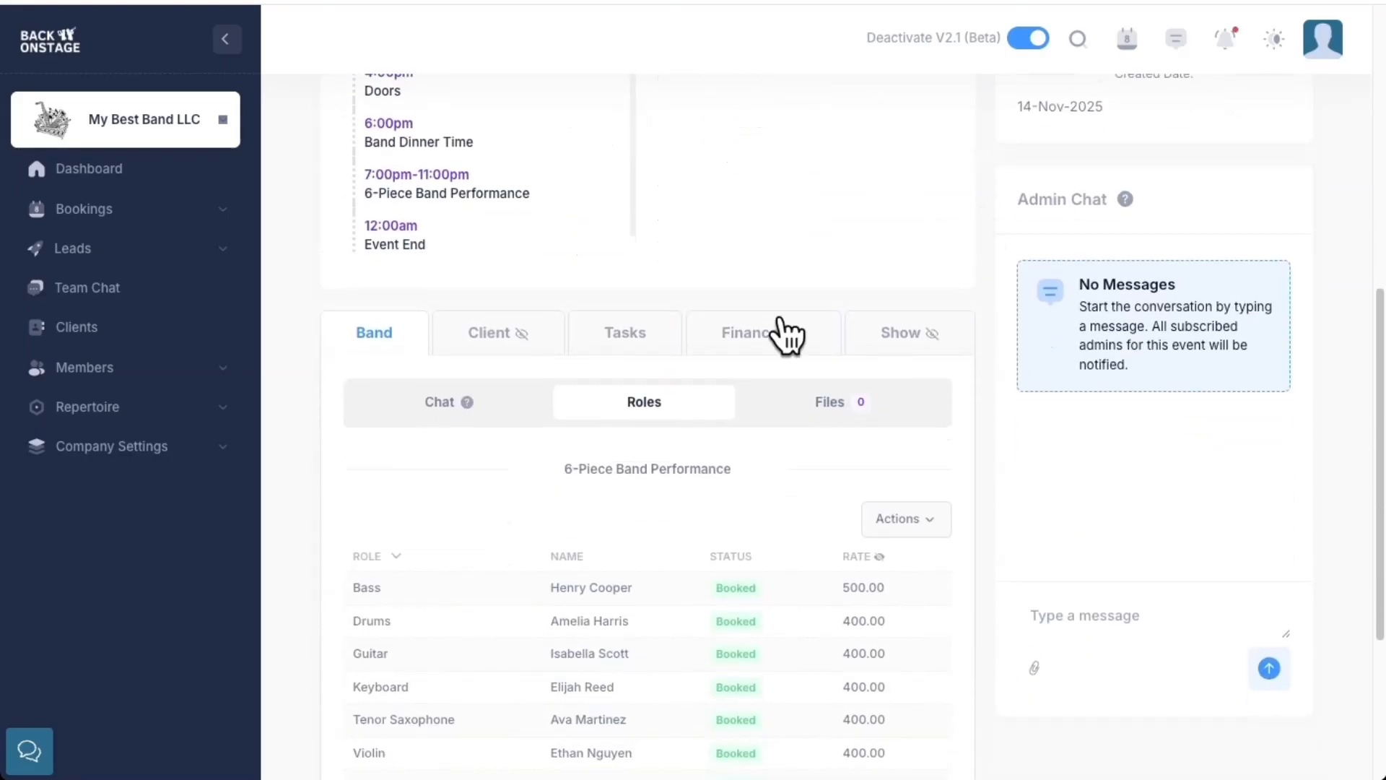
{"action": "left_click", "coordinate": [755, 334]}
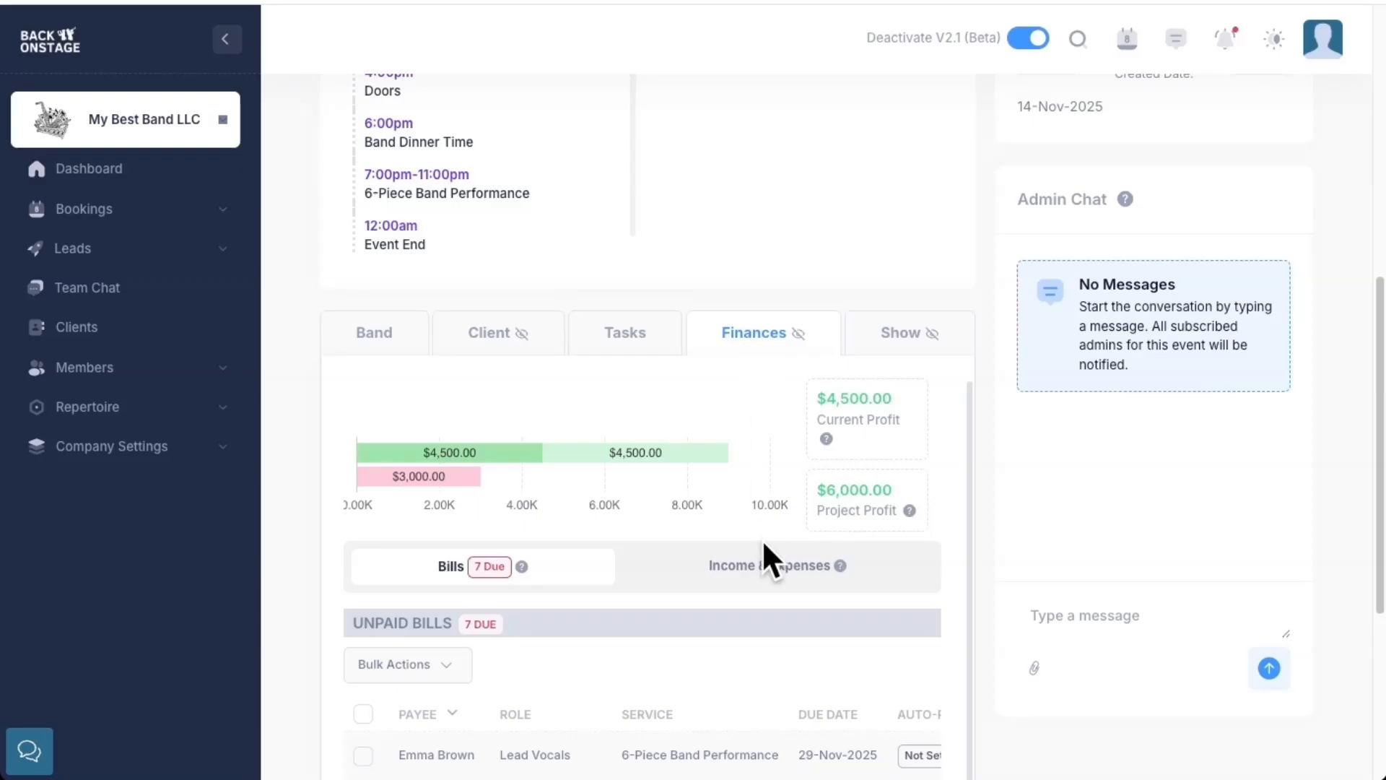
{"action": "left_click", "coordinate": [769, 568]}
{"action": "scroll", "coordinate": [978, 552], "scroll_direction": "down", "scroll_amount": 4}
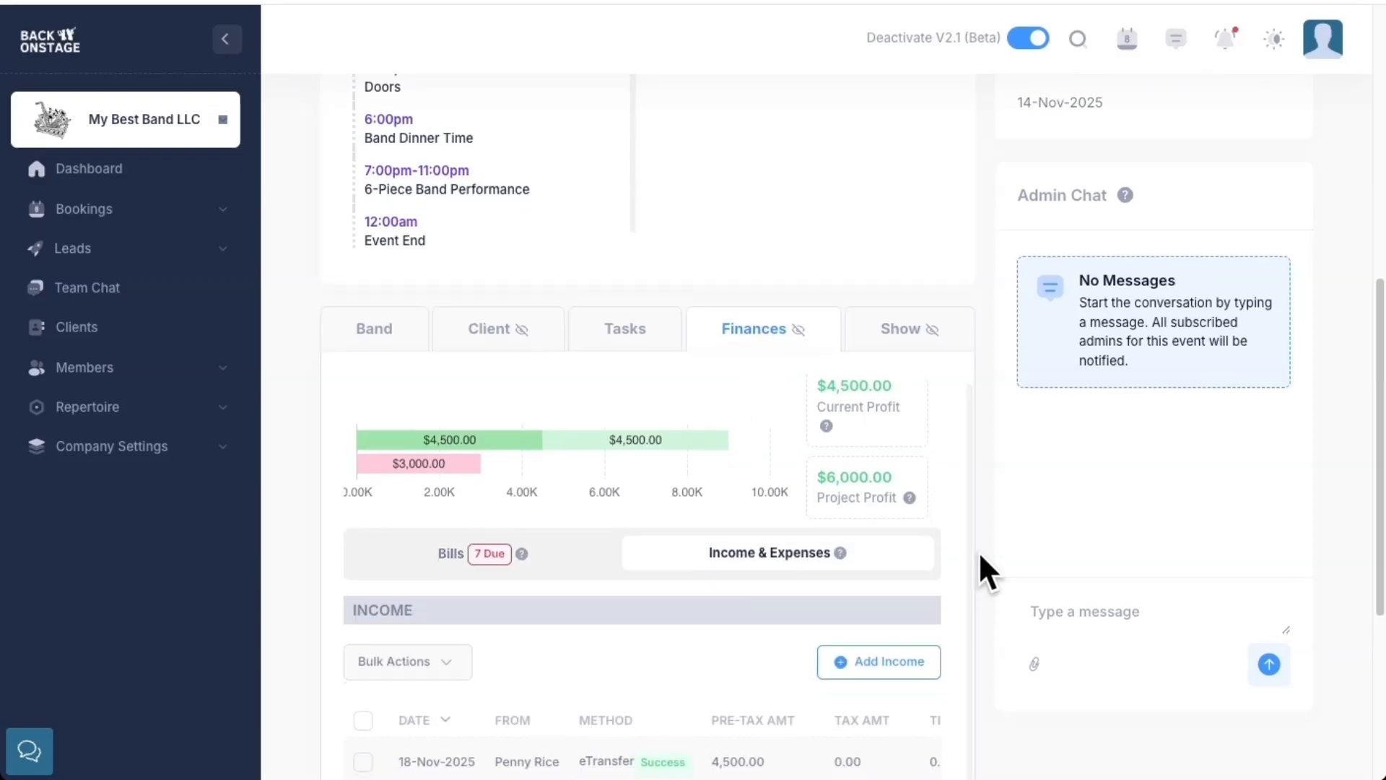
{"action": "scroll", "coordinate": [585, 533], "scroll_direction": "right", "scroll_amount": 5}
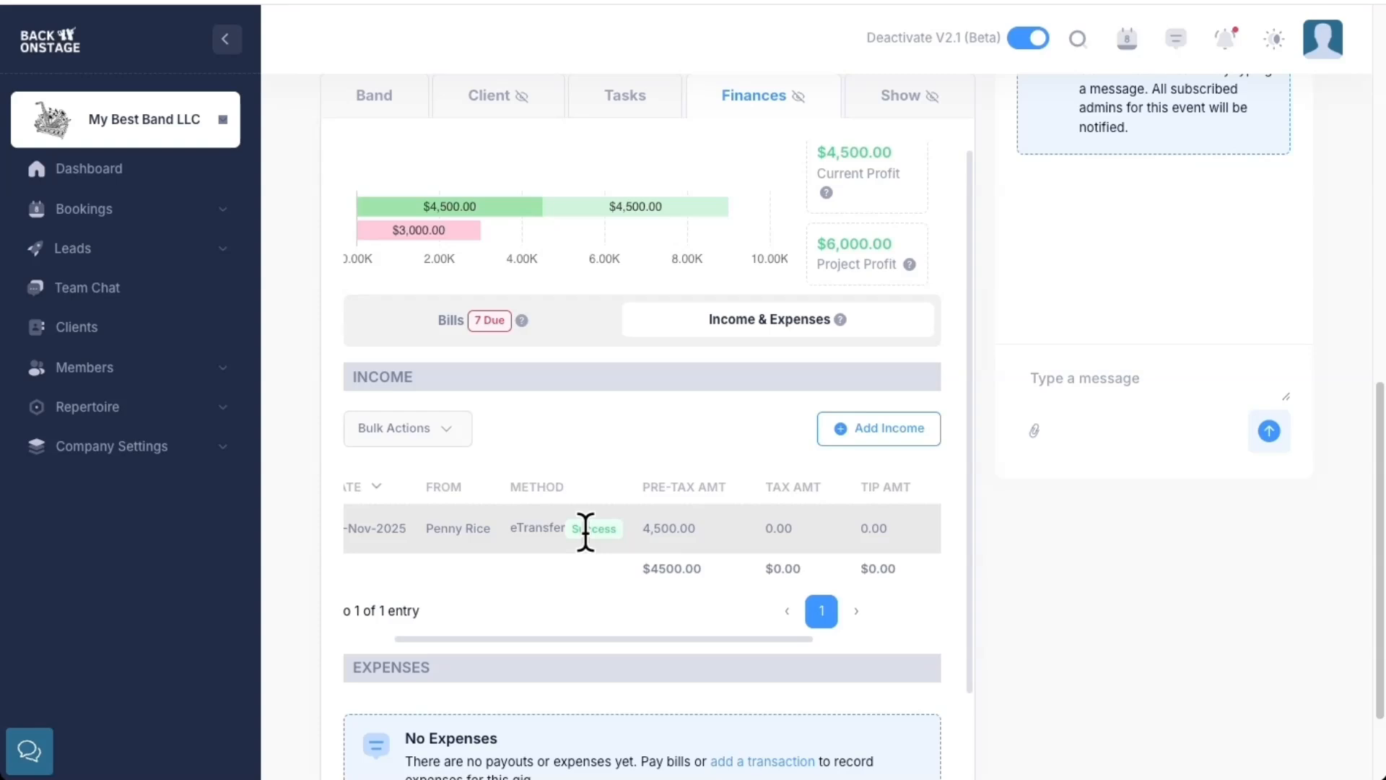
Look through the client emails stored on the booking, including the payment, signed contract and invoice messages
{"action": "left_click", "coordinate": [484, 97]}
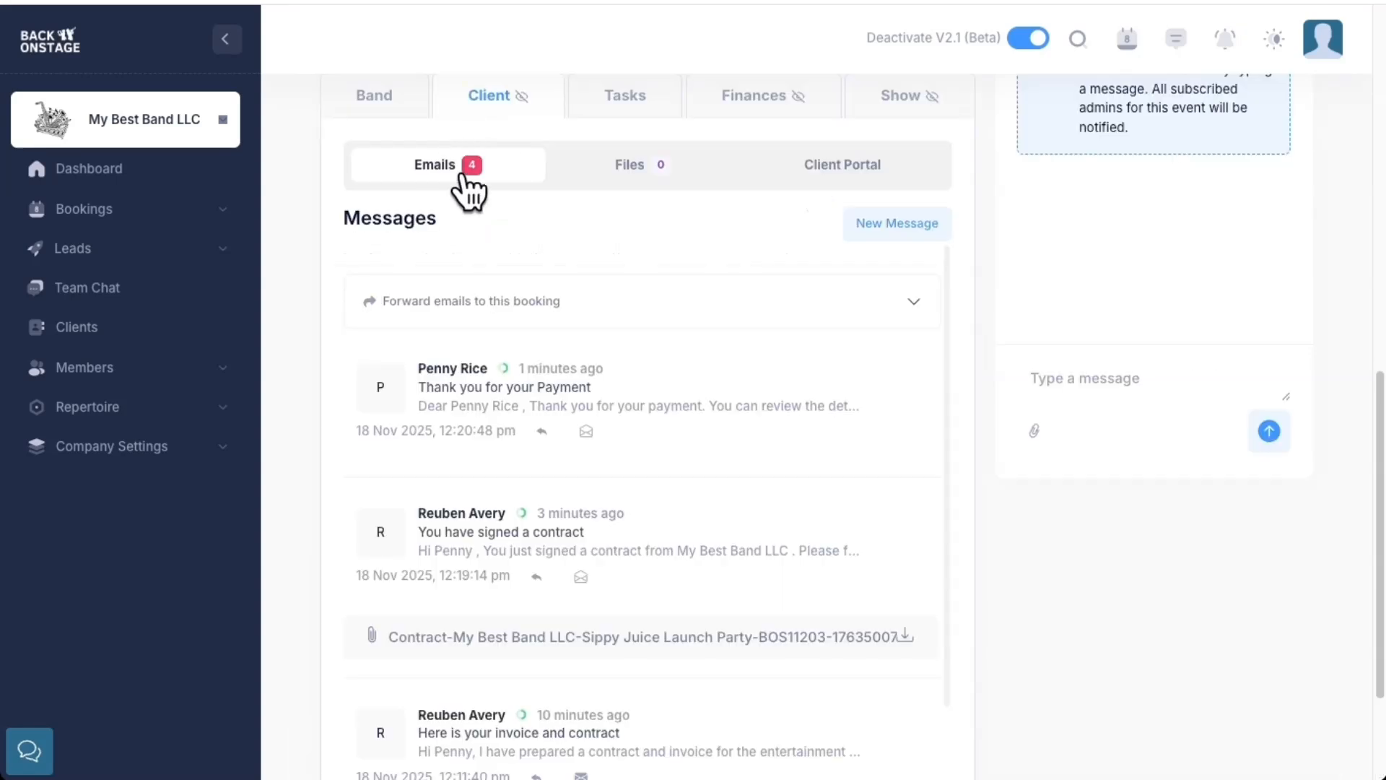
{"action": "scroll", "coordinate": [631, 444], "scroll_direction": "down", "scroll_amount": 2}
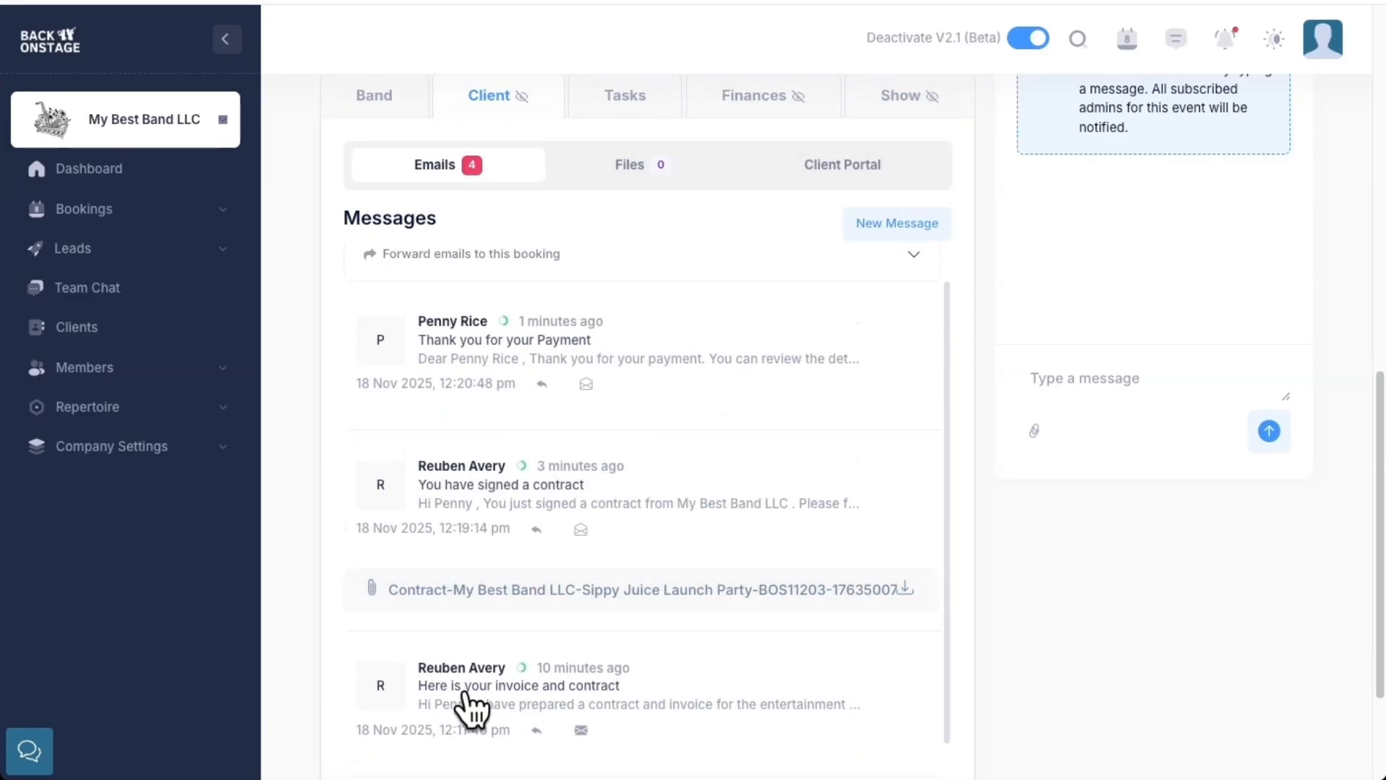